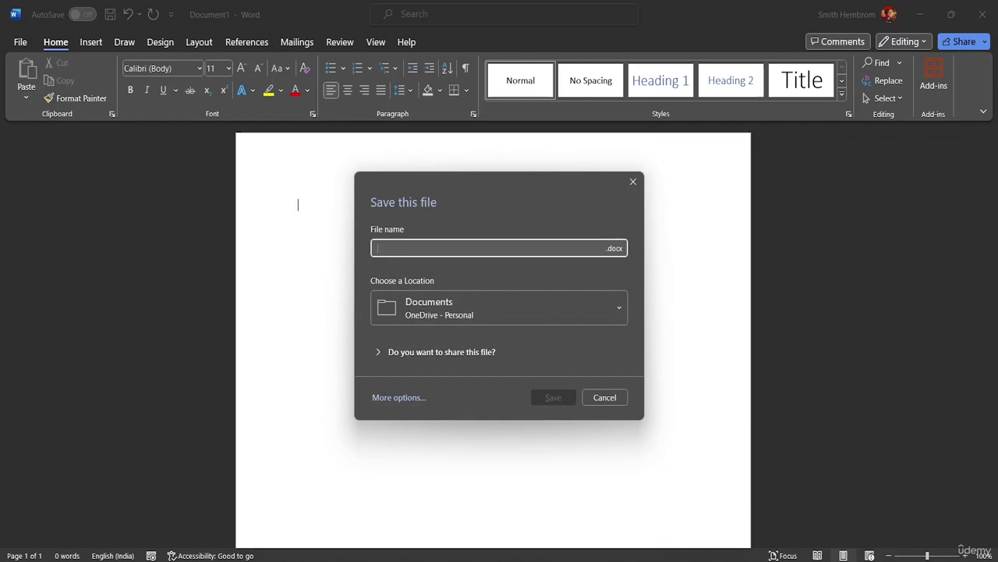
Step: Save the blank document as a Word document named WordArt in the MS Word Advanced Resource File folder
type("Word")
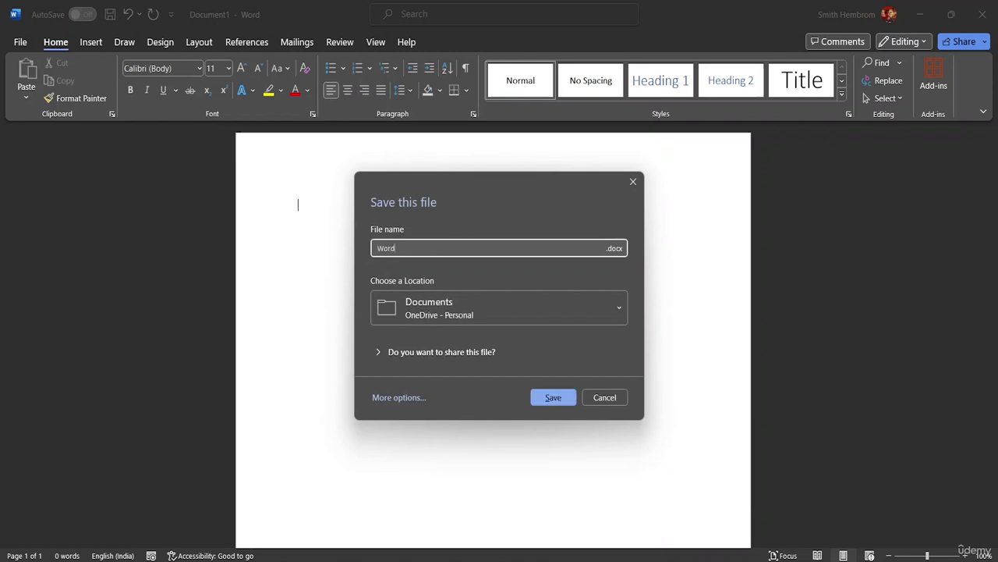
type(" Art")
left_click(511, 308)
scroll(488, 228, "down", 2)
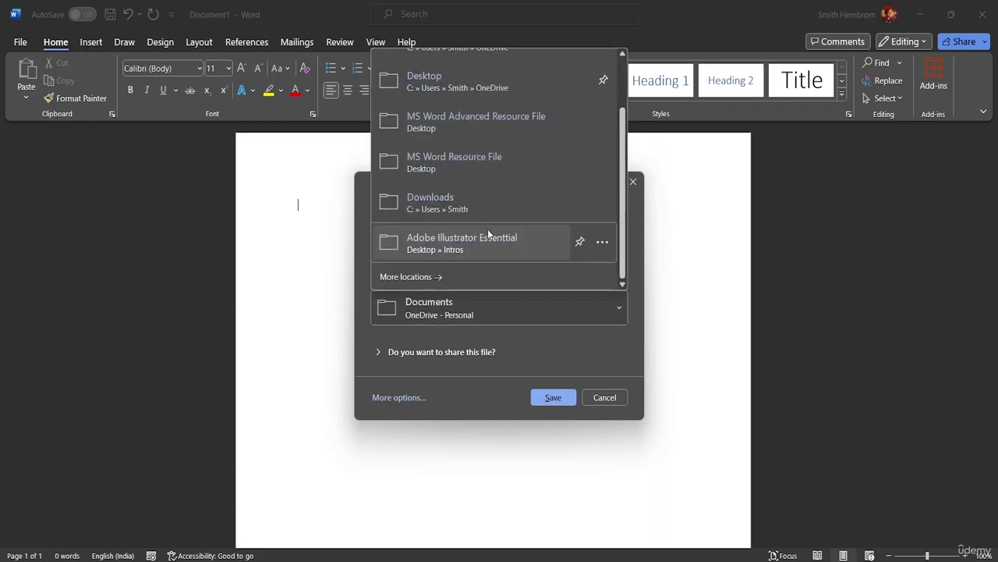
left_click(470, 269)
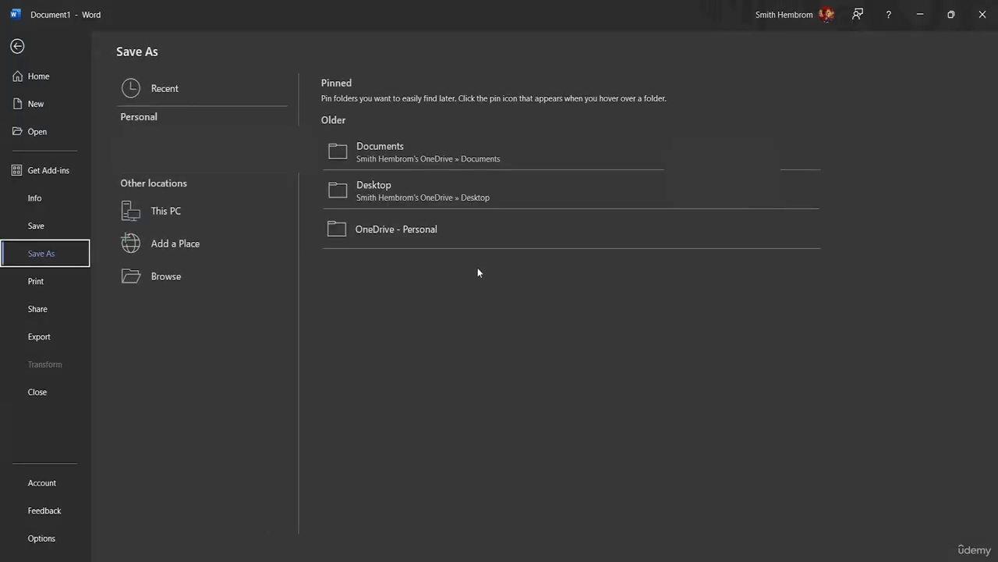
left_click(204, 266)
scroll(53, 155, "down", 3)
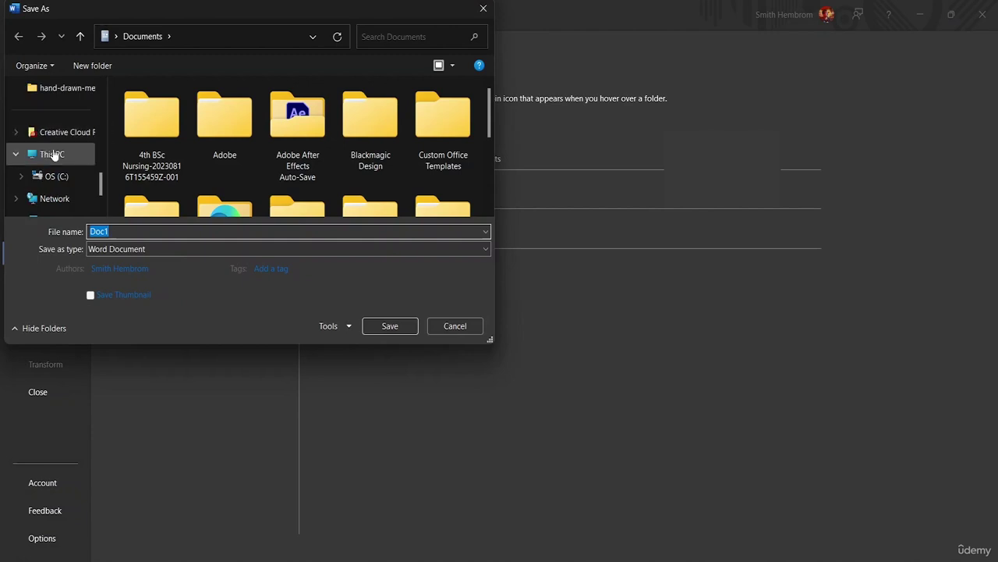
scroll(56, 163, "down", 1)
scroll(60, 176, "up", 4)
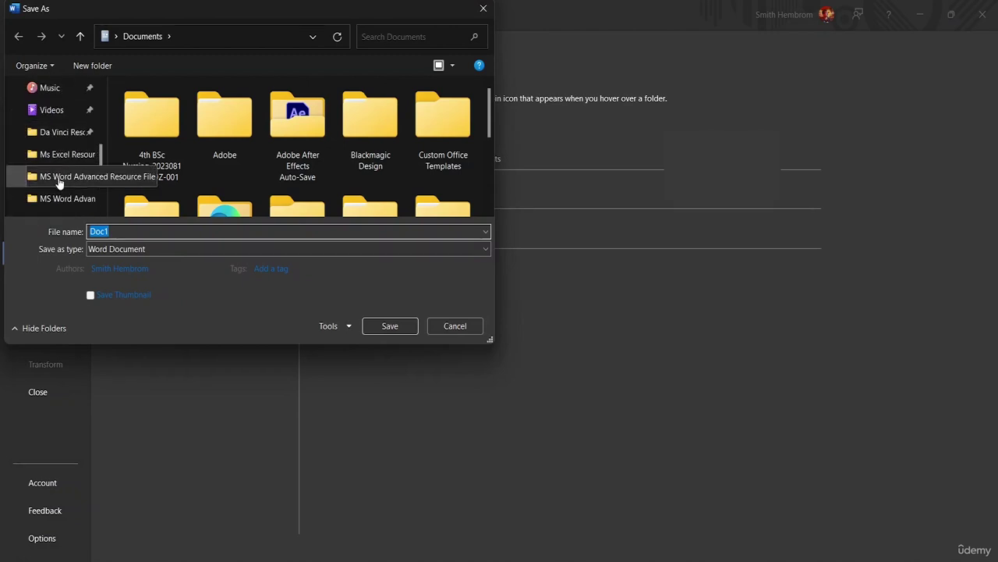
left_click(59, 179)
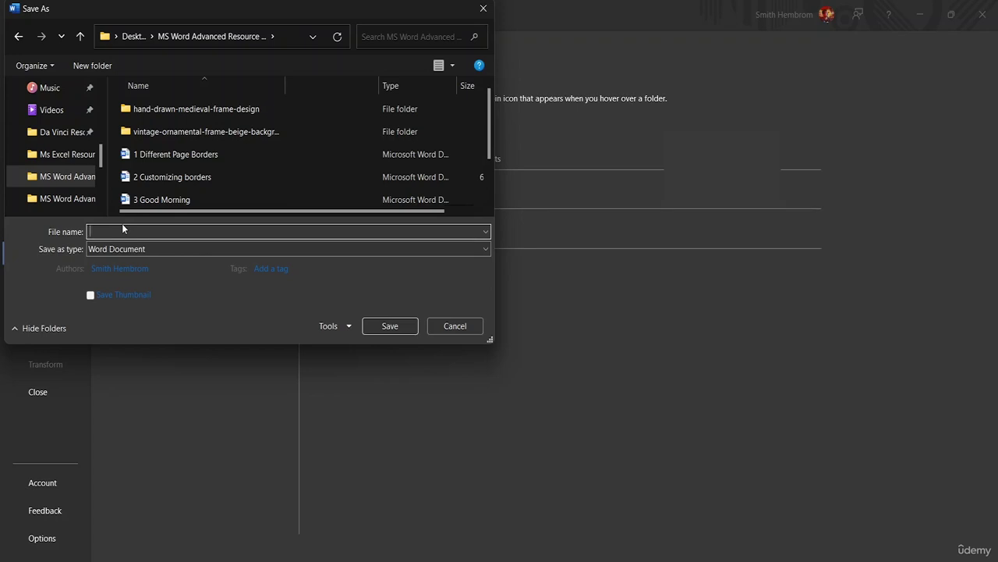
type("WordArt")
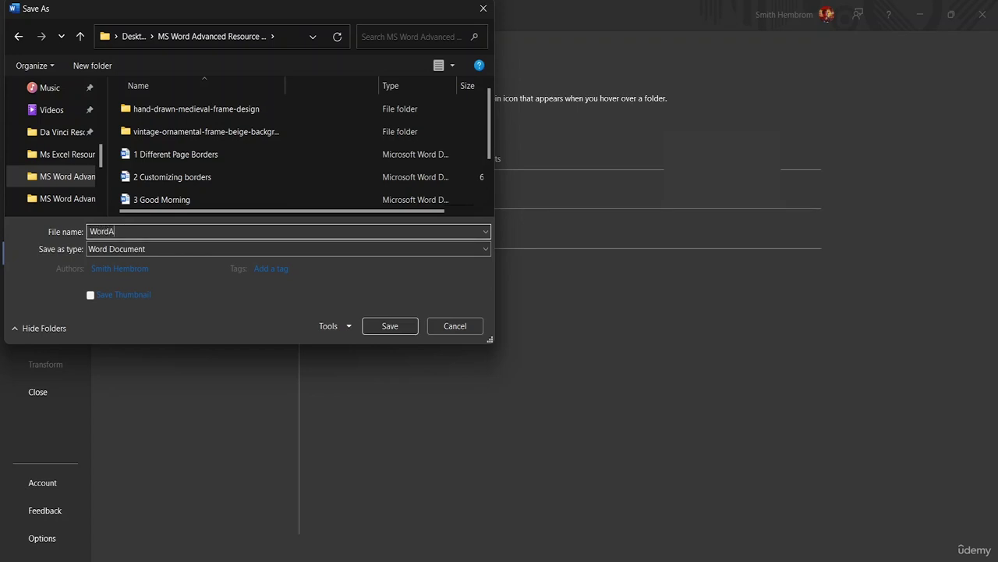
left_click(401, 327)
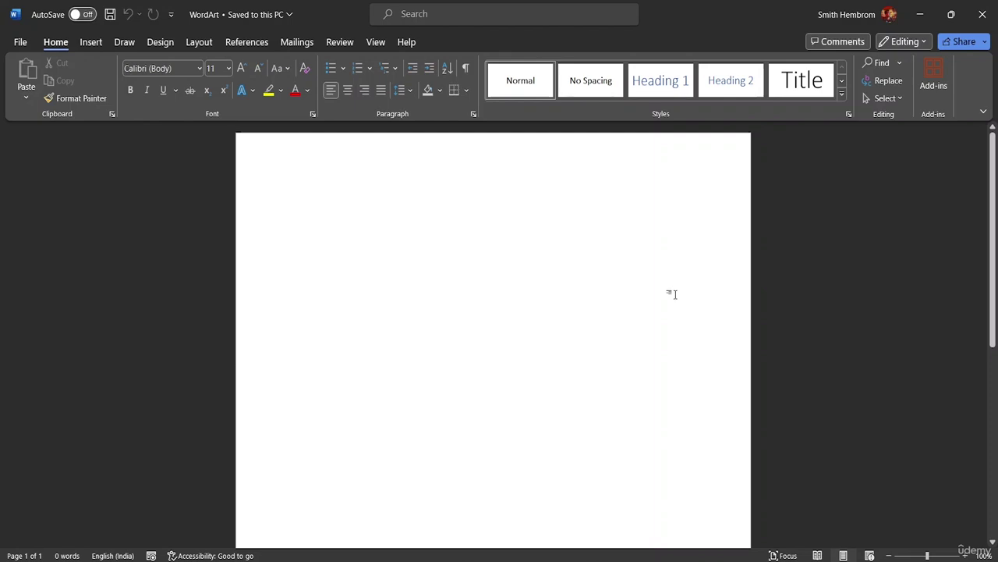
Step: Write "MS Word Class" on the first line of the blank page
type("MS")
key("BackSpace")
type("s")
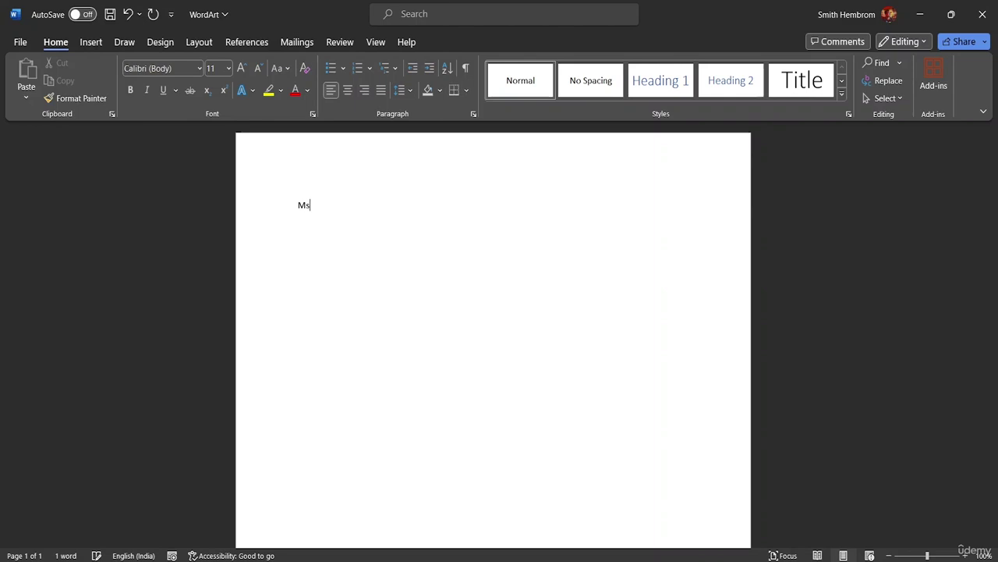
key("BackSpace")
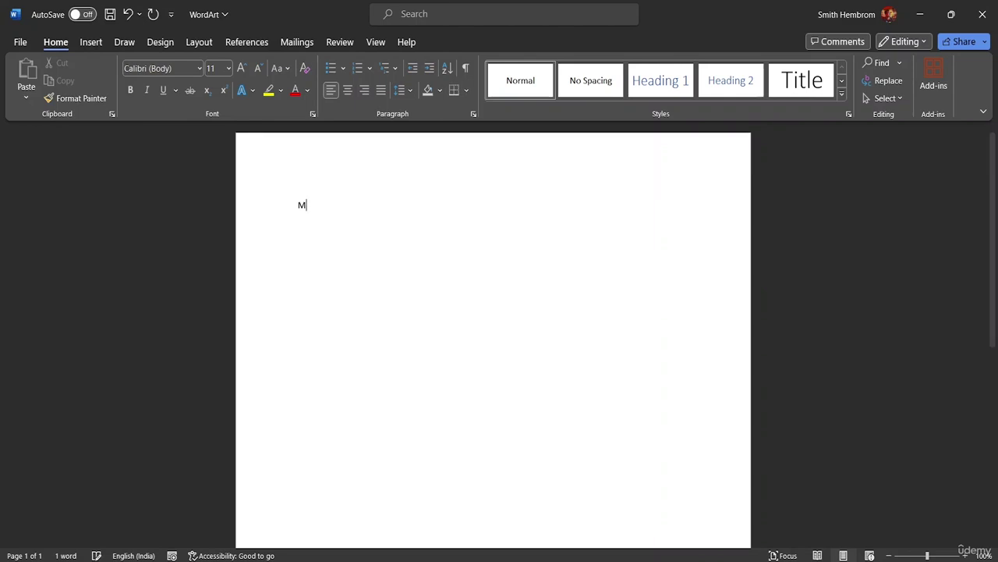
type("S n")
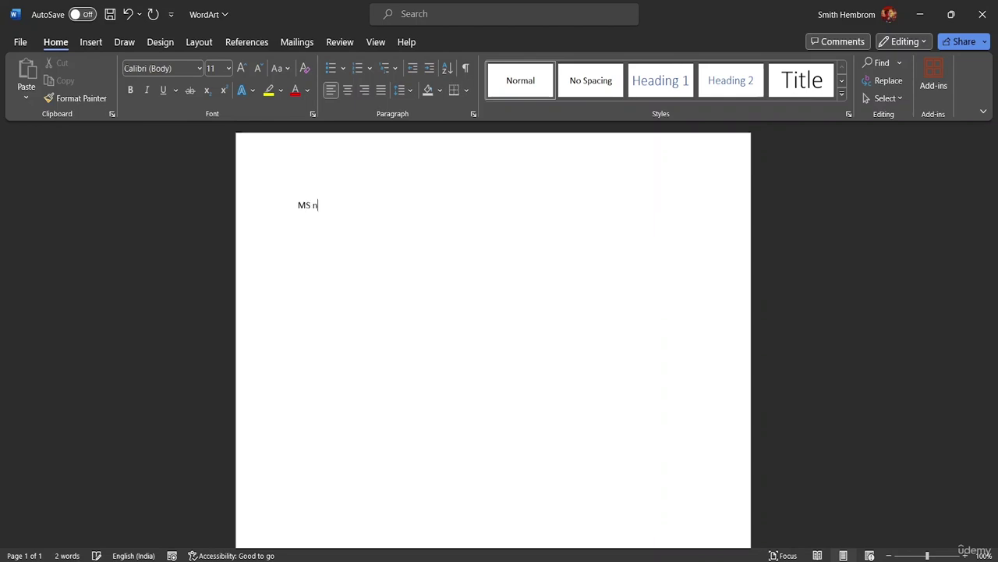
key("BackSpace")
type("Word Class")
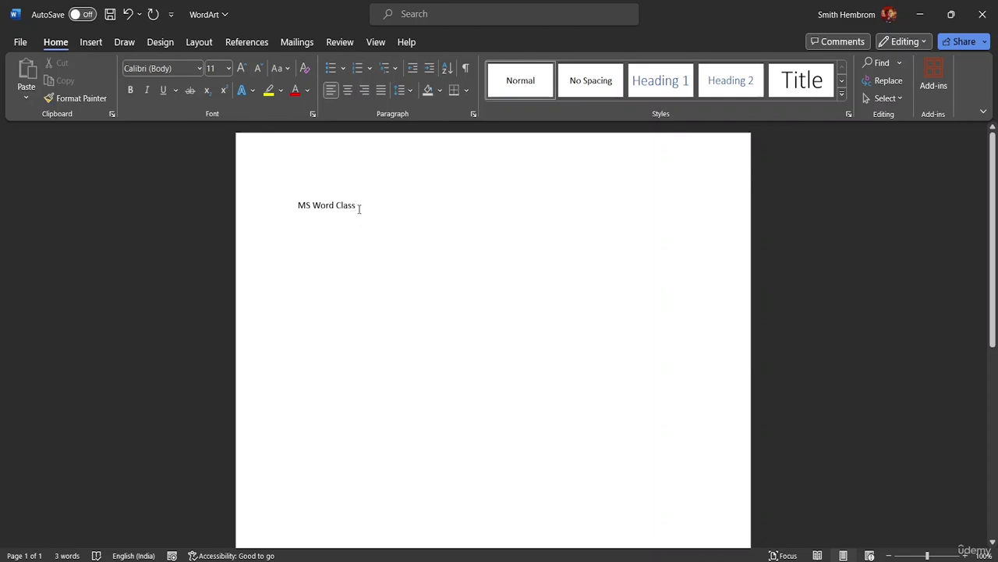
Step: Insert a WordArt object using the blue gradient style with reflection
left_click(90, 42)
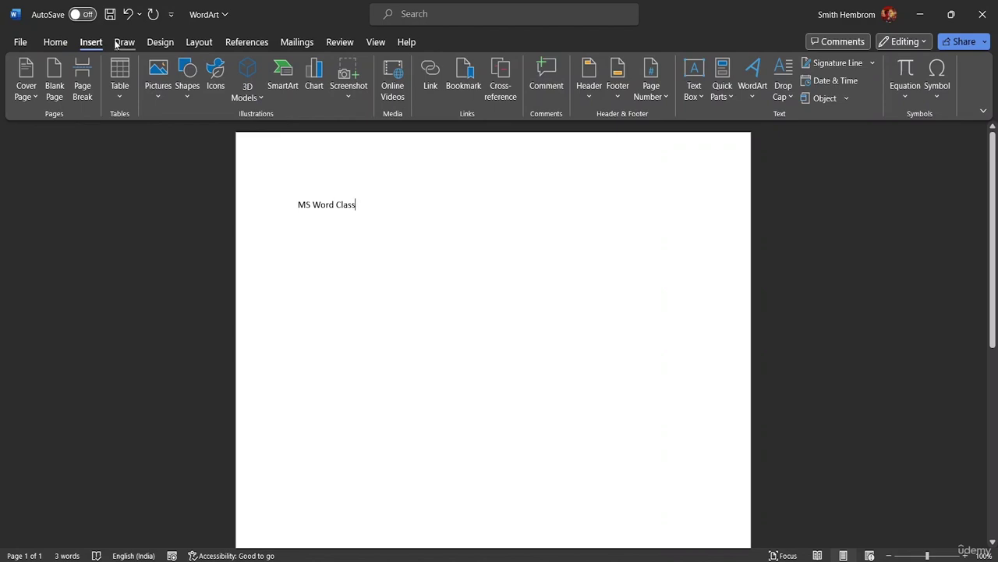
left_click(754, 98)
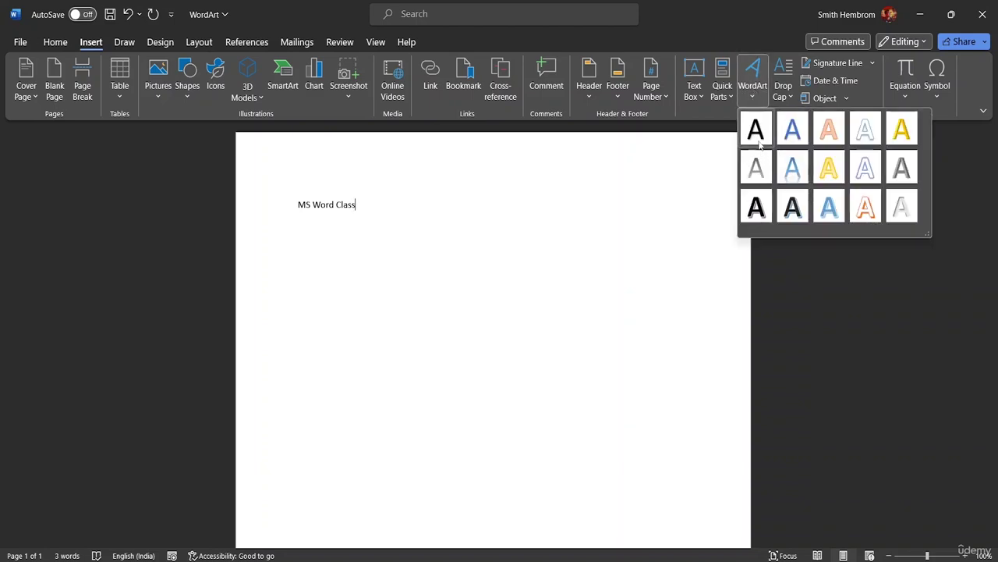
left_click(794, 173)
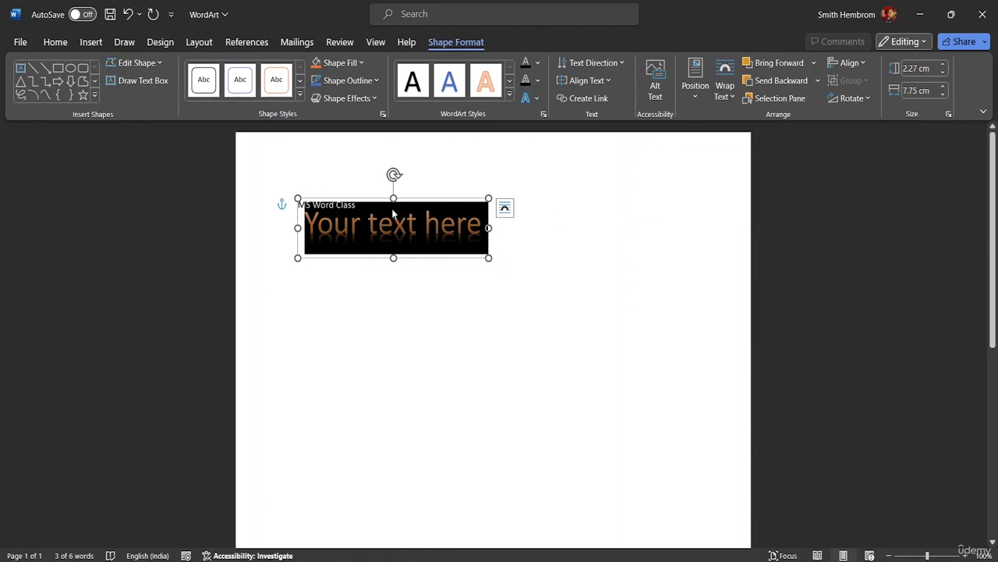
Step: Move the WordArt box to the right so it clears the "MS Word Class" text
left_click_drag(394, 224, 482, 226)
left_click(455, 174)
left_click(348, 205)
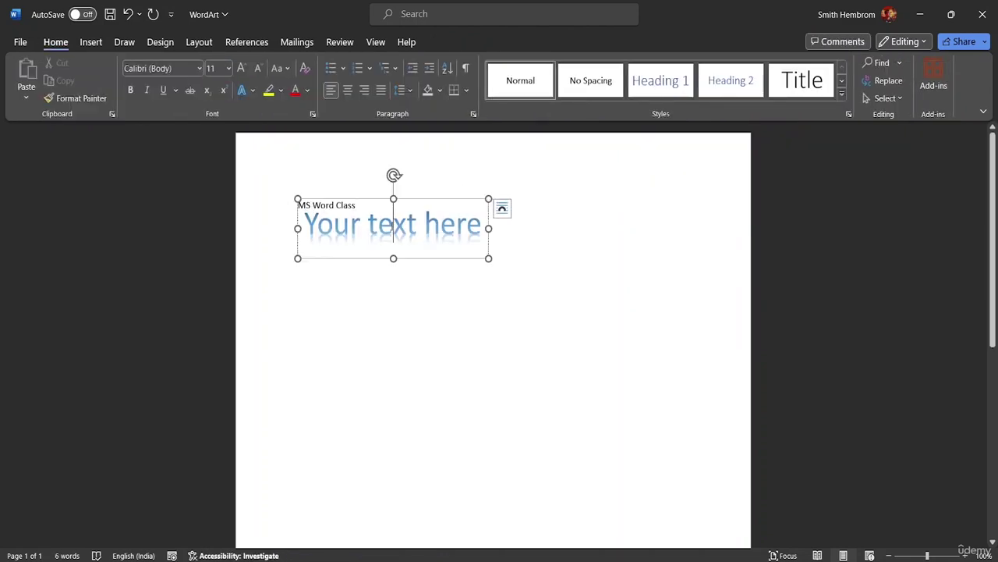
left_click_drag(386, 195, 462, 195)
Step: Delete the plain "MS Word Class" text beside the WordArt
left_click(356, 206)
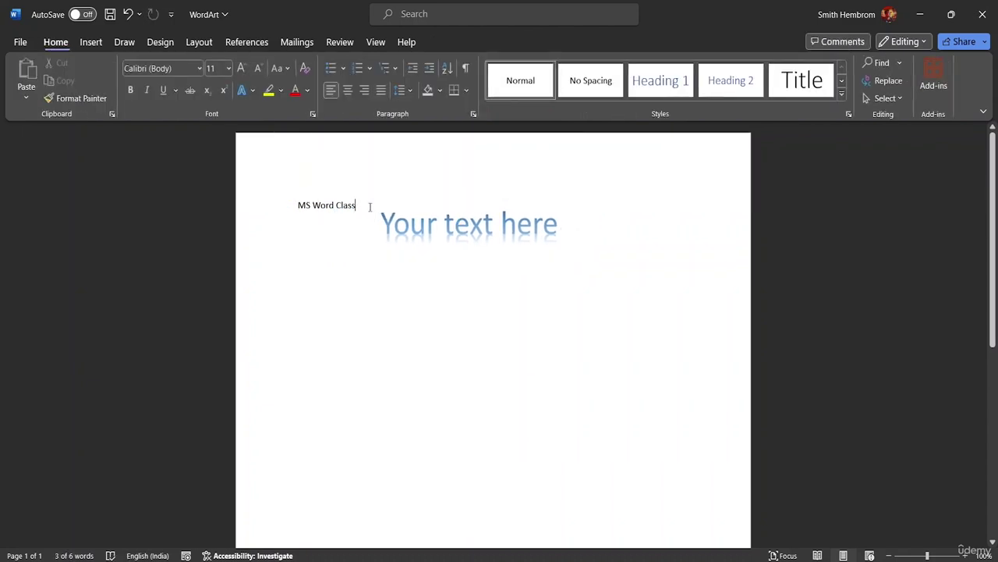
key("BackSpace")
key("BackSpace")
key("BackSpace")
key("BackSpace")
key("BackSpace")
key("BackSpace")
key("BackSpace")
key("BackSpace")
key("BackSpace")
key("BackSpace")
key("BackSpace")
key("BackSpace")
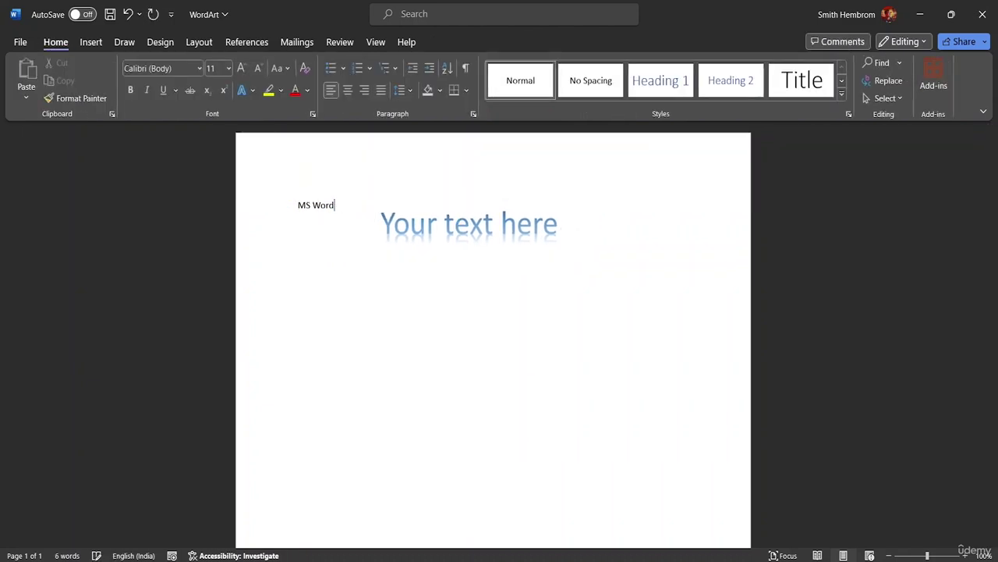
left_click(561, 225)
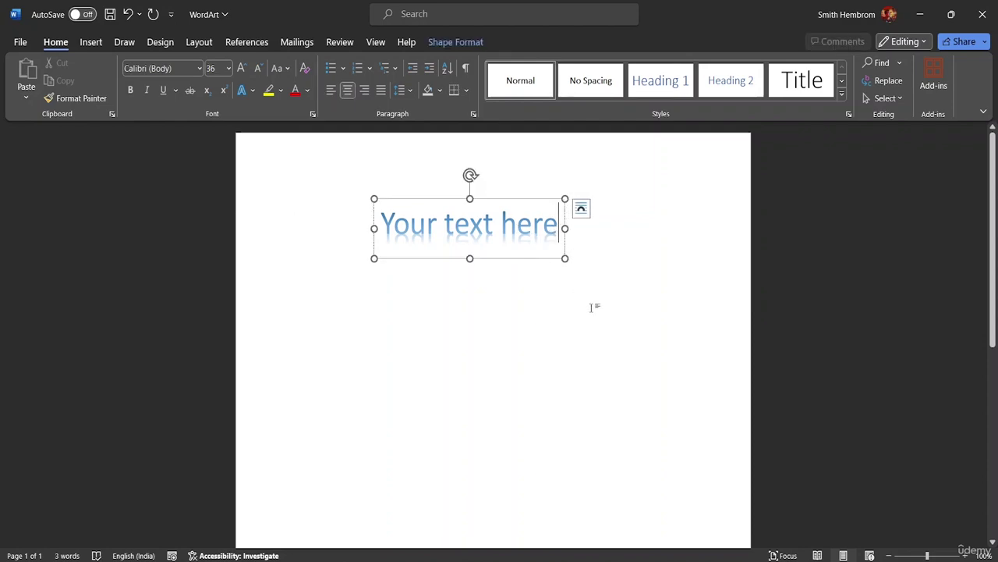
left_click(91, 44)
left_click(753, 86)
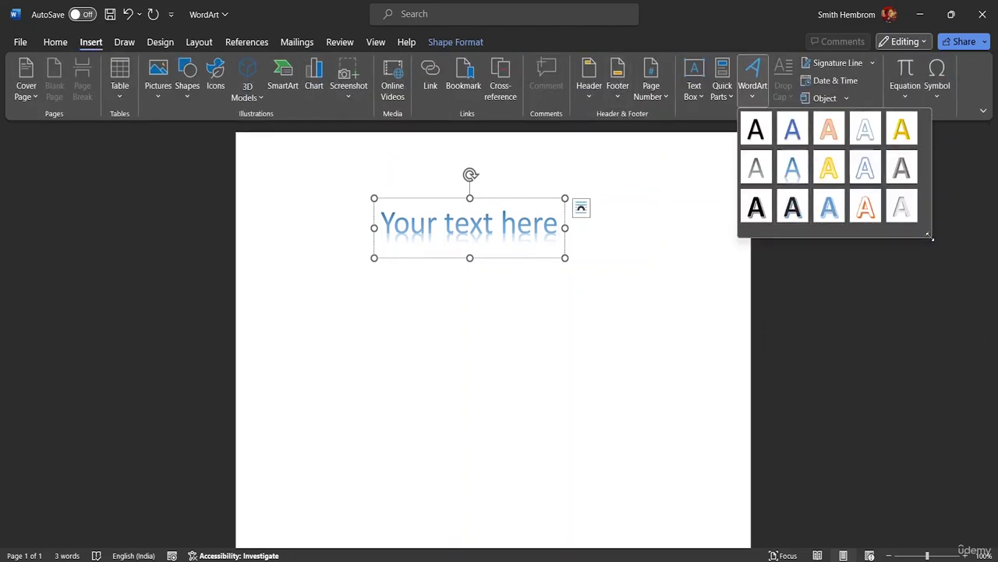
Step: Replace the WordArt's placeholder text with "MS WORD TUTORIAL"
left_click(558, 224)
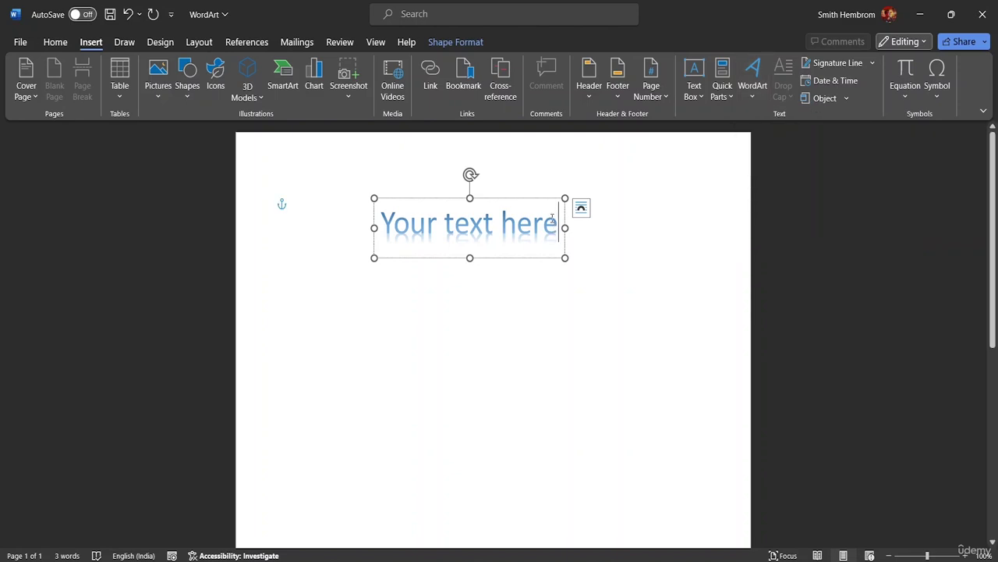
key("BackSpace")
key("BackSpace")
key("BackSpace")
key("BackSpace")
key("BackSpace")
key("BackSpace")
key("BackSpace")
key("BackSpace")
key("BackSpace")
key("BackSpace")
key("BackSpace")
key("BackSpace")
key("BackSpace")
key("BackSpace")
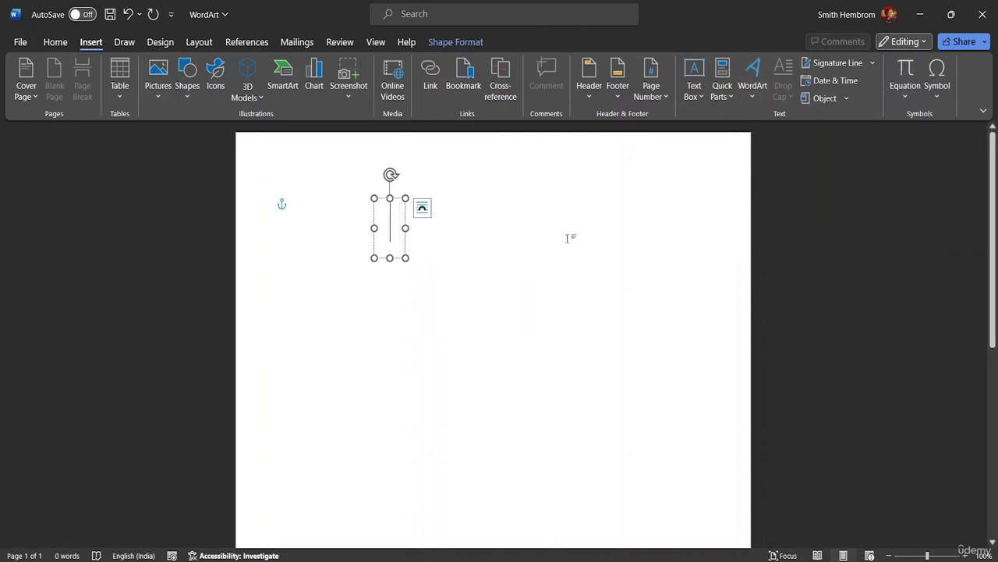
type("MS WORD")
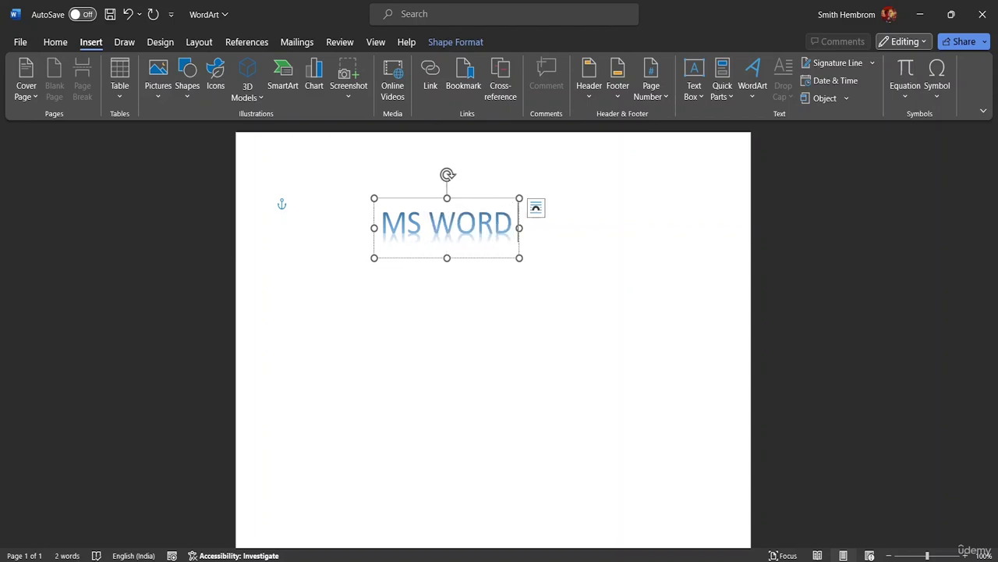
type(" TURO")
key("BackSpace")
key("BackSpace")
type("T")
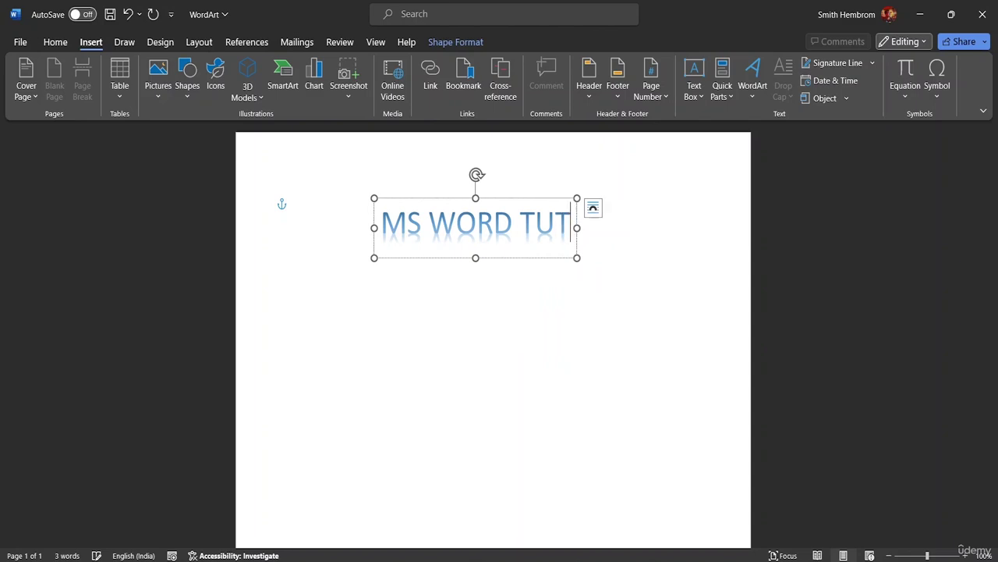
type("ORIAL")
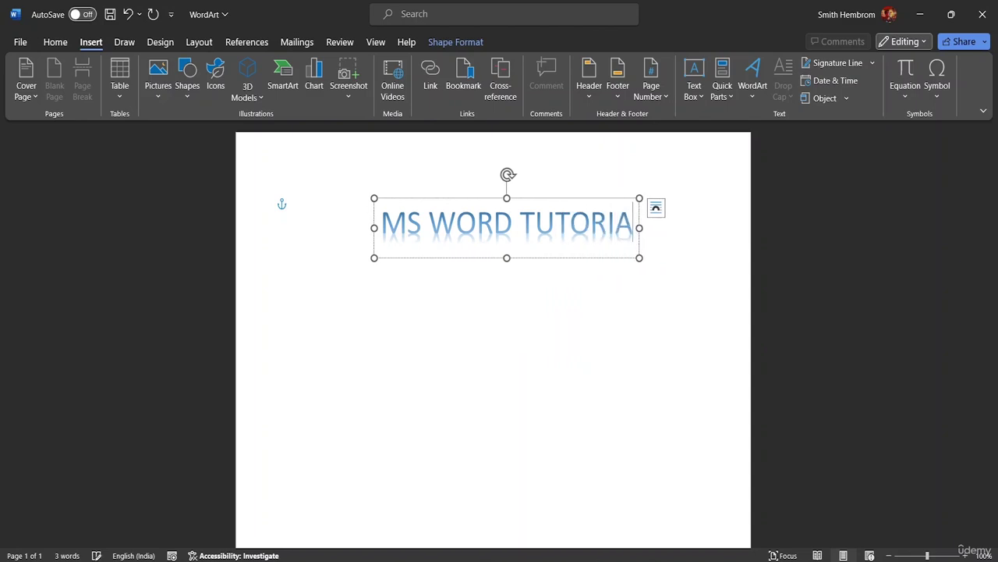
Step: Try to set the font size of the WordArt text to 24
left_click(56, 41)
left_click(228, 68)
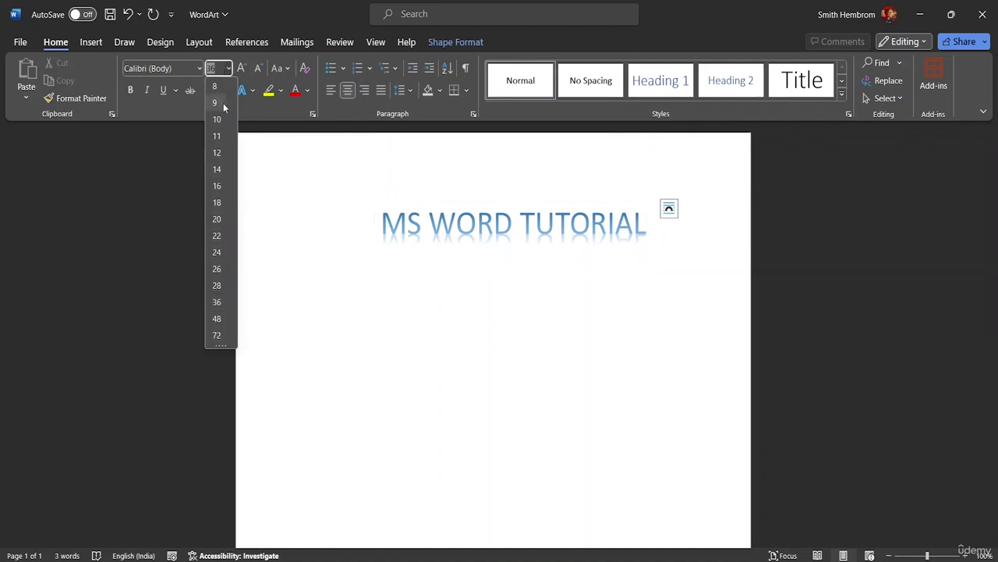
left_click(212, 254)
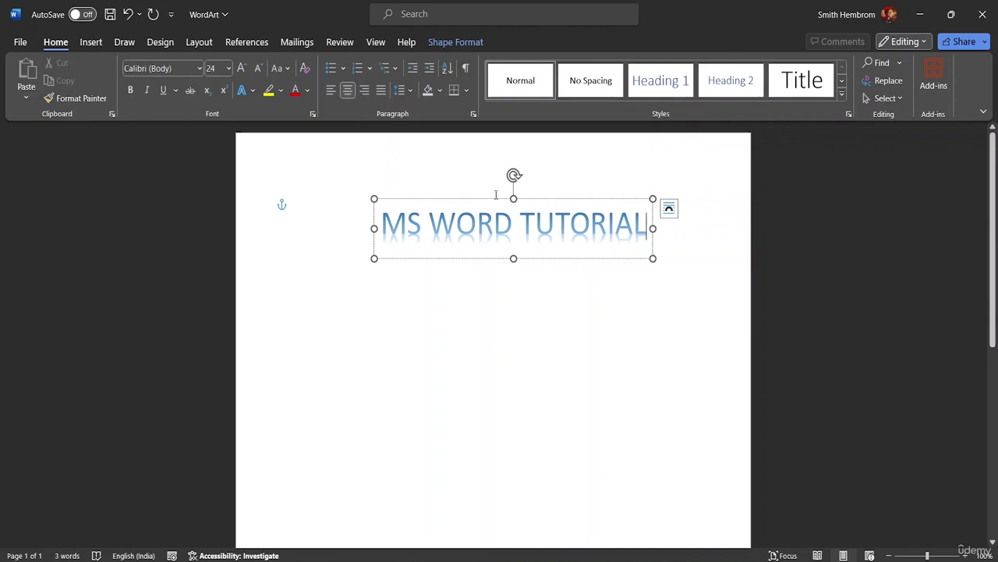
Step: Shift the WordArt slightly left towards the page centre and enlarge its box to about 2.41 cm high by 11.94 cm wide
left_click_drag(497, 198, 477, 193)
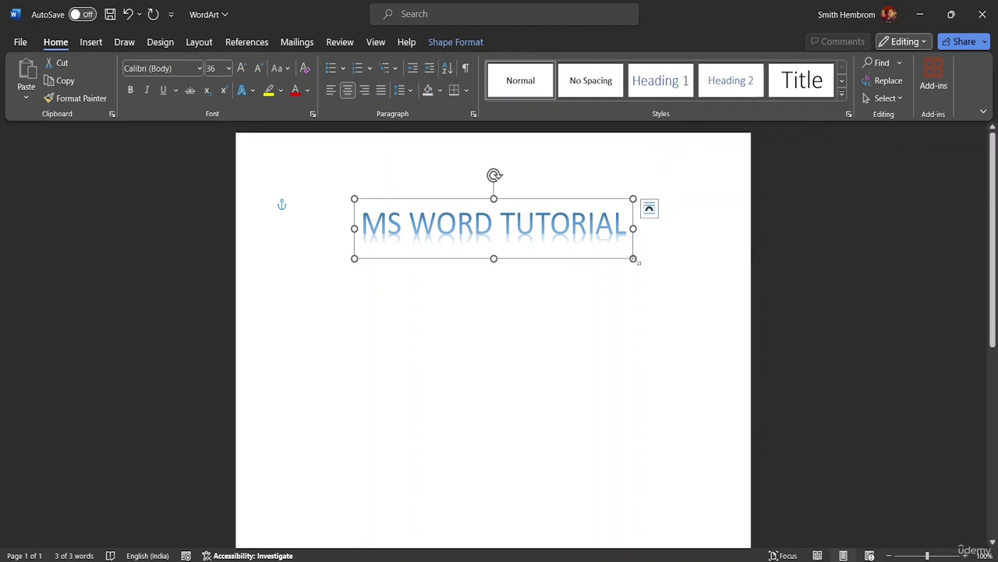
mouse_move(632, 259)
left_mouse_down()
mouse_move(690, 286)
mouse_move(621, 270)
mouse_move(614, 245)
mouse_move(649, 261)
left_mouse_up()
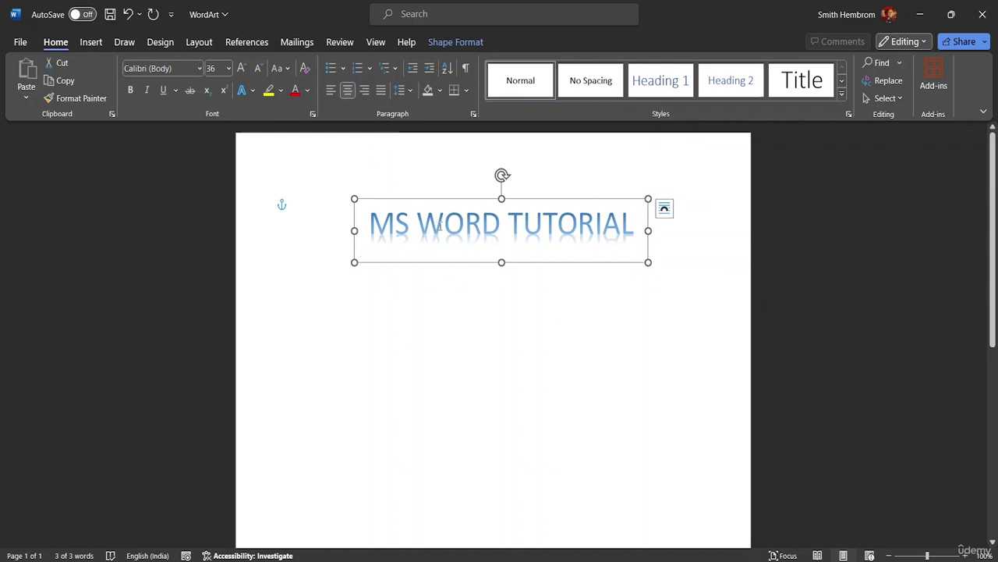
left_click(643, 229)
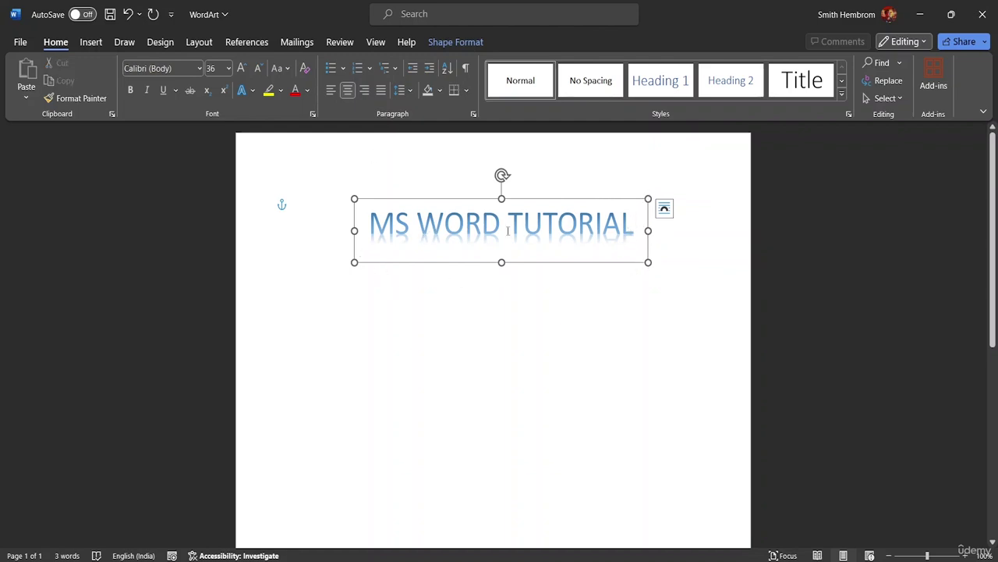
Step: Apply the white-filled, orange-outlined theme shape style to the WordArt box and reduce its height to about 2.14 cm
left_click(451, 44)
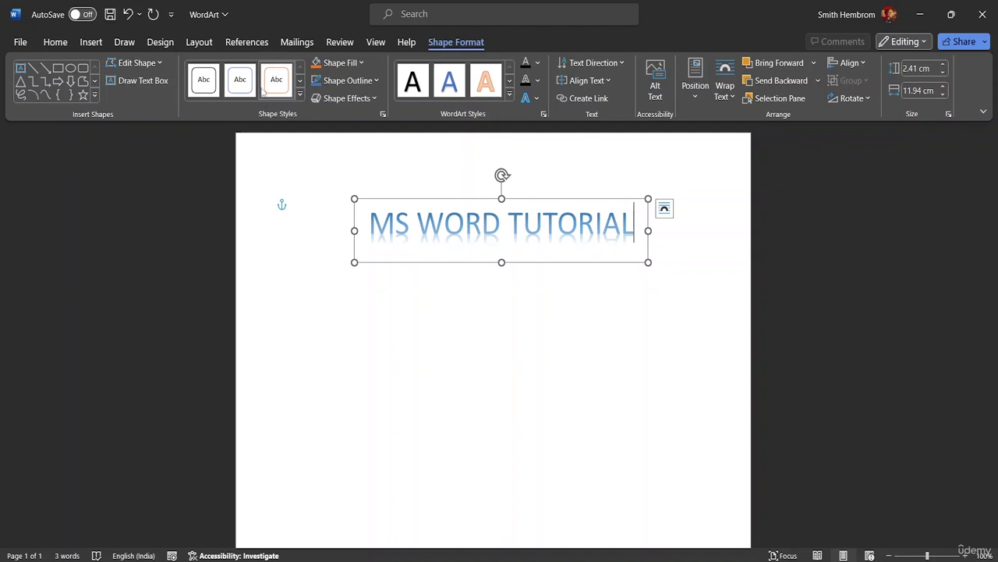
left_click(301, 94)
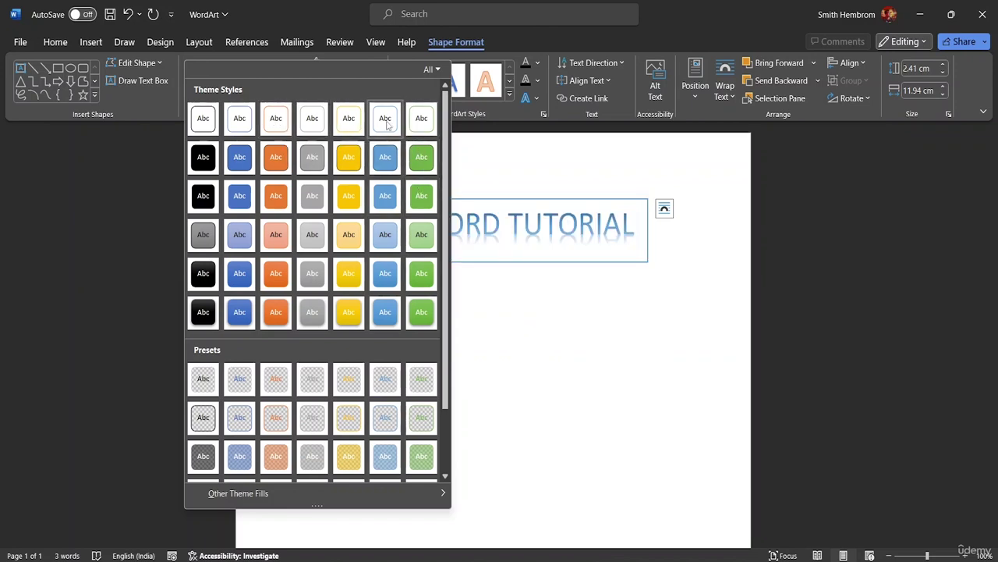
left_click(279, 122)
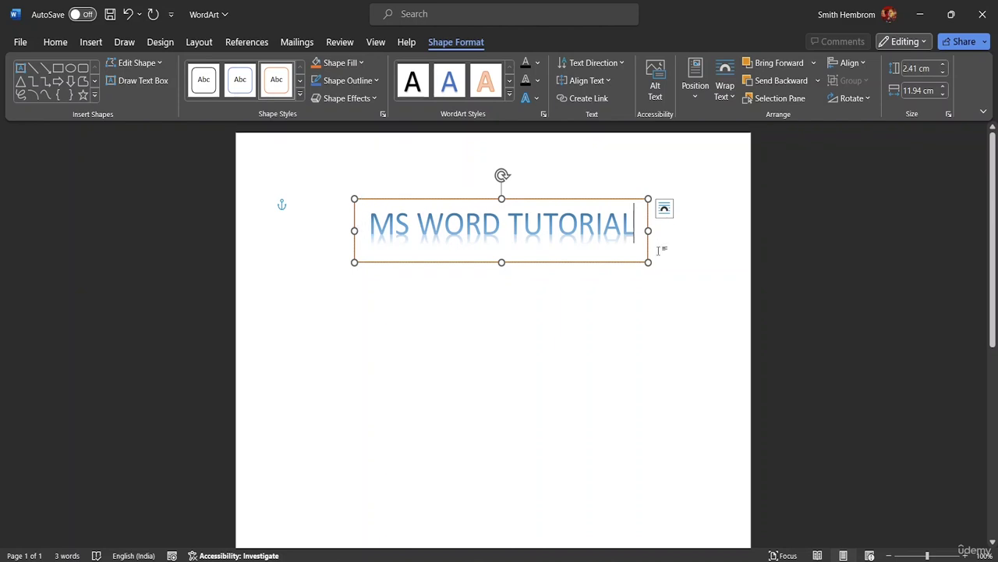
left_click_drag(504, 254, 502, 254)
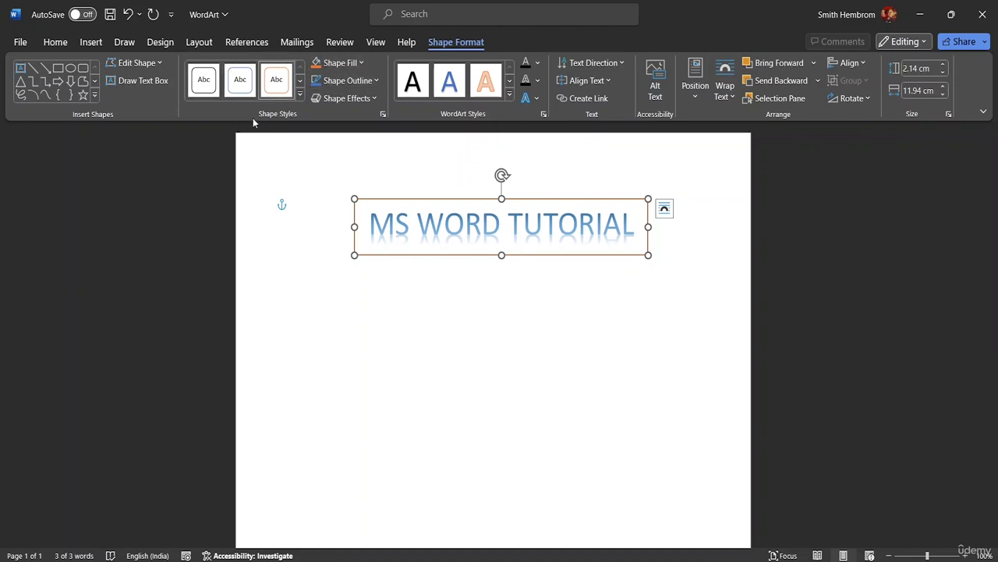
Step: Remove the outline from the WordArt box
left_click(377, 81)
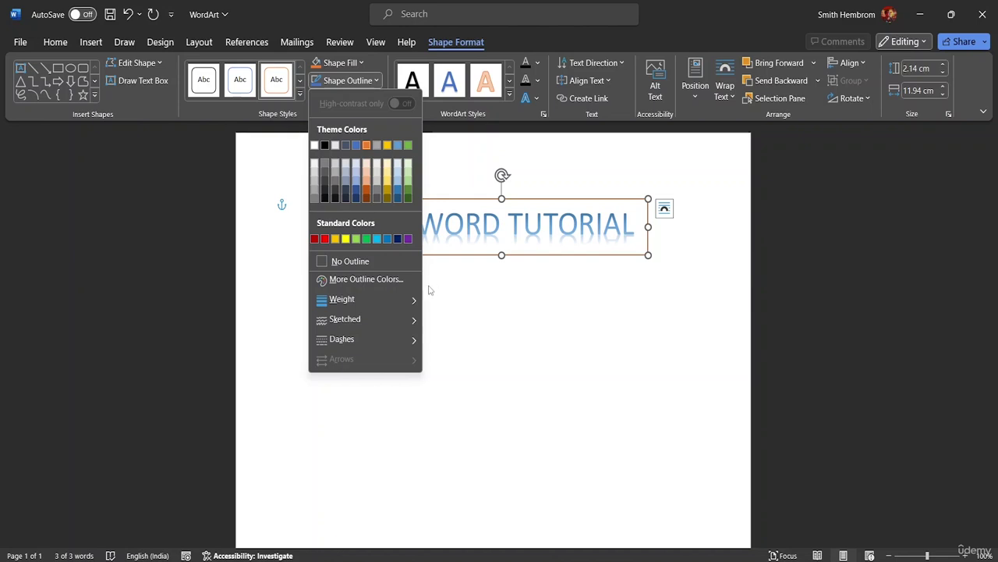
mouse_move(406, 304)
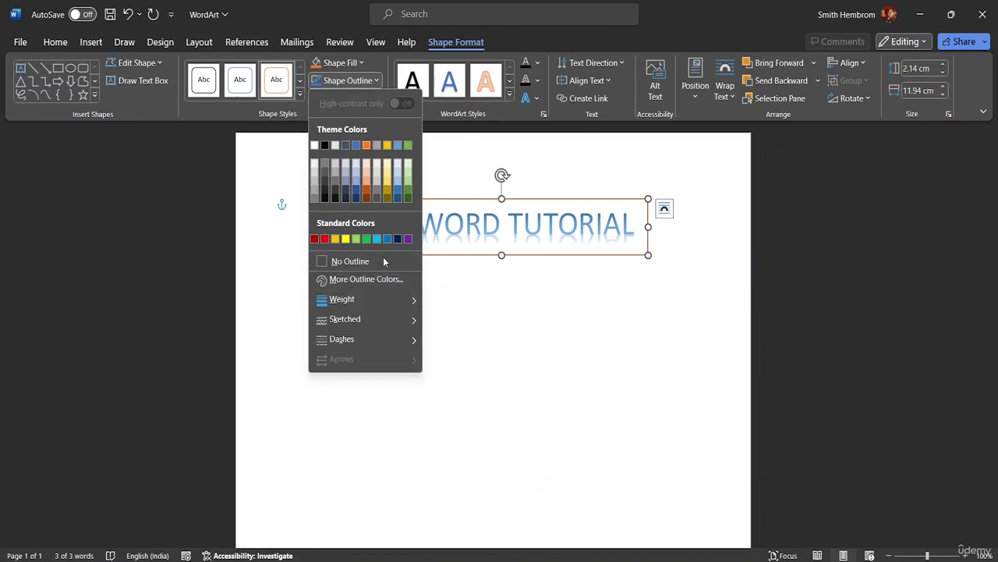
left_click(383, 260)
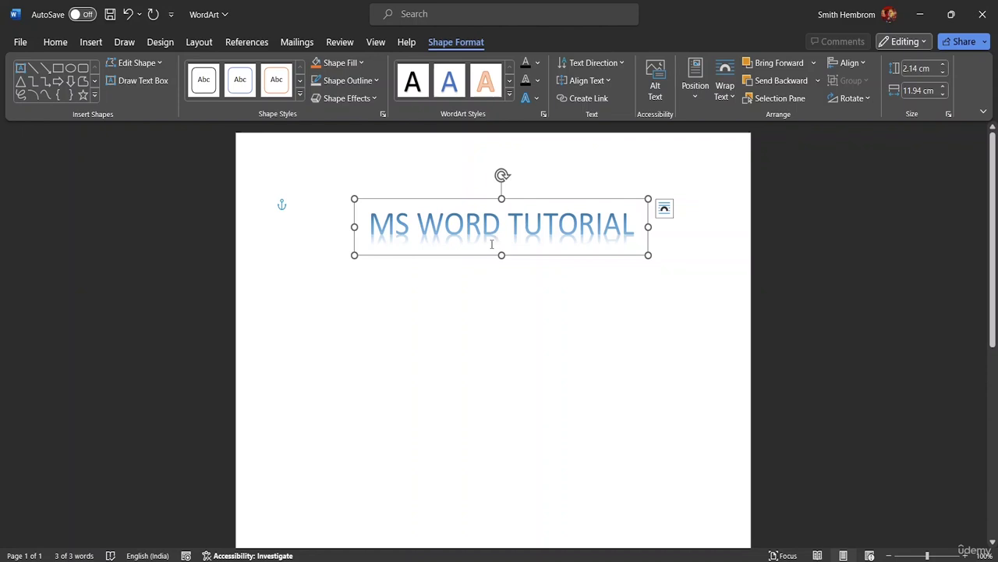
Step: Set the outline weight of the WordArt box to 6 pt
left_click(377, 80)
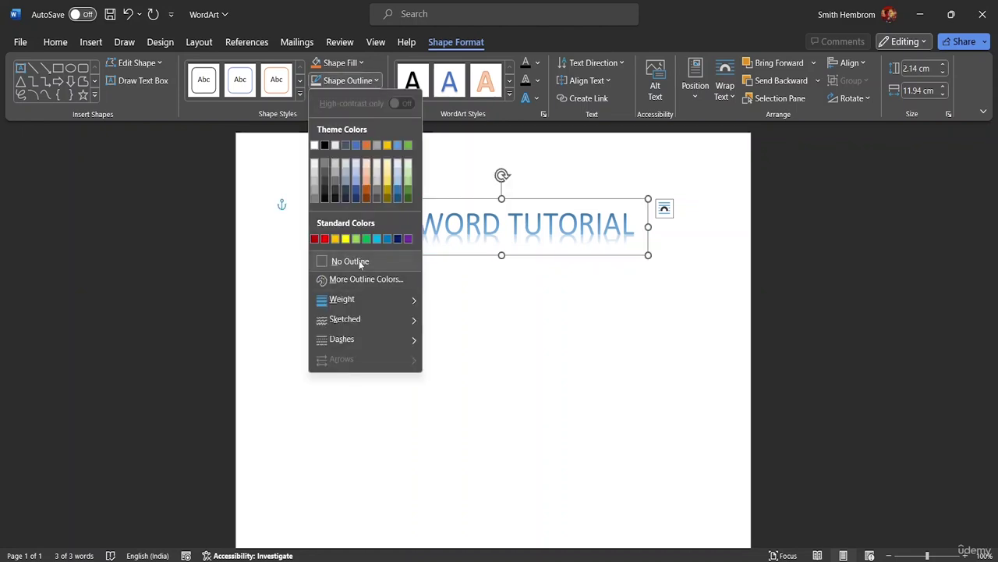
mouse_move(362, 299)
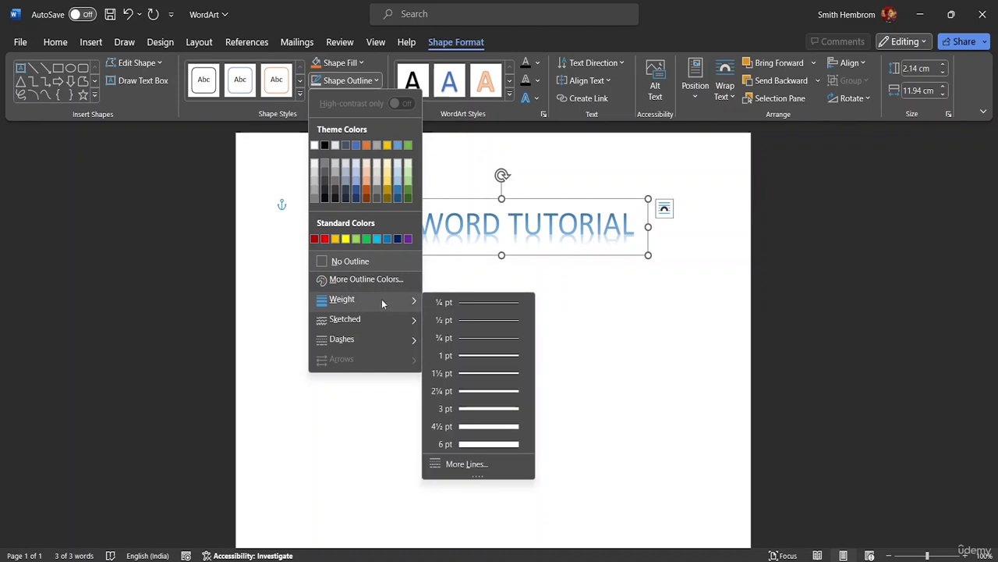
left_click(460, 438)
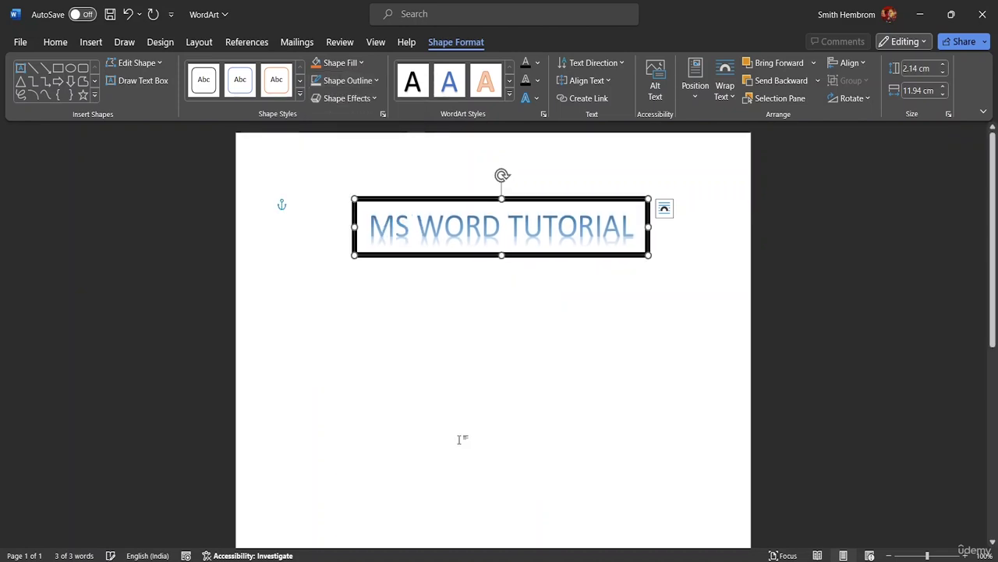
Step: Preview the sketched and dashed outline styles on the WordArt box and keep the solid line
left_click(348, 81)
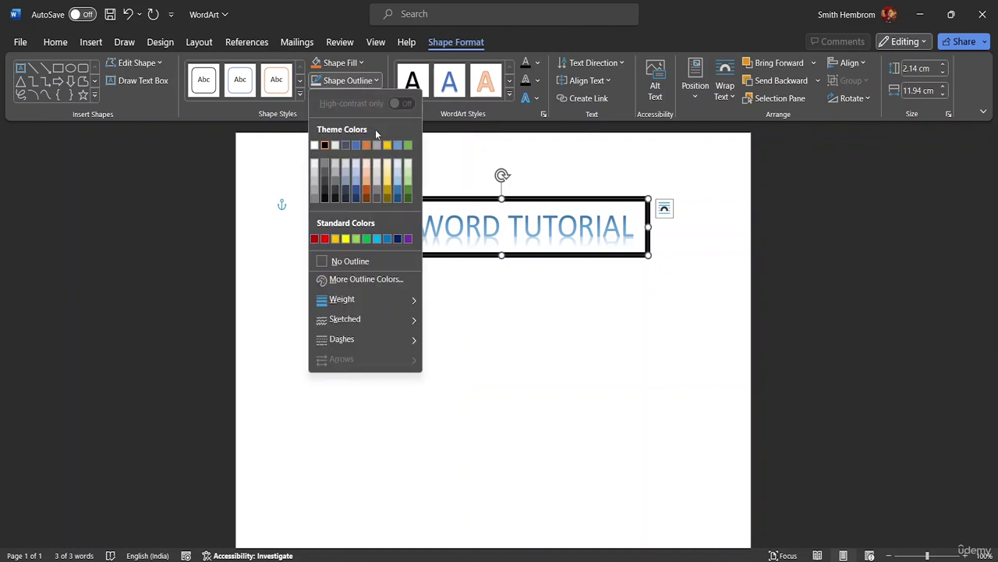
mouse_move(373, 318)
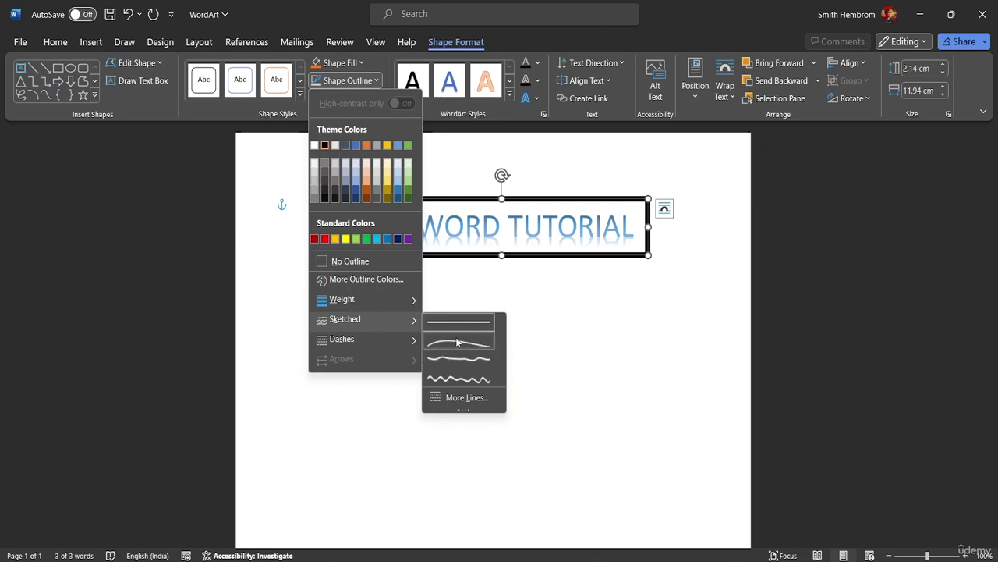
mouse_move(397, 341)
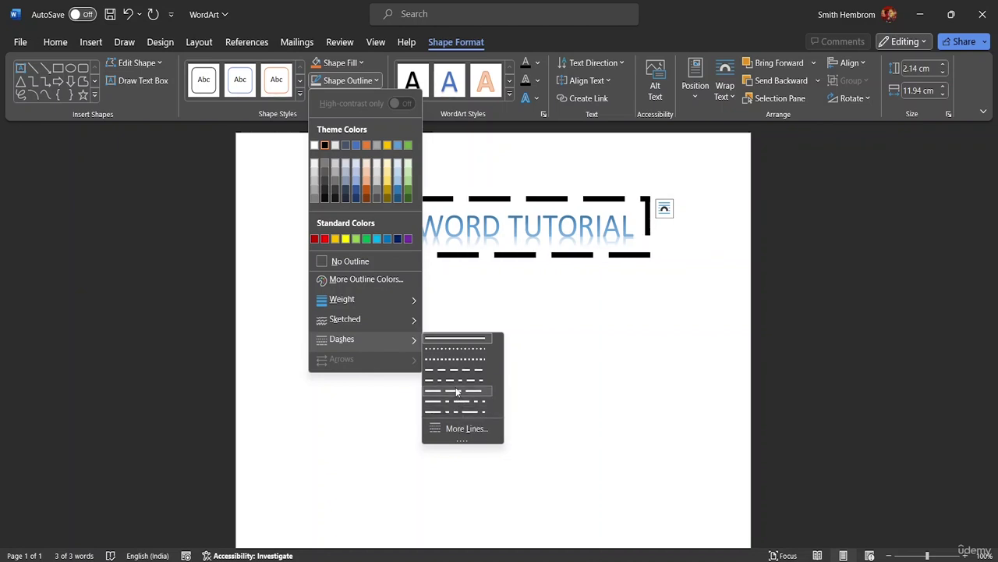
left_click(461, 340)
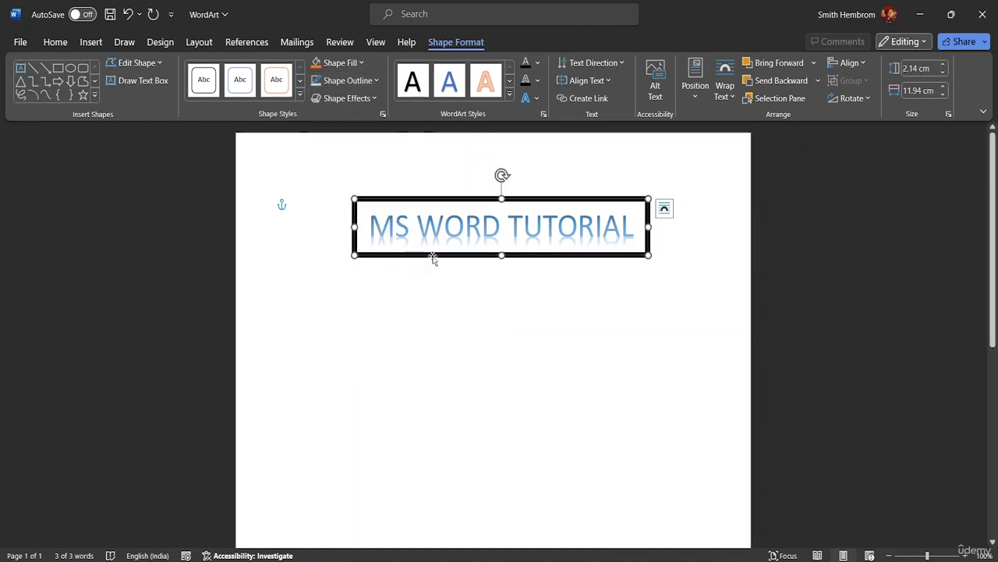
Step: Try to give the WordArt box outline a custom magenta colour from the colour spectrum
left_click(361, 63)
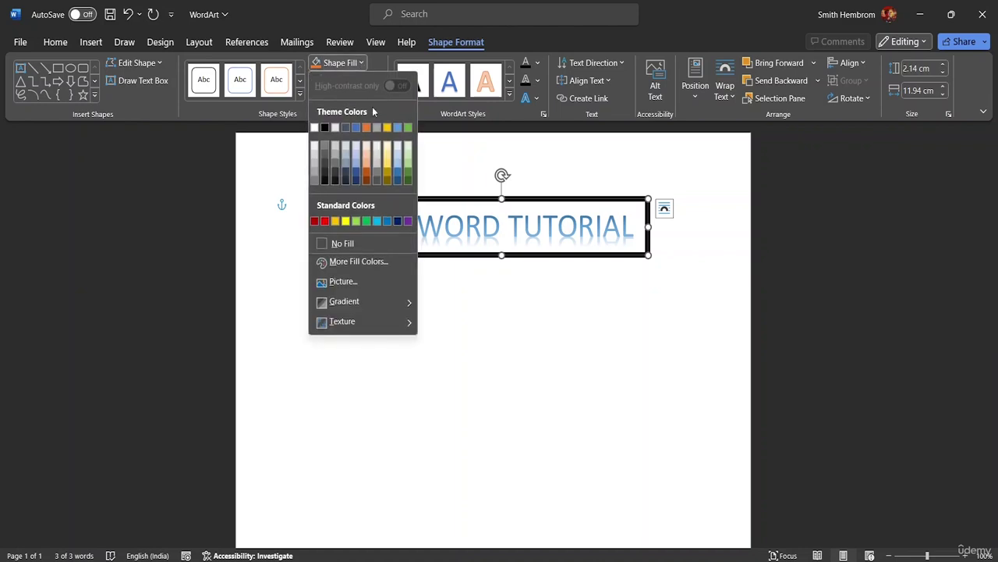
left_click(366, 84)
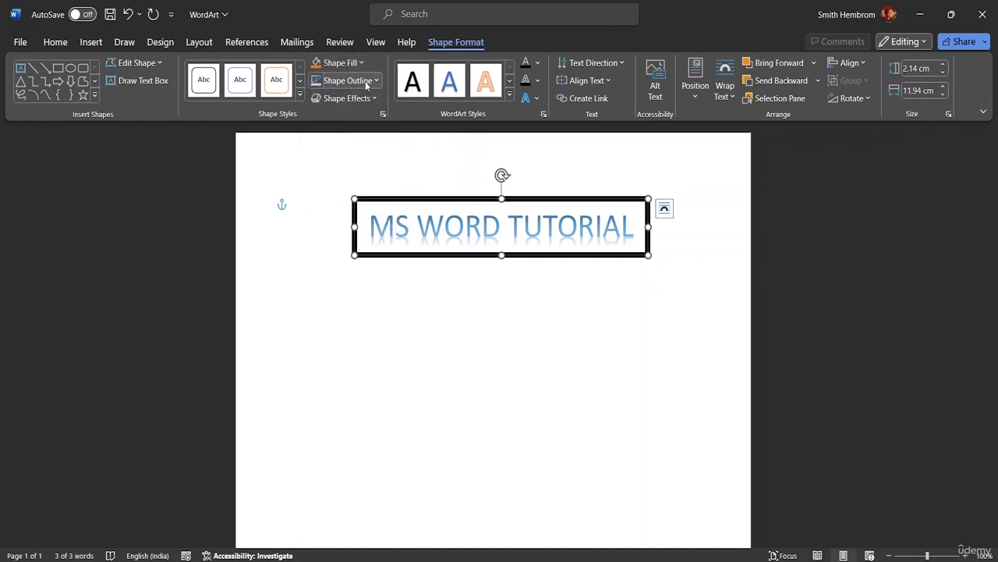
left_click(371, 82)
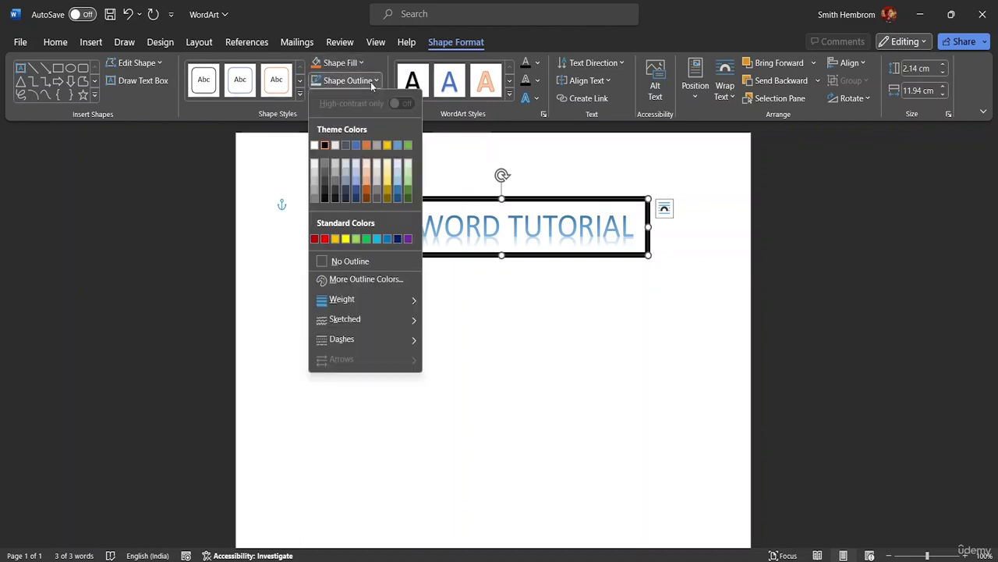
left_click(356, 277)
left_click(464, 171)
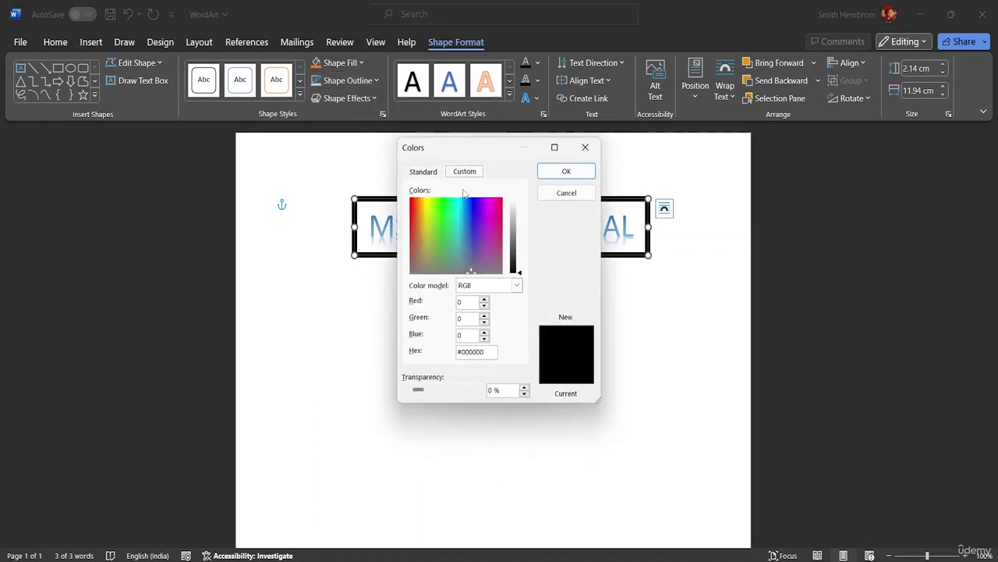
left_click_drag(472, 226, 488, 215)
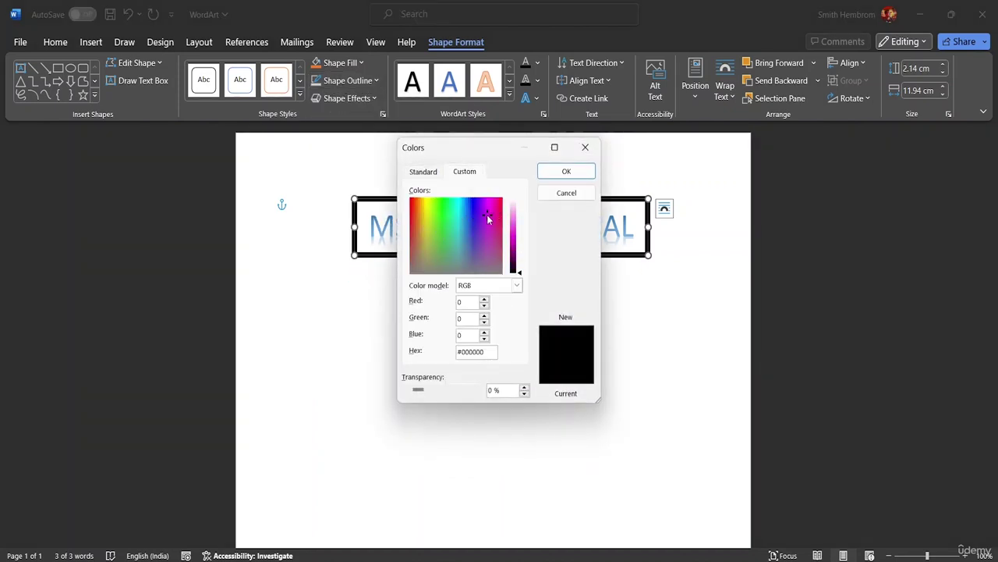
left_click(550, 171)
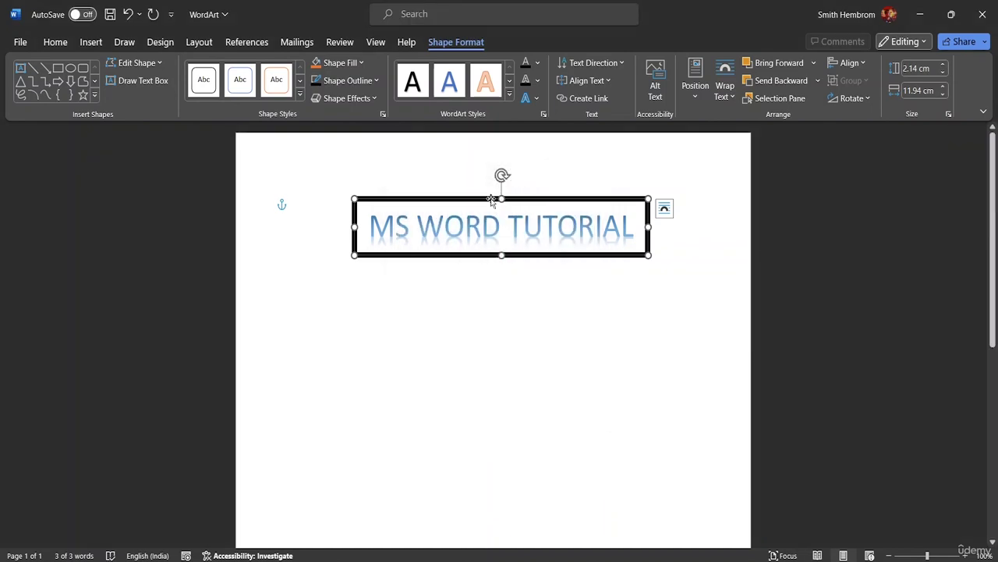
Step: Recolour the WordArt box outline with a lighter blue-gray theme colour and fill the box with light gray
left_click(375, 81)
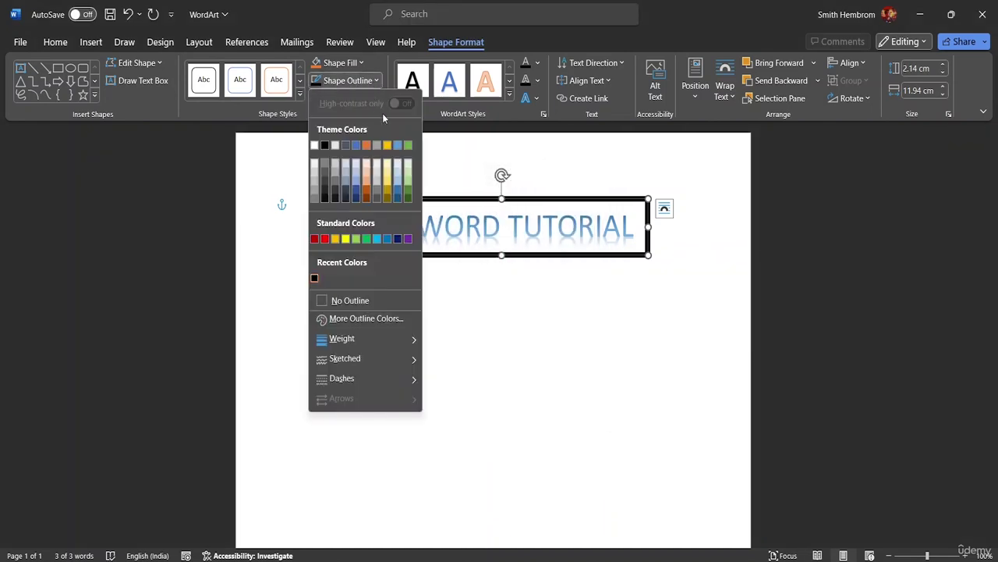
left_click(348, 181)
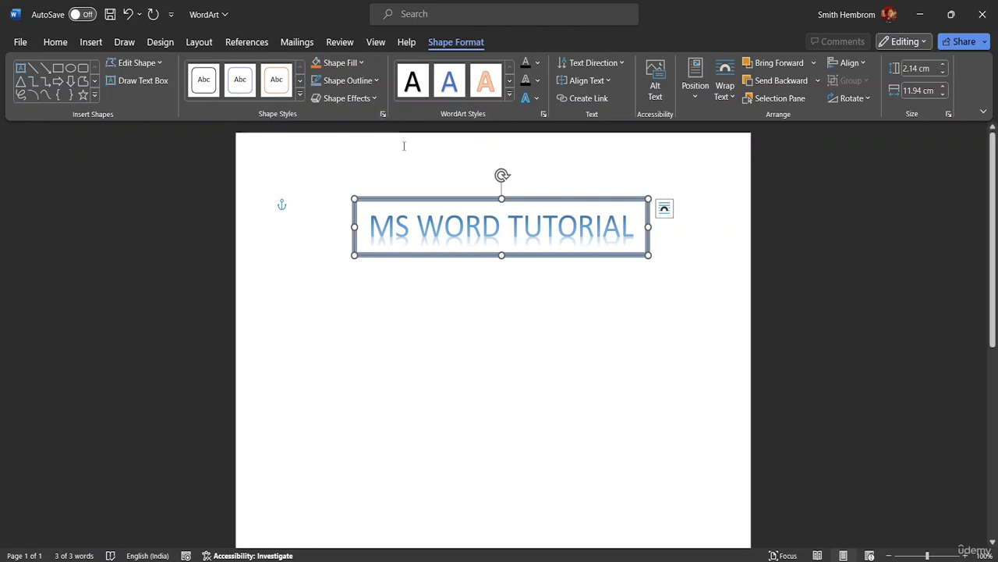
left_click(363, 65)
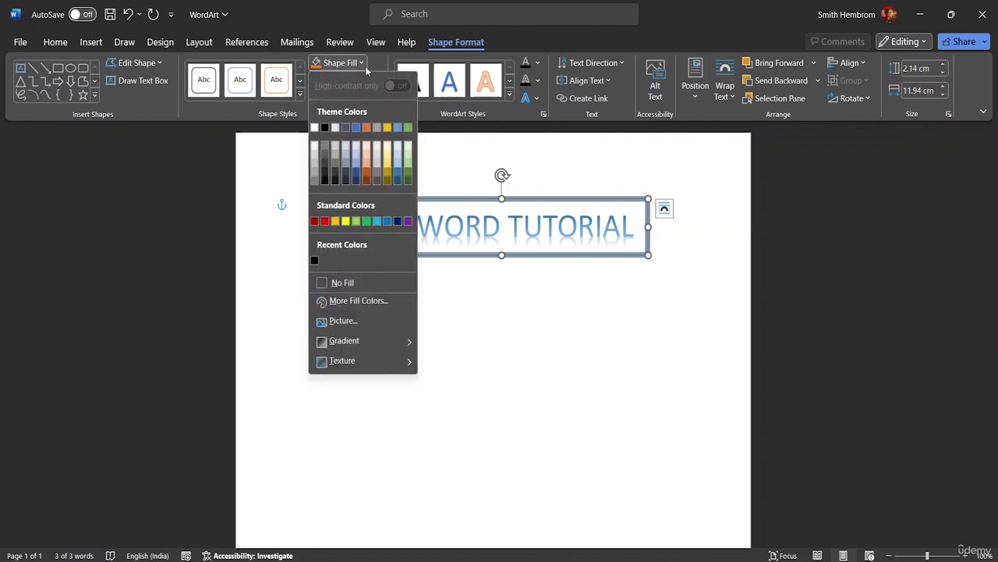
left_click(314, 158)
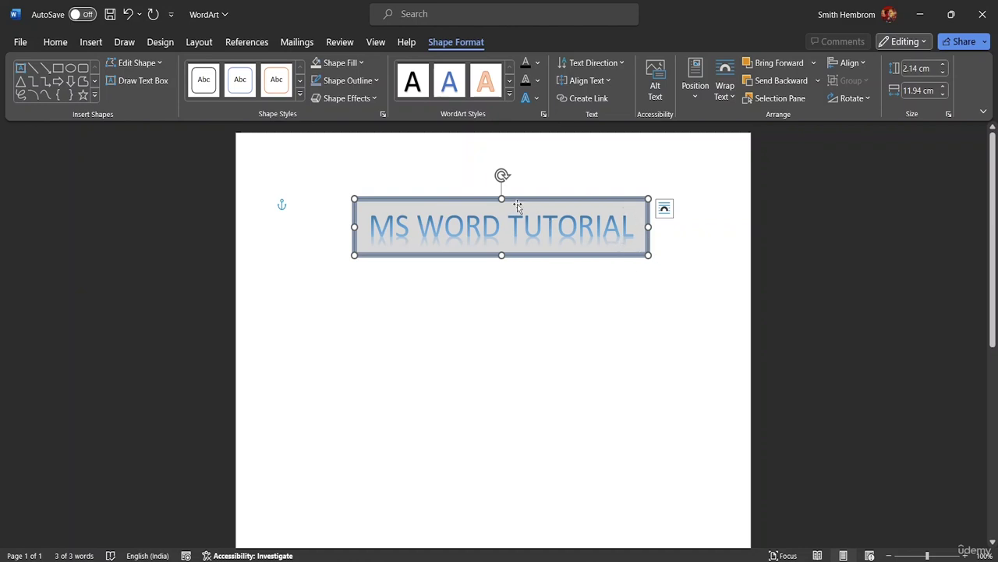
Step: Apply the outer shadow that falls below the WordArt box
left_click(365, 98)
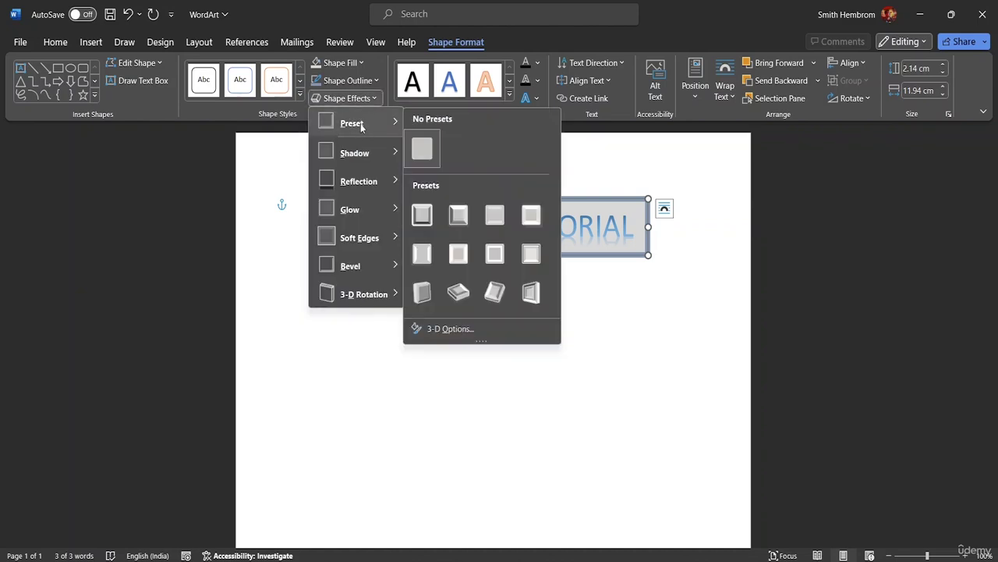
mouse_move(358, 154)
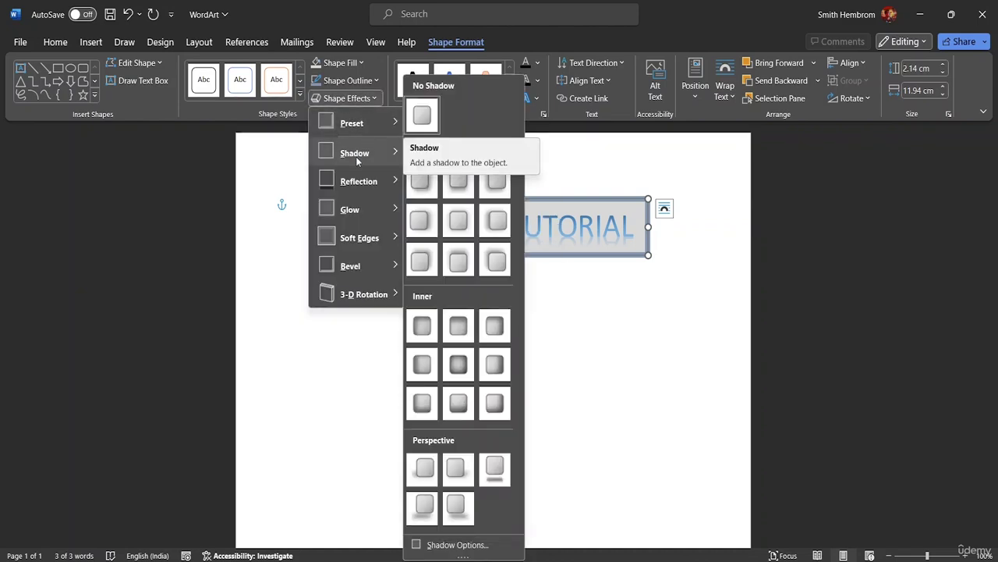
left_click(469, 187)
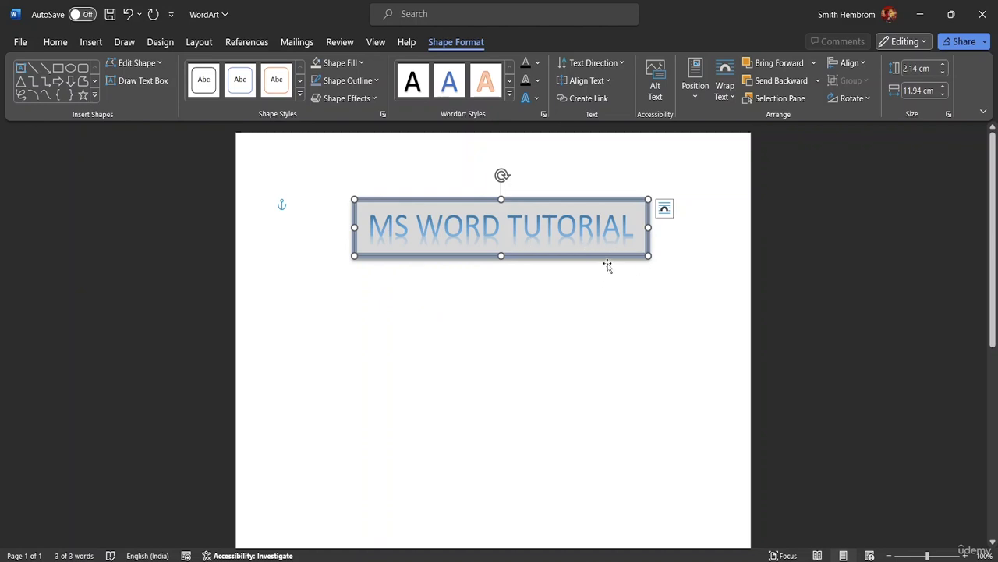
Step: Give the WordArt box the perspective shadow that lies detached beneath the shape
left_click(353, 100)
mouse_move(348, 153)
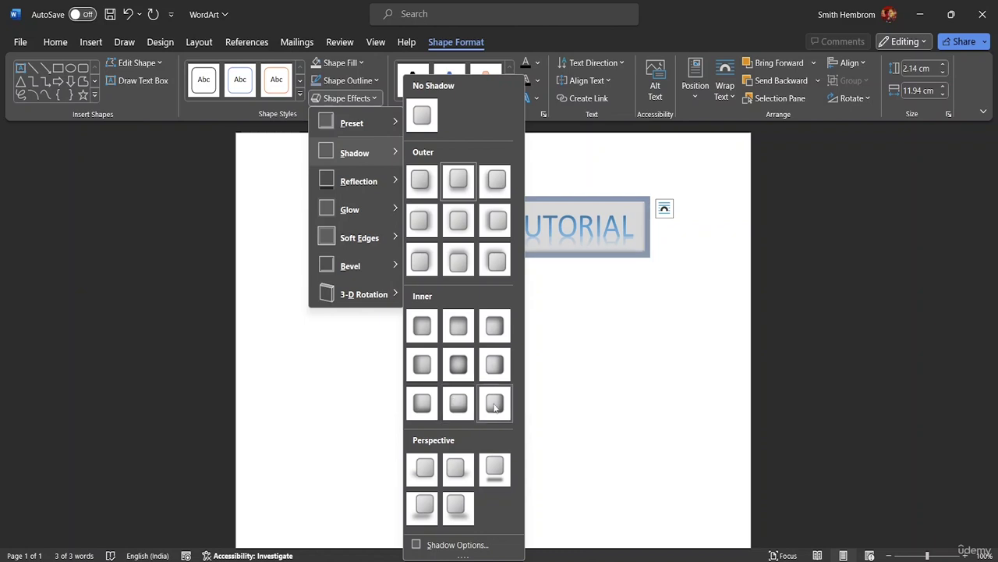
left_click(505, 472)
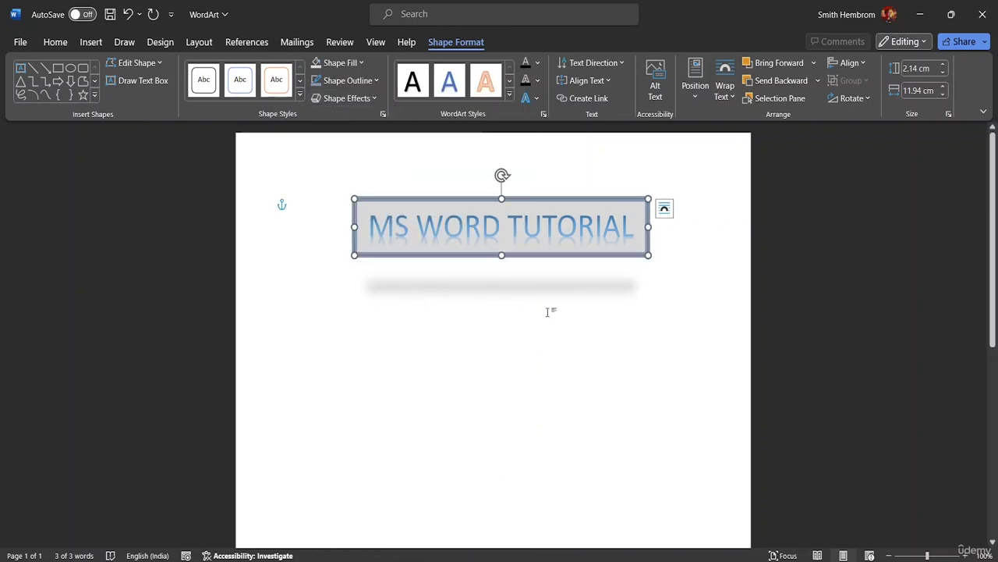
Step: Add a reflection to the WordArt box using the centre preset of the reflection variations
left_click(368, 98)
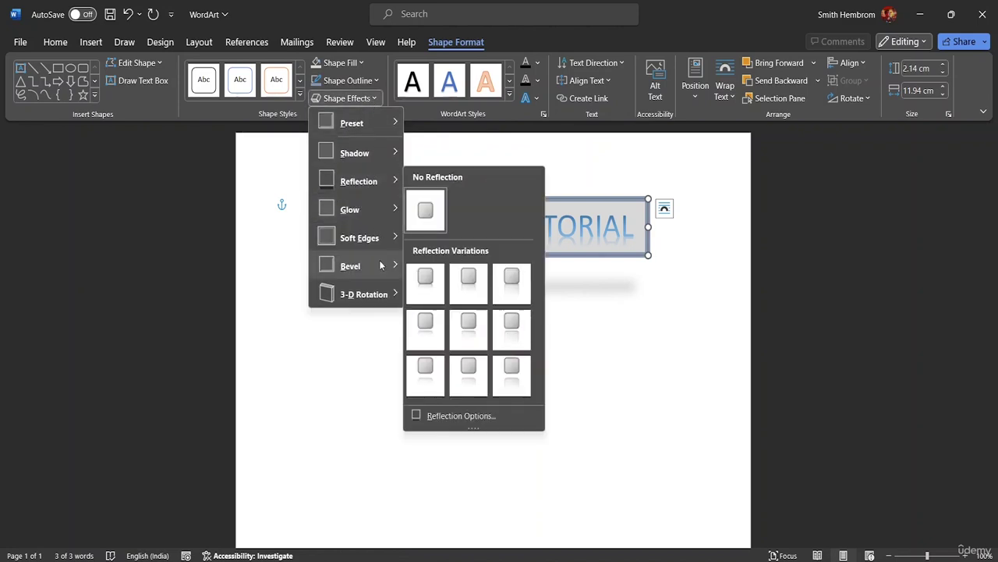
mouse_move(359, 266)
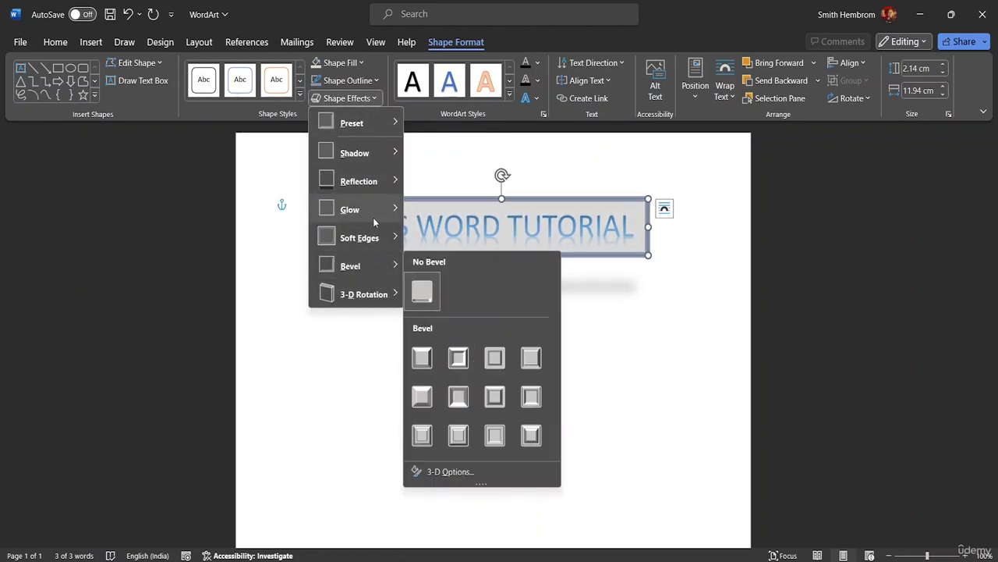
mouse_move(379, 187)
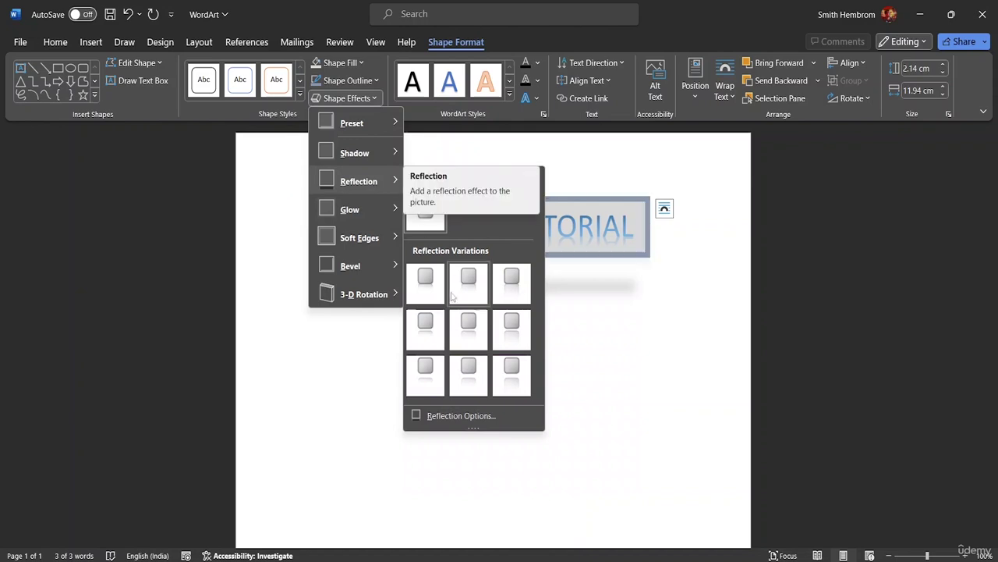
left_click(472, 339)
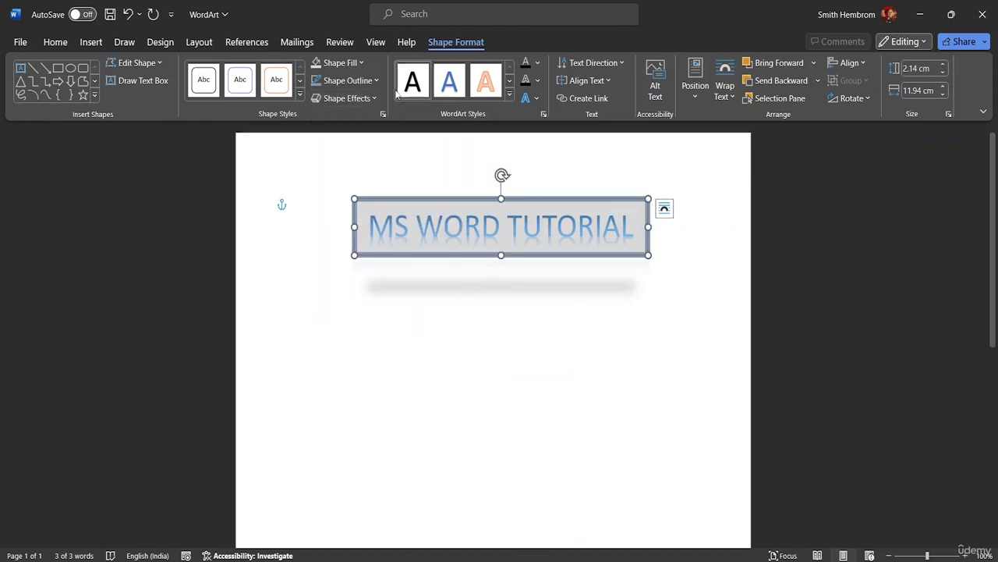
Step: Add the smallest orange glow variation around the WordArt box
left_click(370, 98)
mouse_move(348, 211)
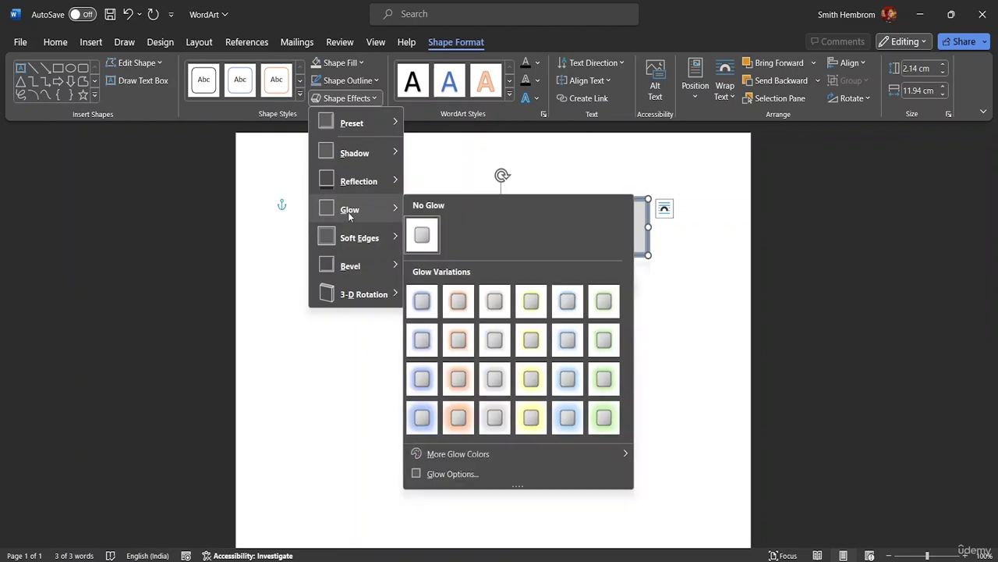
left_click(459, 302)
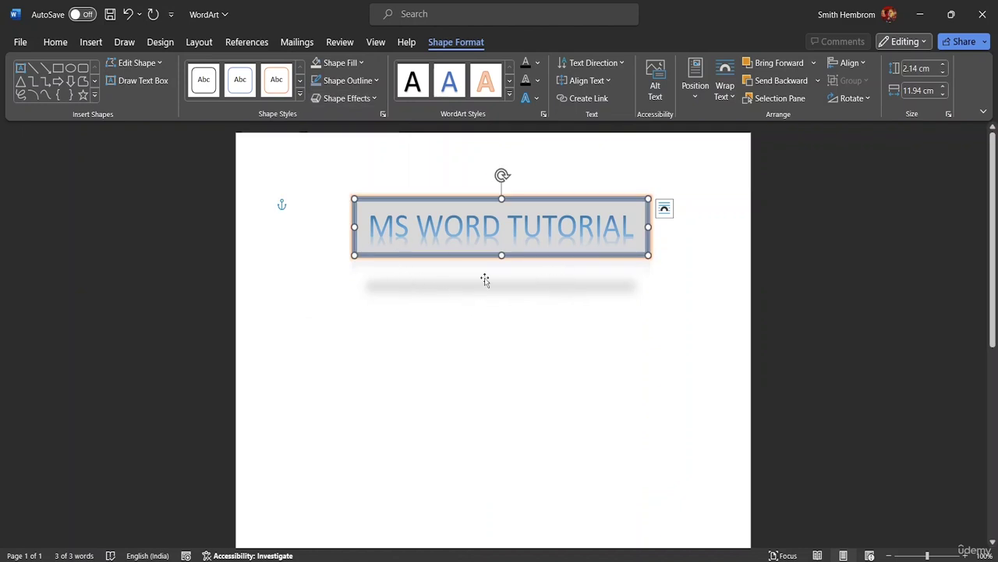
Step: Apply the Relaxed Inset bevel to the WordArt box and deselect it
left_click(370, 100)
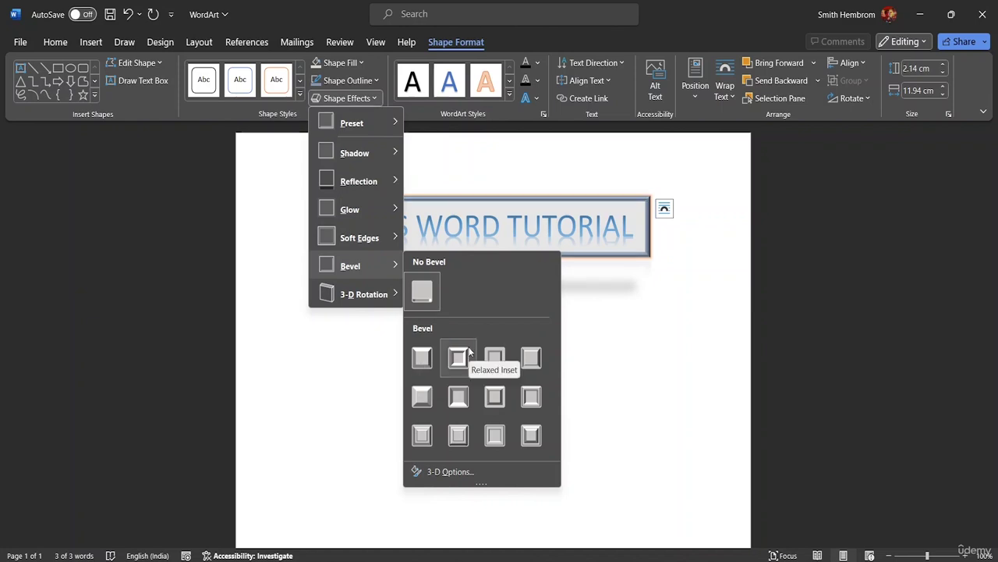
left_click(468, 353)
left_click(433, 271)
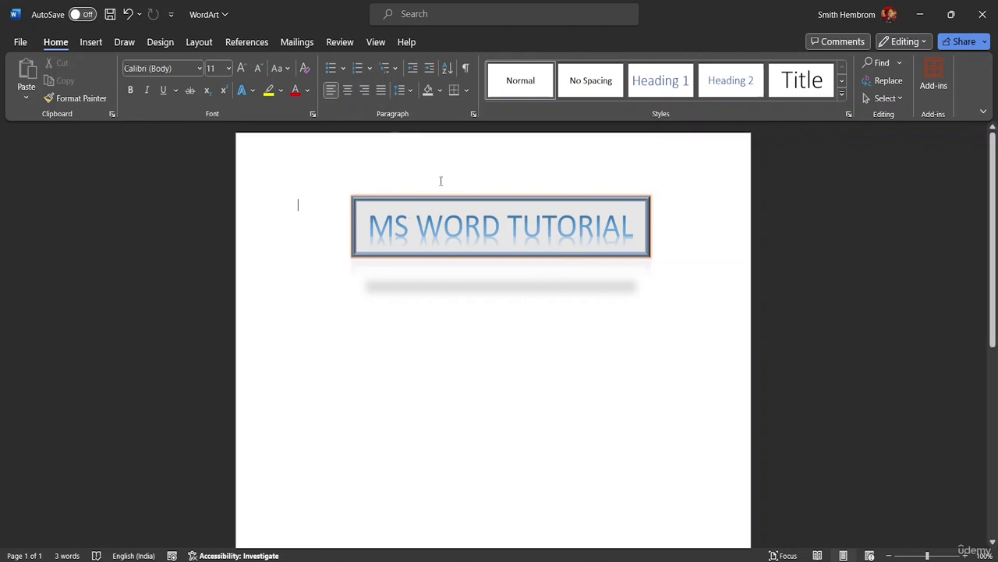
Step: Give the WordArt box a parallel 3-D rotation preset that slants it upward to the right
left_click(465, 226)
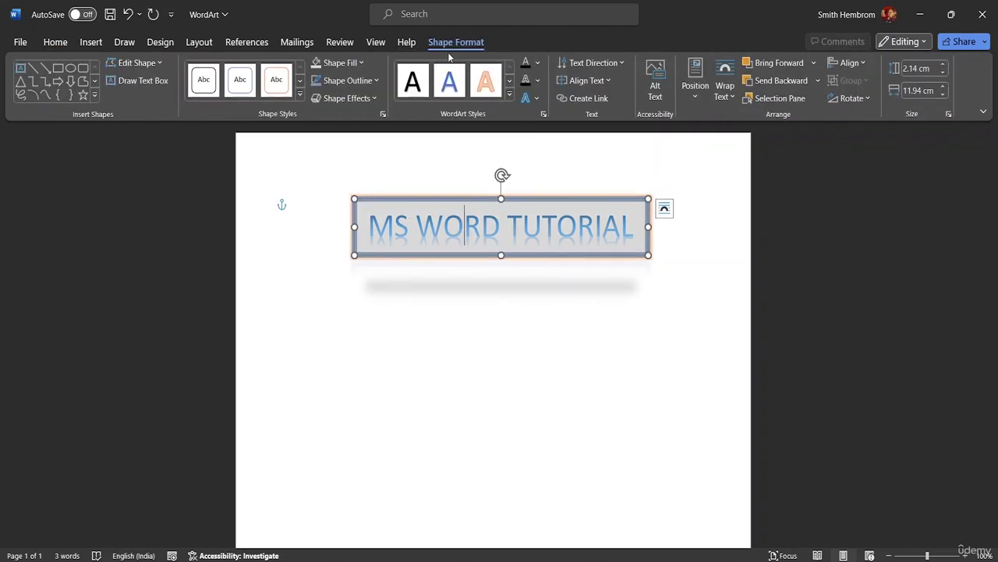
left_click(378, 99)
mouse_move(350, 294)
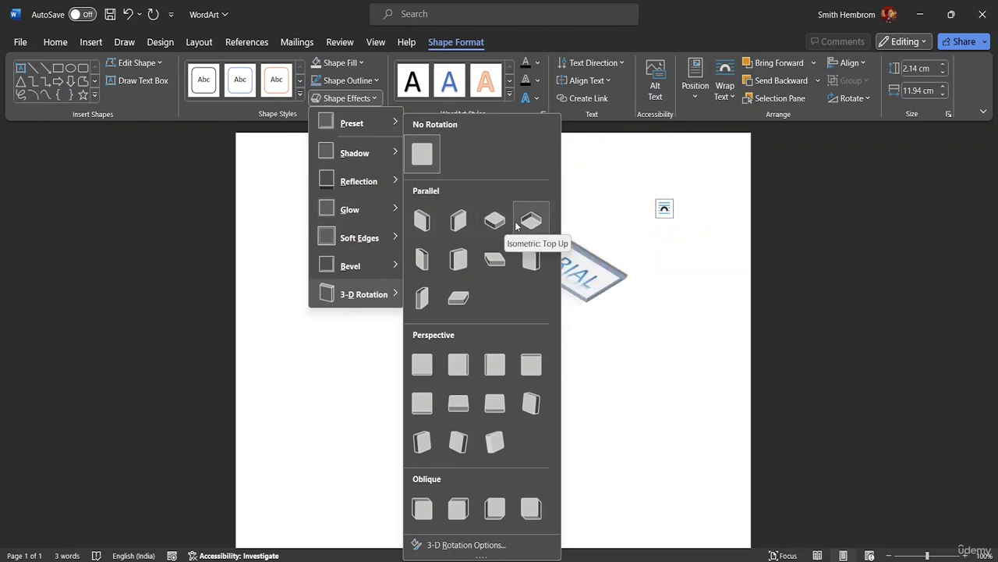
left_click(457, 259)
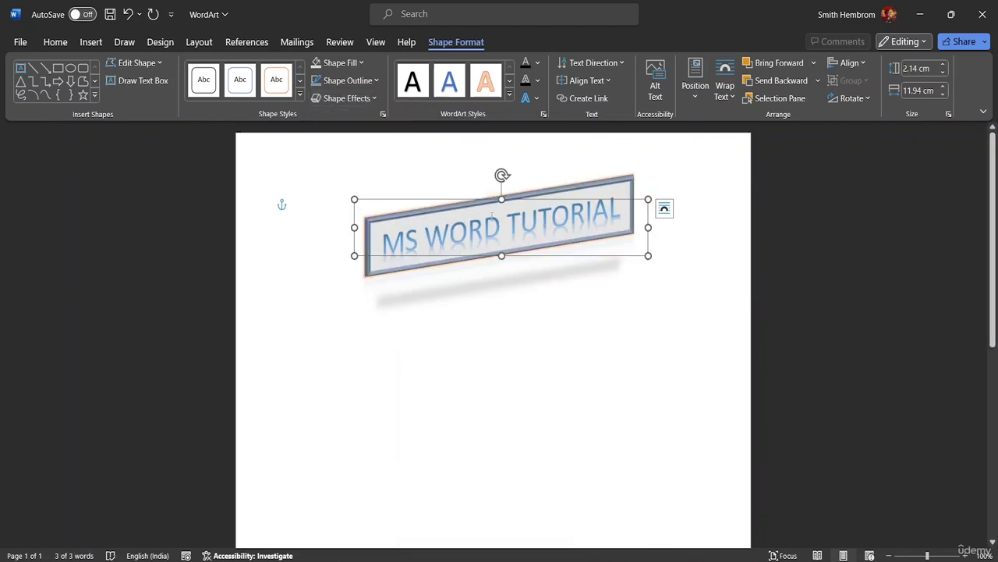
Step: Replace "MS WORD" with "WORD" in the rotated box so the title reads "WORD TUTORIAL", and deselect it
left_click(621, 207)
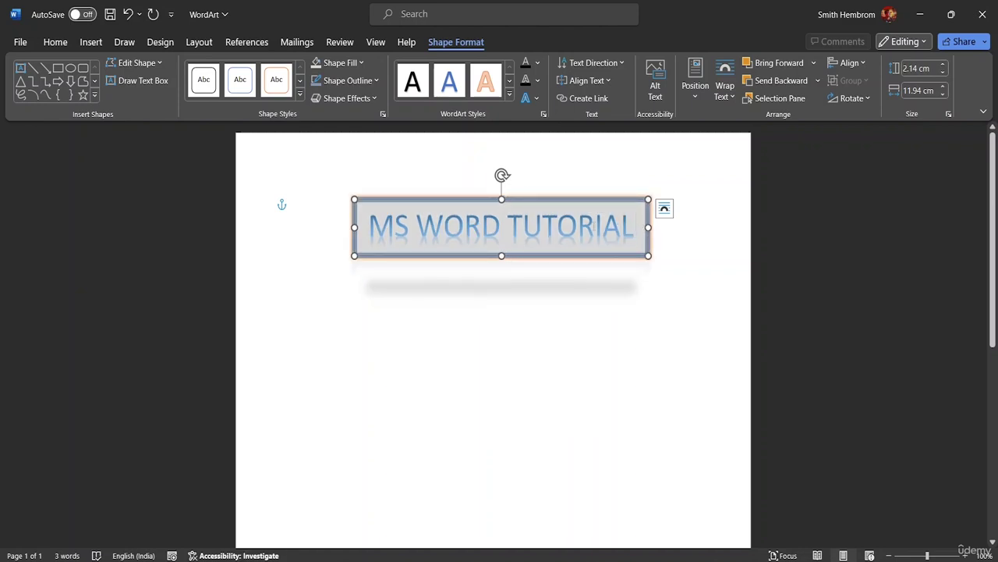
double_click(403, 227)
left_click(363, 221)
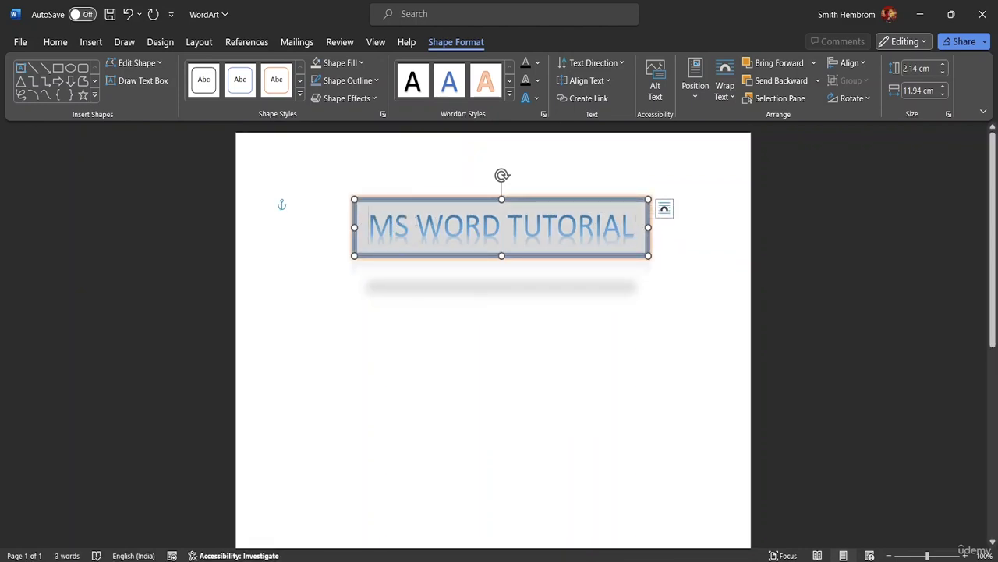
left_click_drag(419, 225, 386, 224)
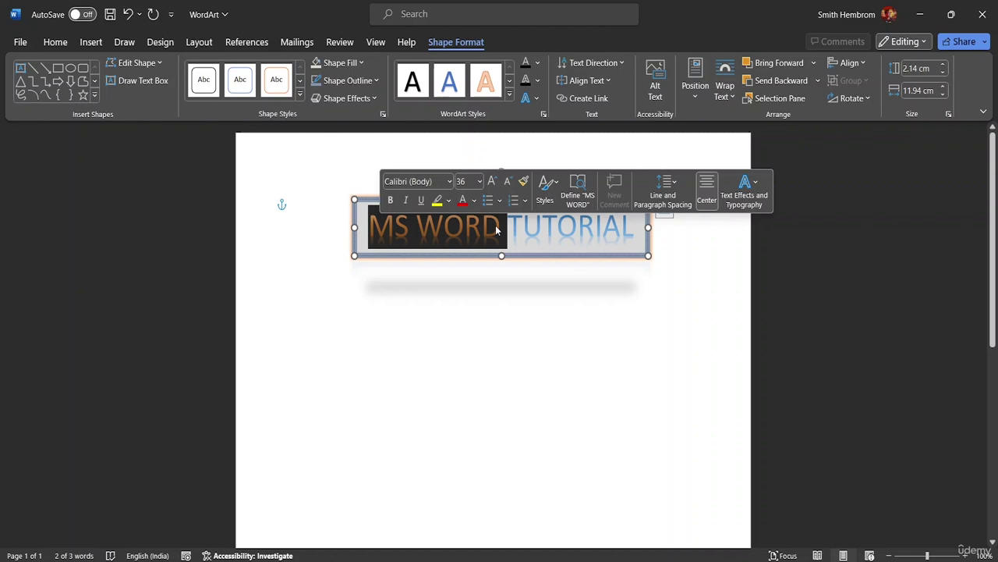
type("W")
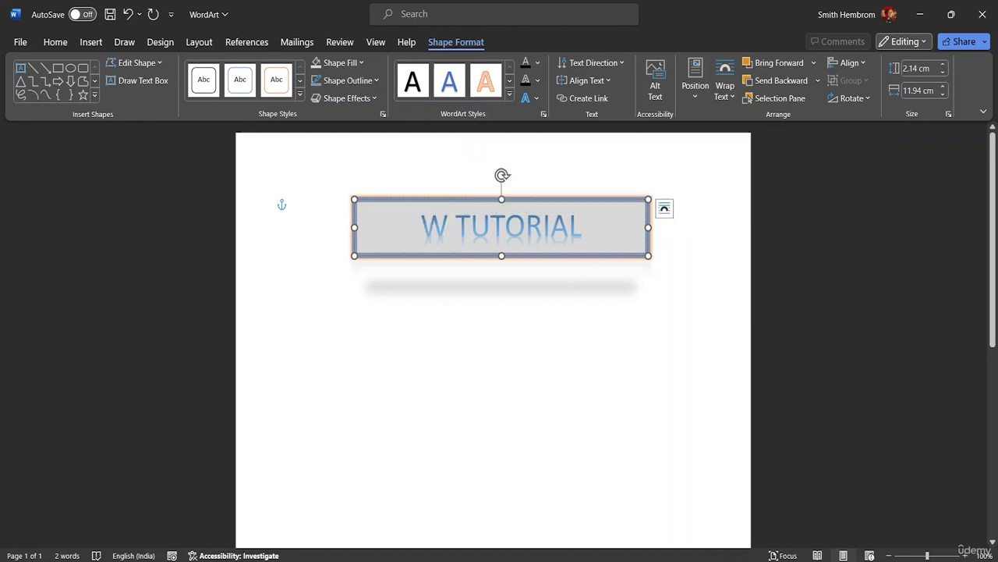
type("ORD")
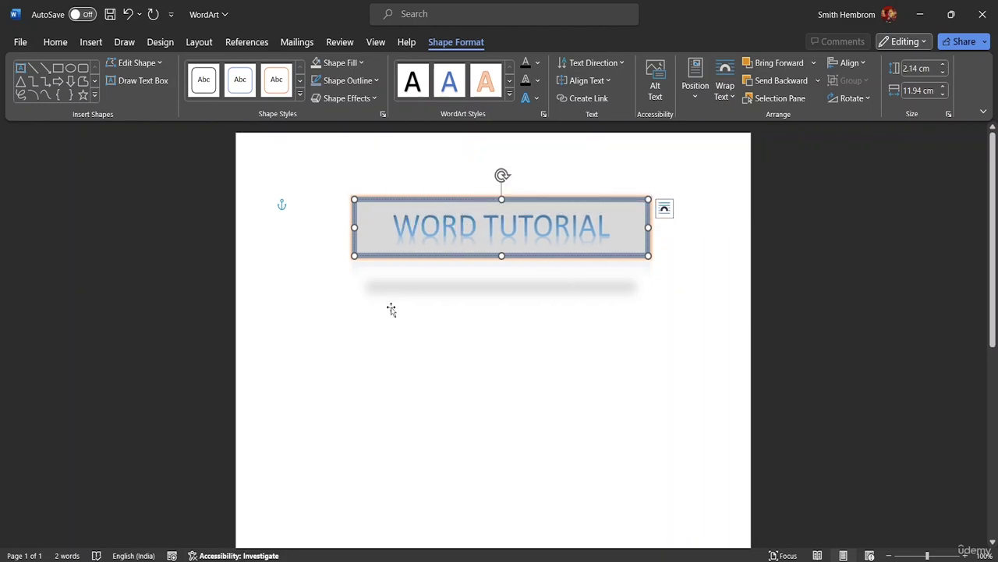
key("Escape")
left_click(691, 259)
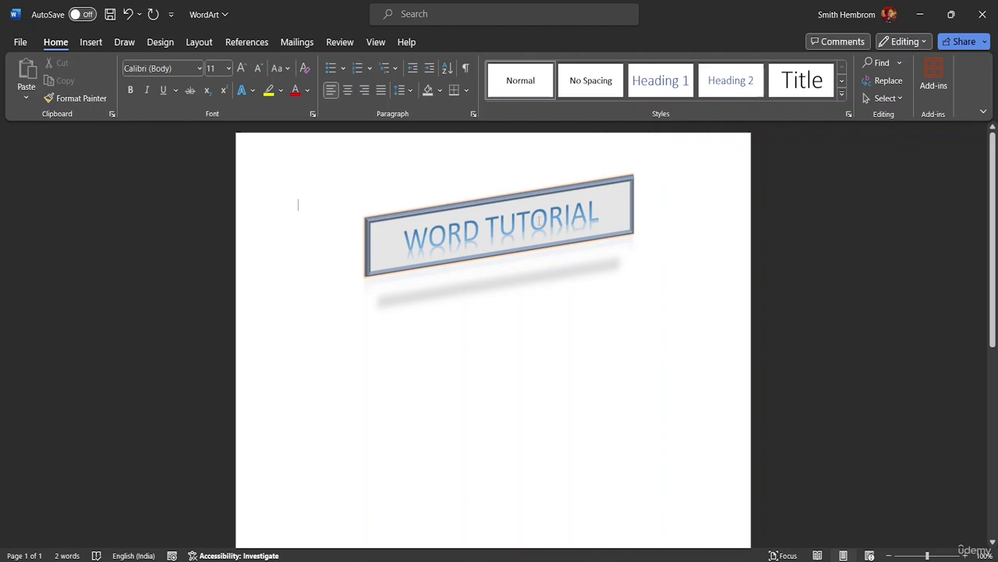
left_click(609, 222)
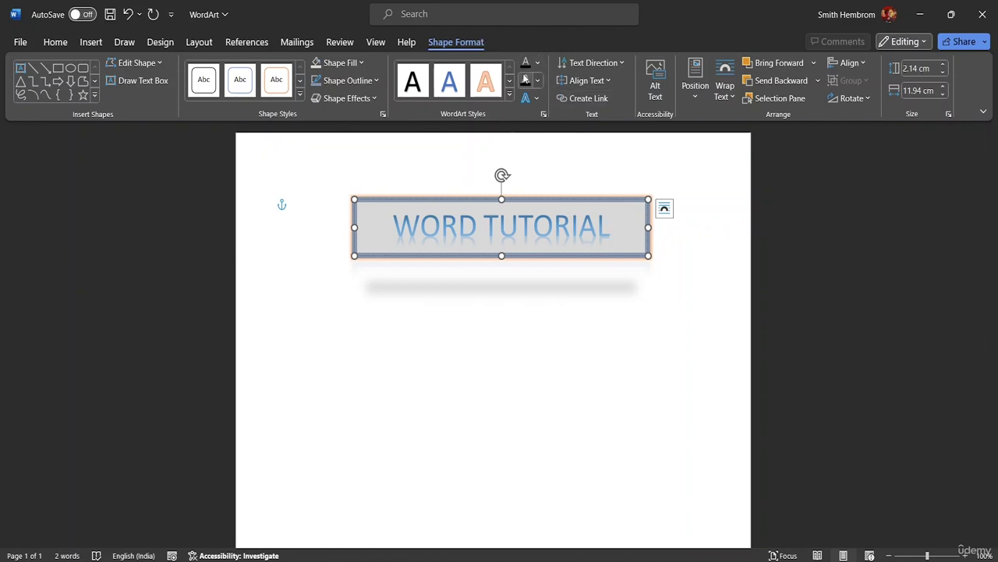
left_click(509, 93)
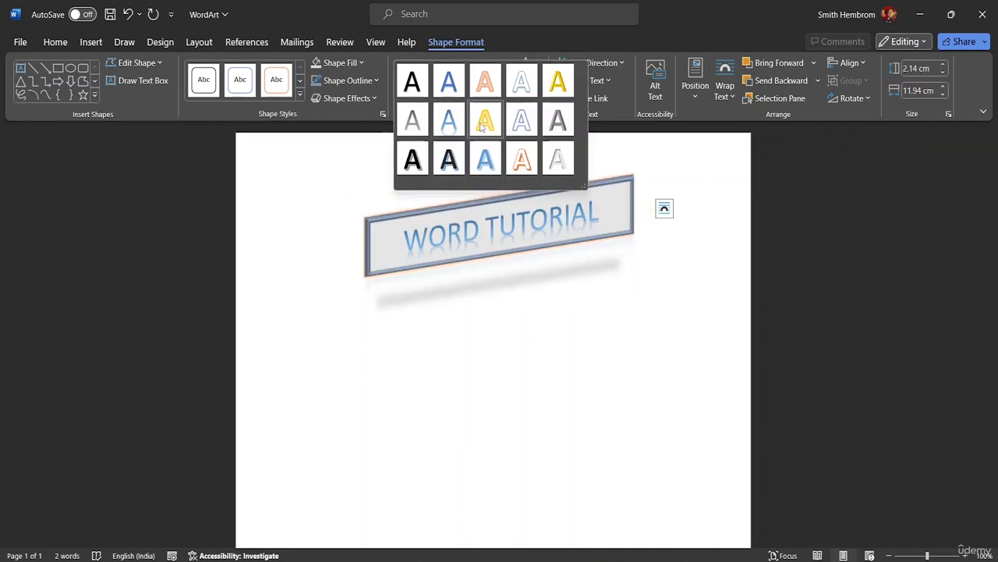
key("Escape")
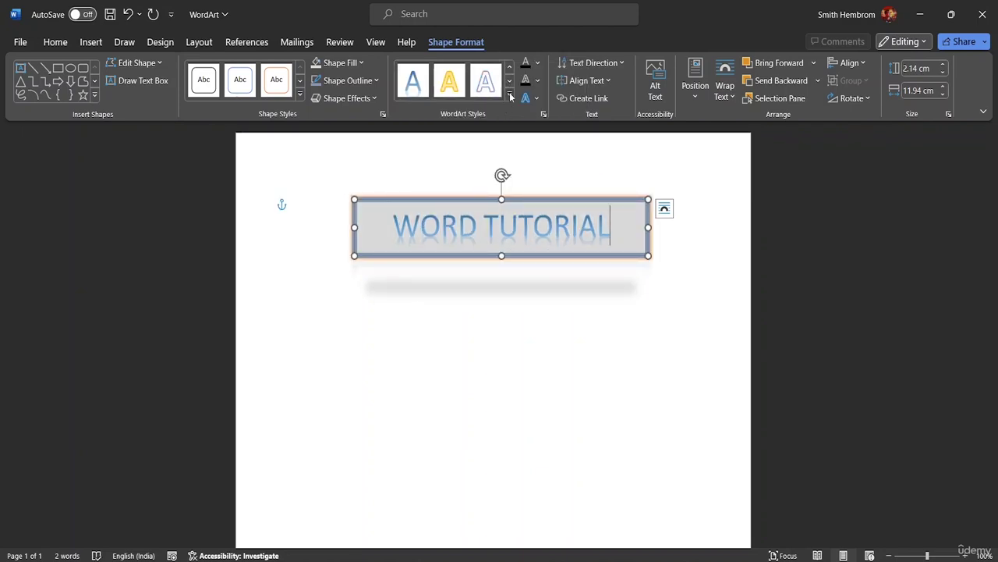
left_click(510, 93)
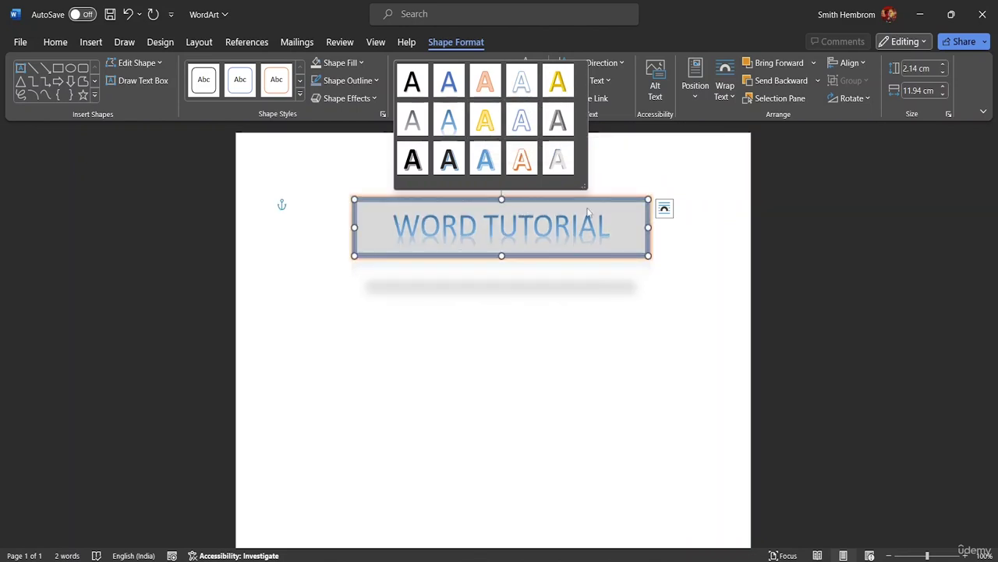
left_click(612, 228)
Step: Apply the WordArt style with light orange letters and an orange outline to the whole "WORD TUTORIAL" text
left_click_drag(613, 228, 372, 204)
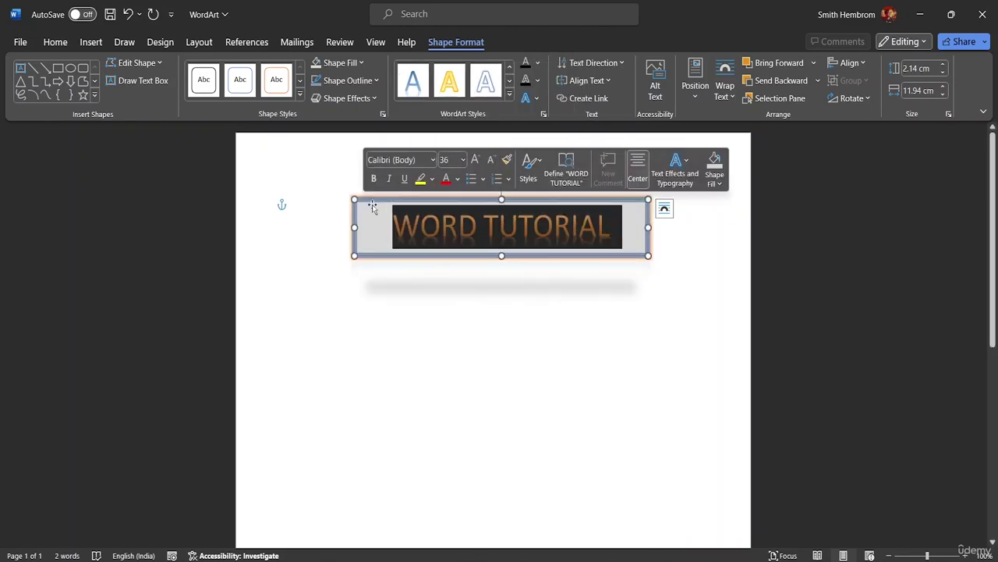
left_click(510, 81)
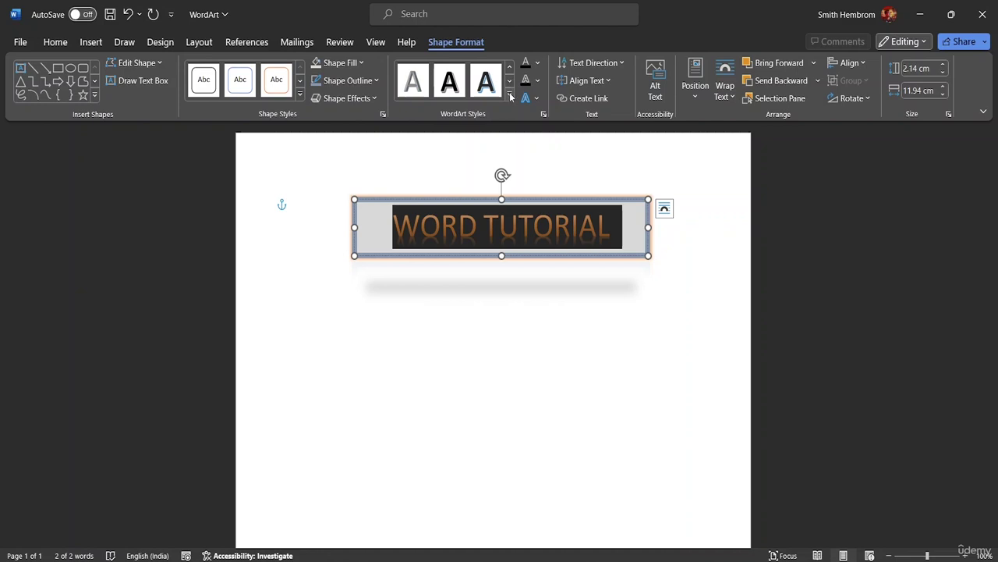
left_click(511, 92)
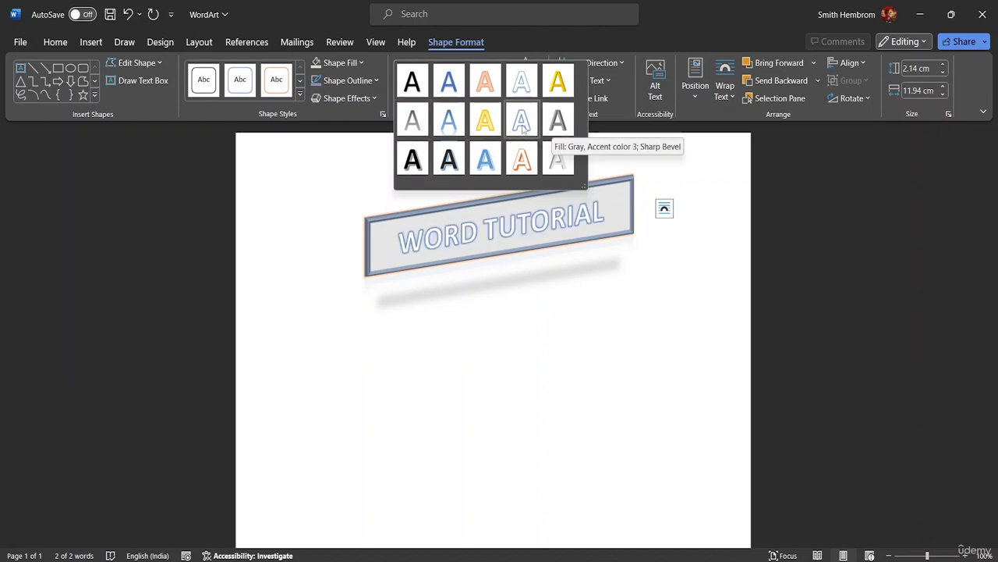
left_click(491, 84)
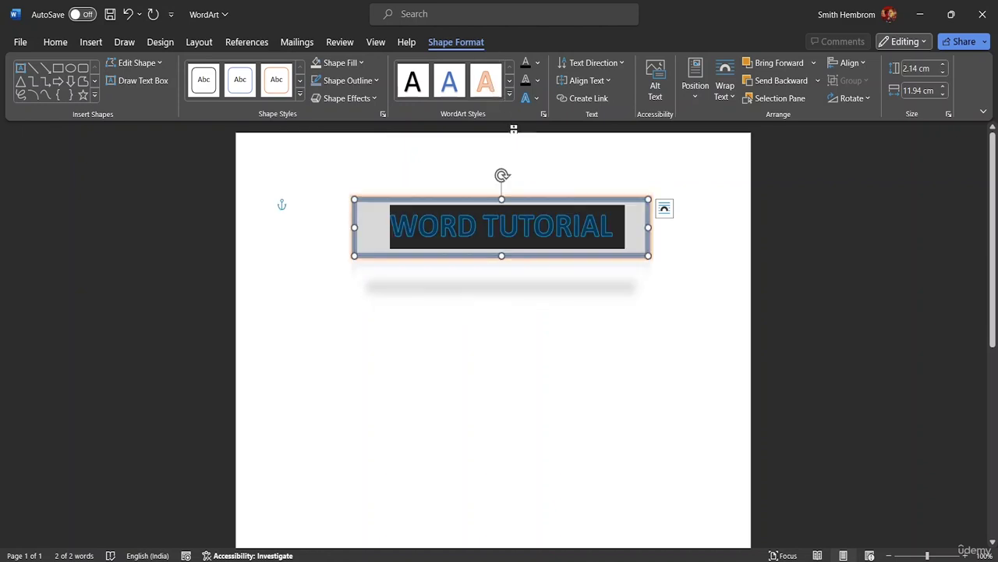
Step: Try a darker blue theme colour as the title's text fill and replace it with no fill
left_click(538, 62)
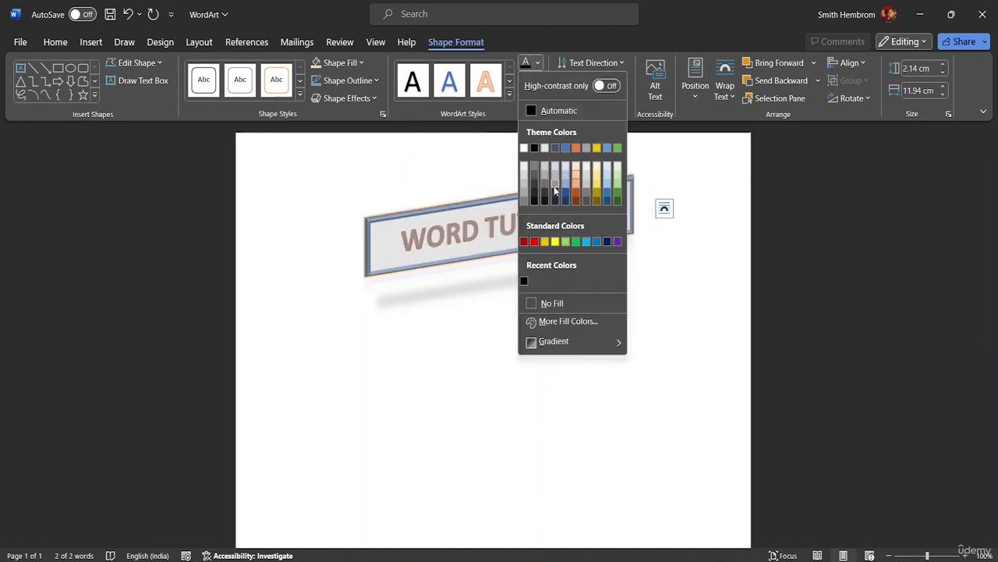
left_click(608, 196)
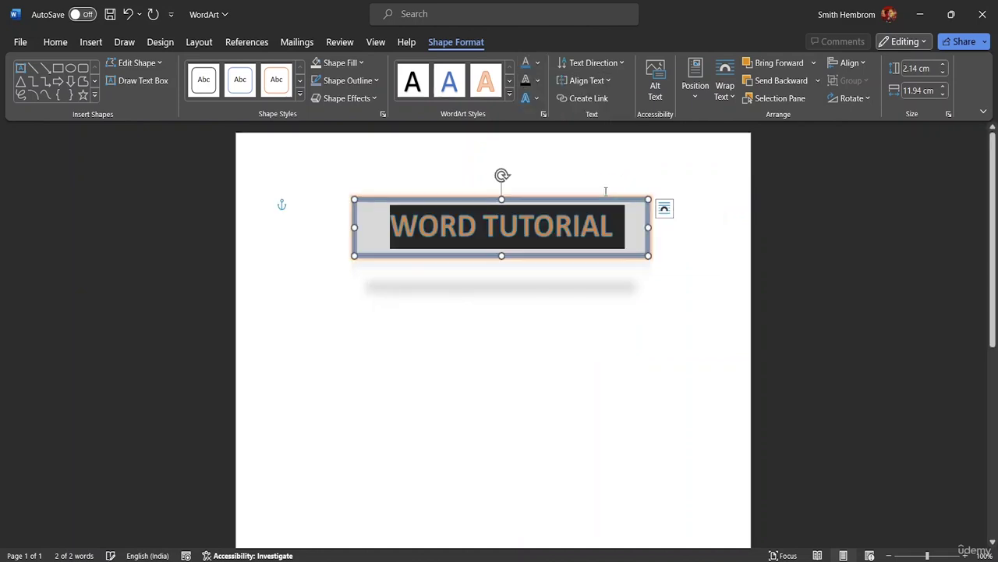
left_click(537, 66)
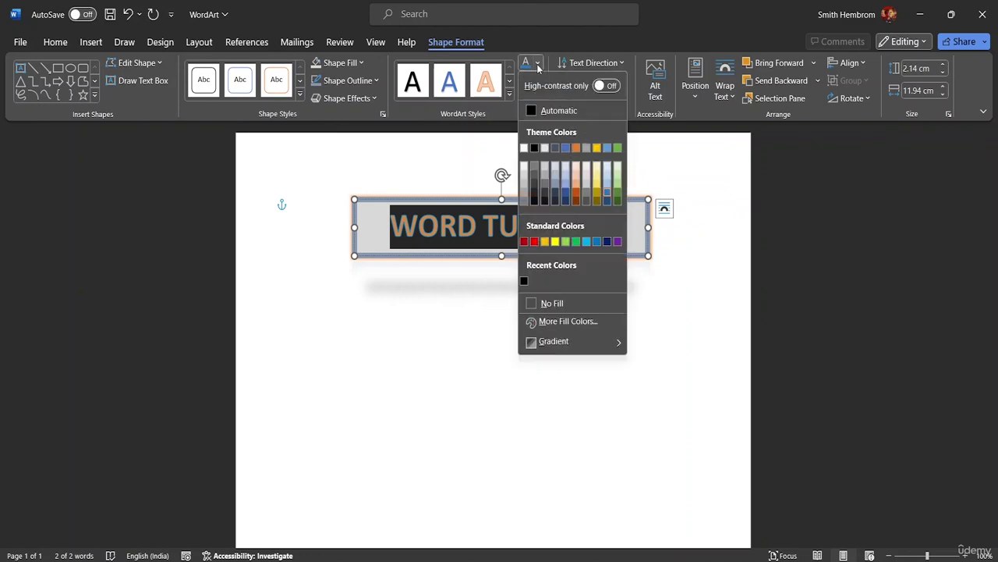
left_click(558, 304)
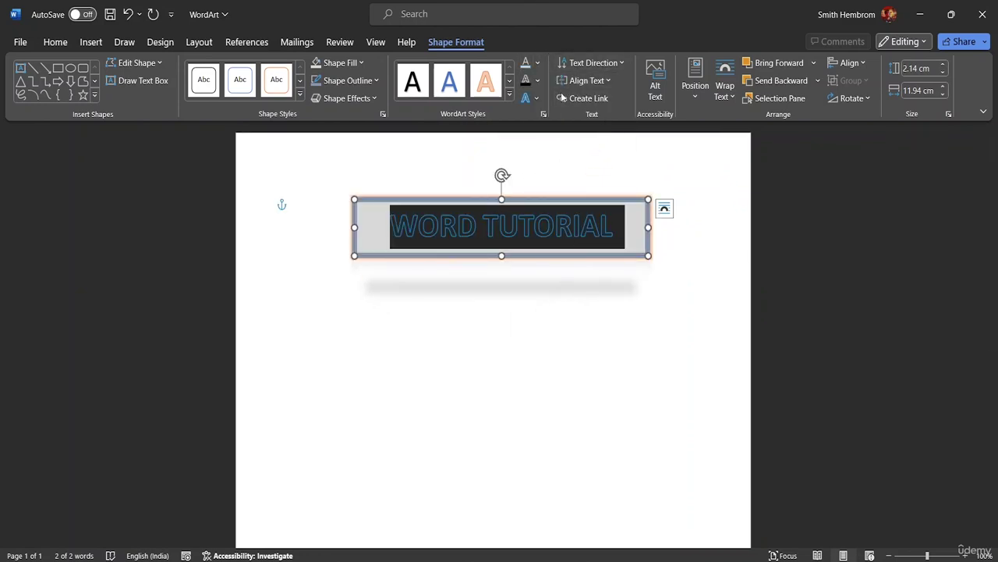
Step: Change the title's text fill to a gradient fill using the detailed gradient settings
left_click(539, 65)
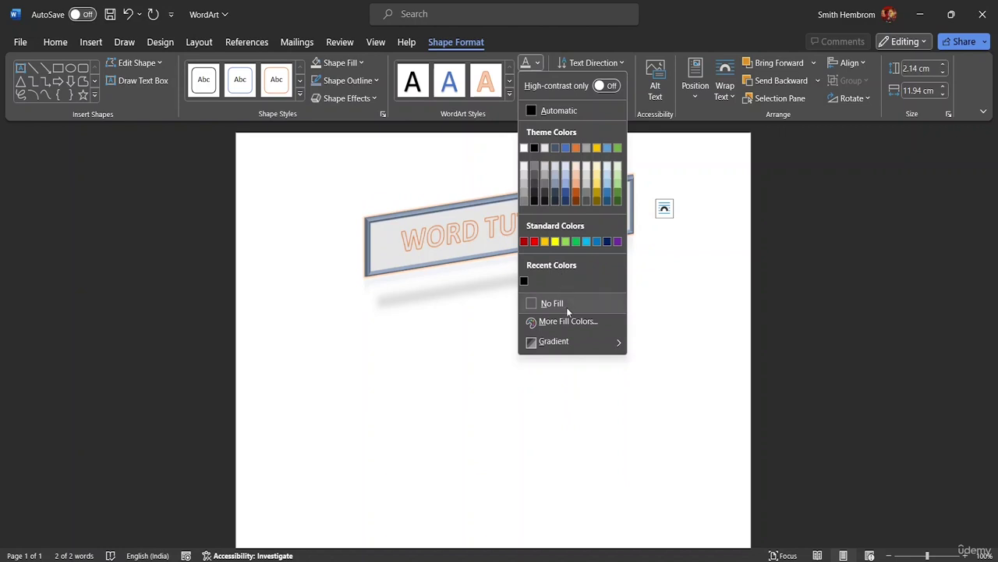
mouse_move(550, 344)
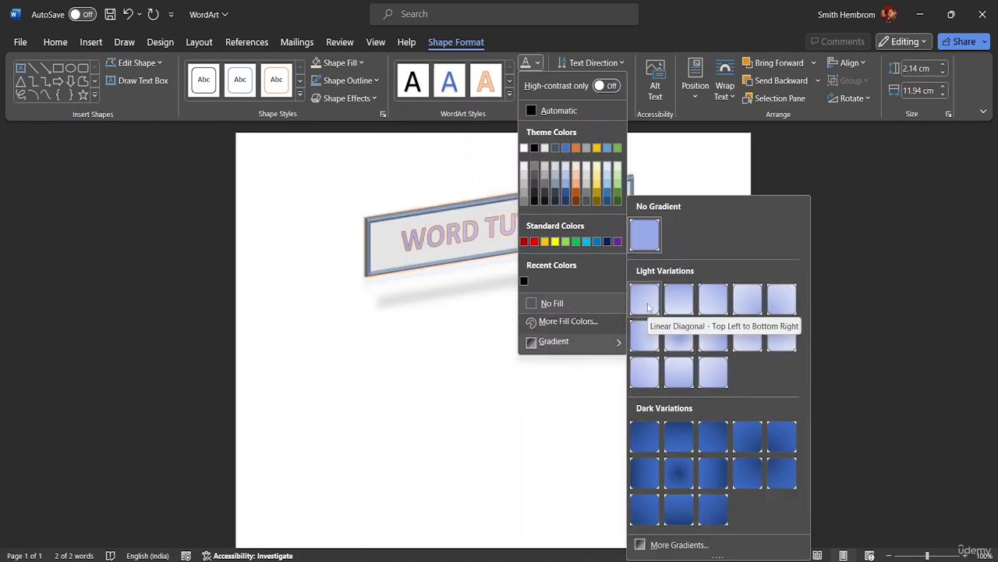
left_click(653, 547)
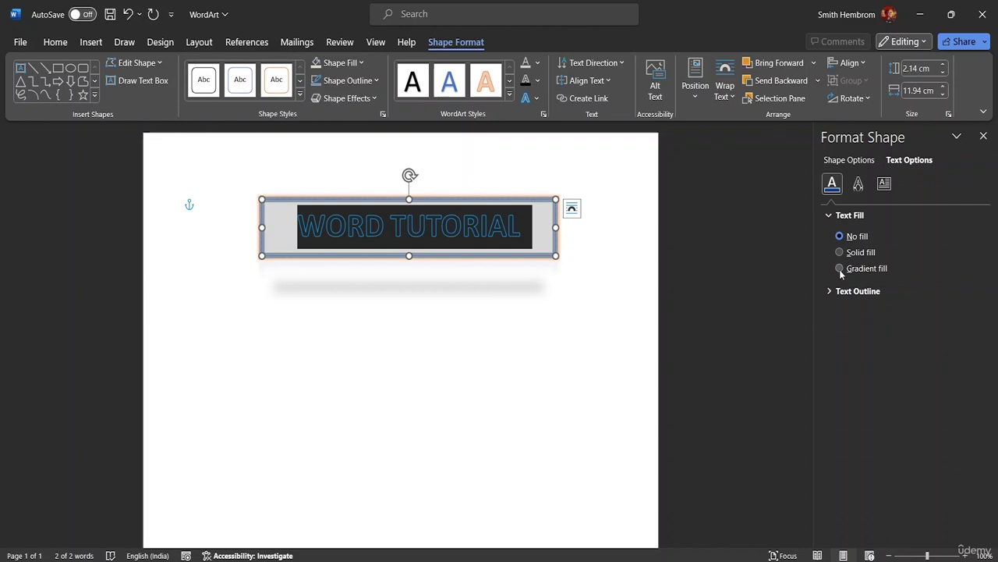
left_click(840, 270)
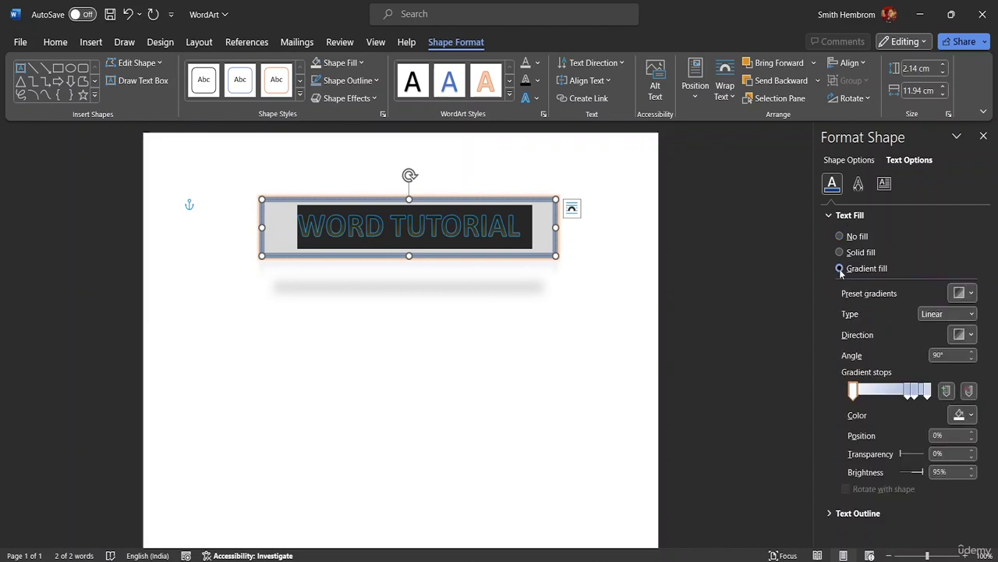
Step: Spread the two middle gradient stops apart, placing the third at 69%, and colour it the 25% darker theme blue
mouse_move(908, 392)
left_mouse_down()
mouse_move(880, 397)
mouse_move(906, 399)
left_mouse_up()
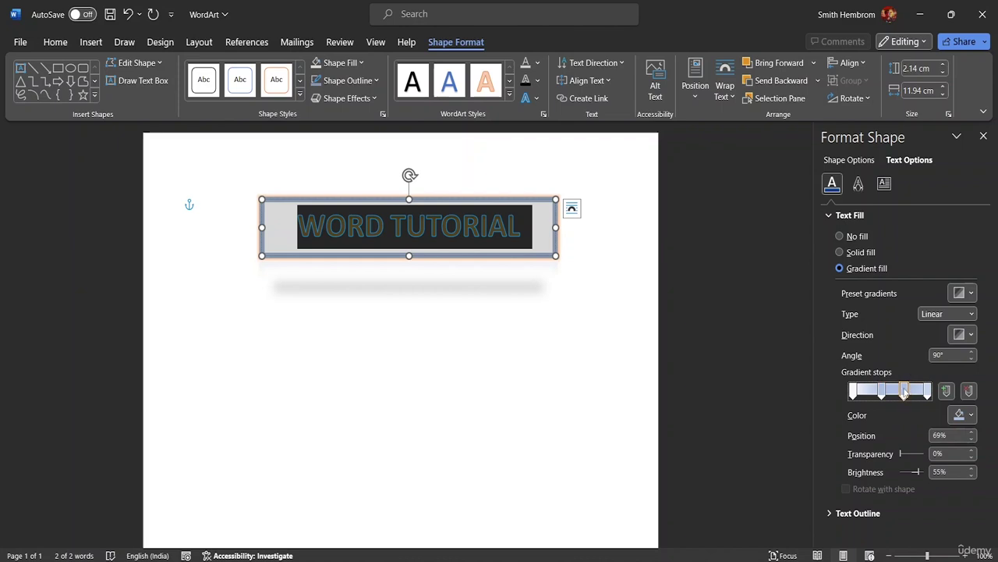
left_click(967, 415)
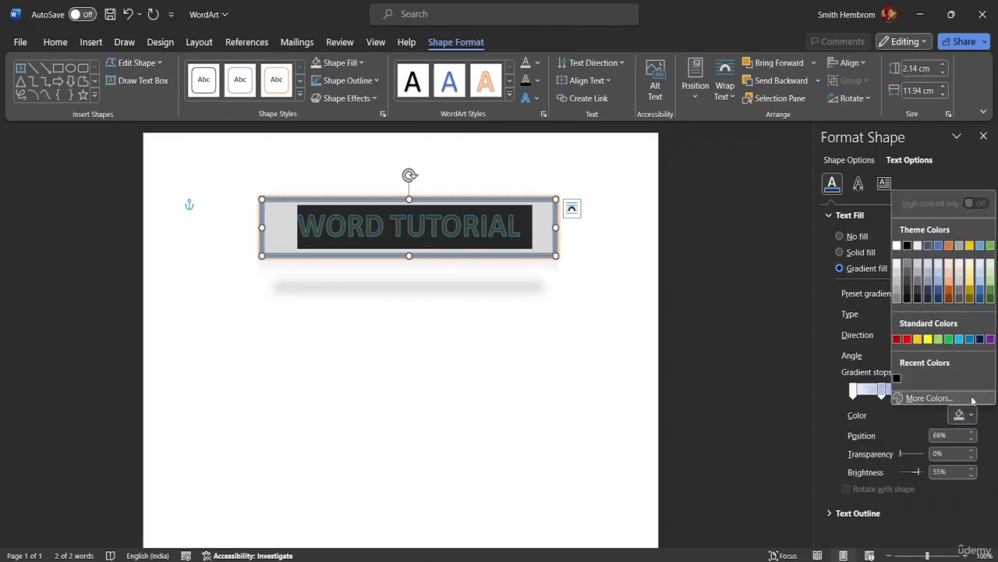
left_click(939, 293)
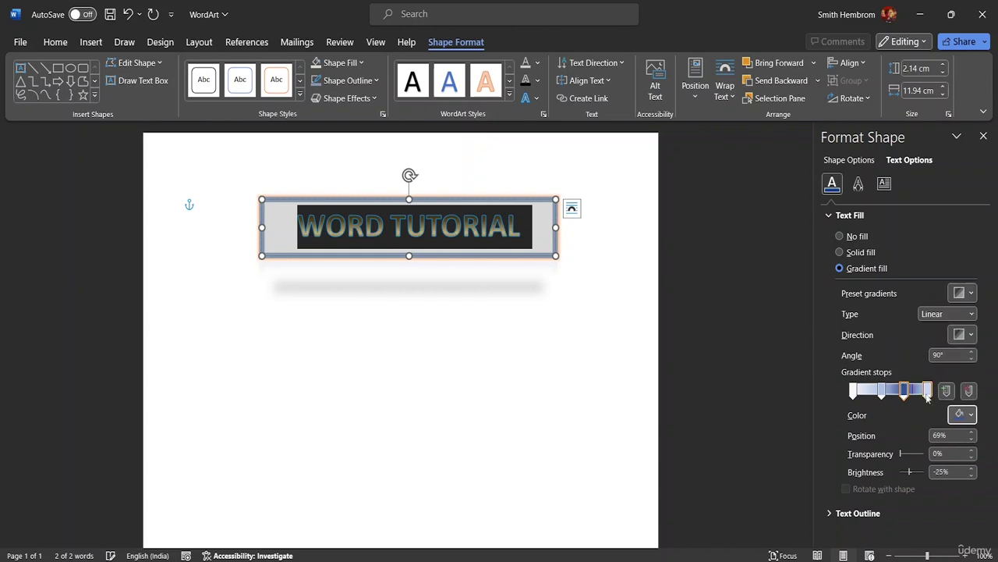
Step: Colour the gradient stop at 100% the 40% lighter theme blue and deselect the WordArt box
left_click(928, 393)
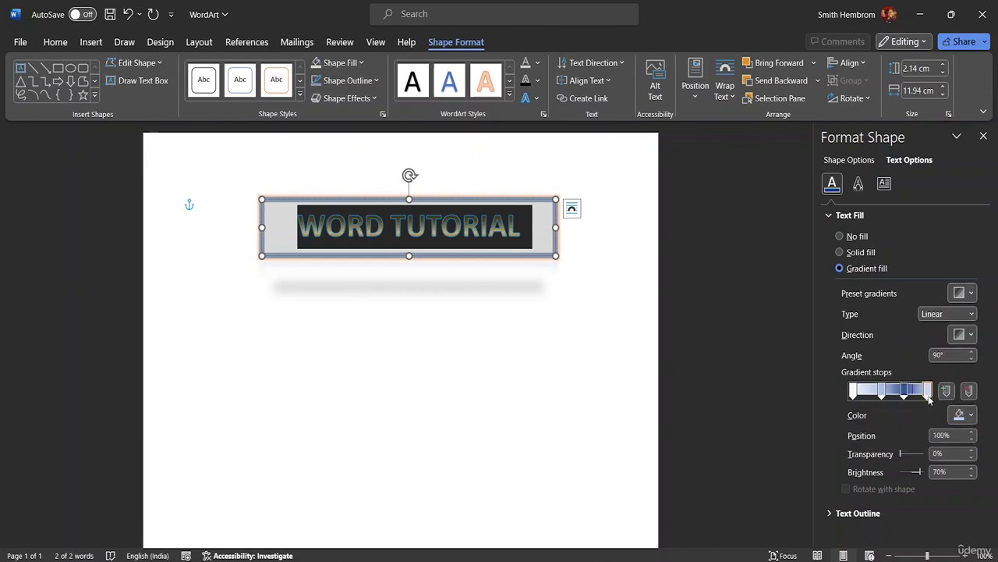
left_click(969, 416)
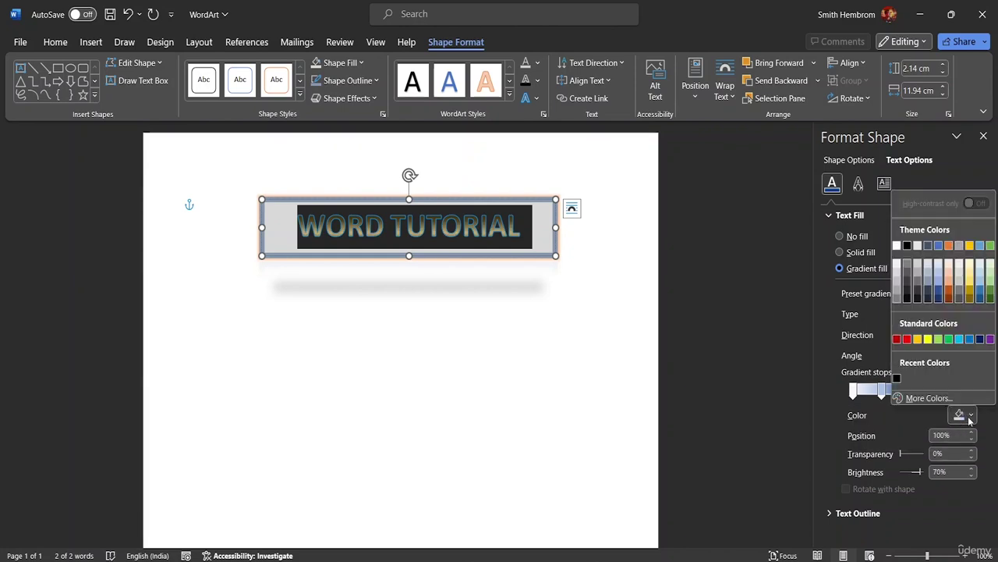
left_click(940, 291)
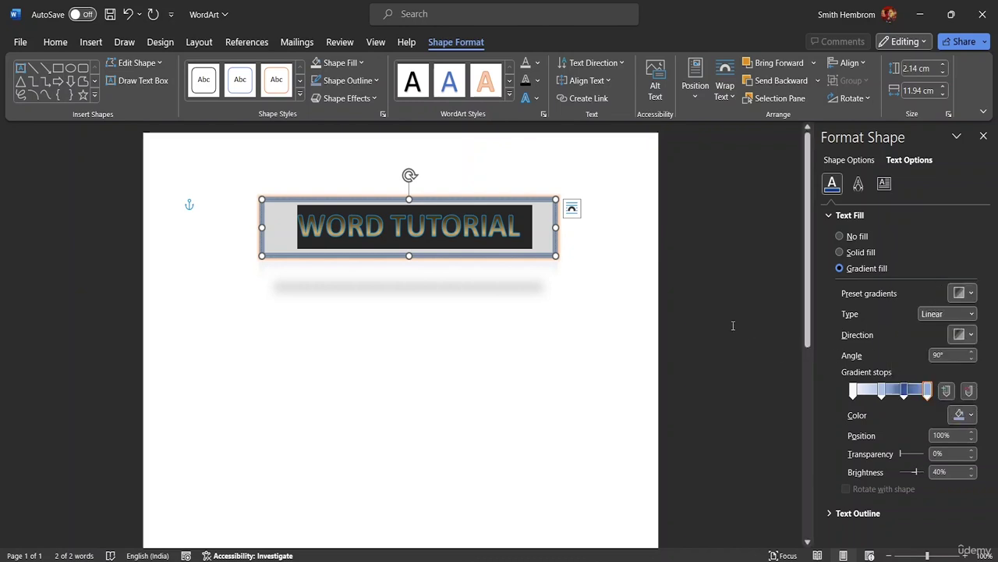
key("Escape")
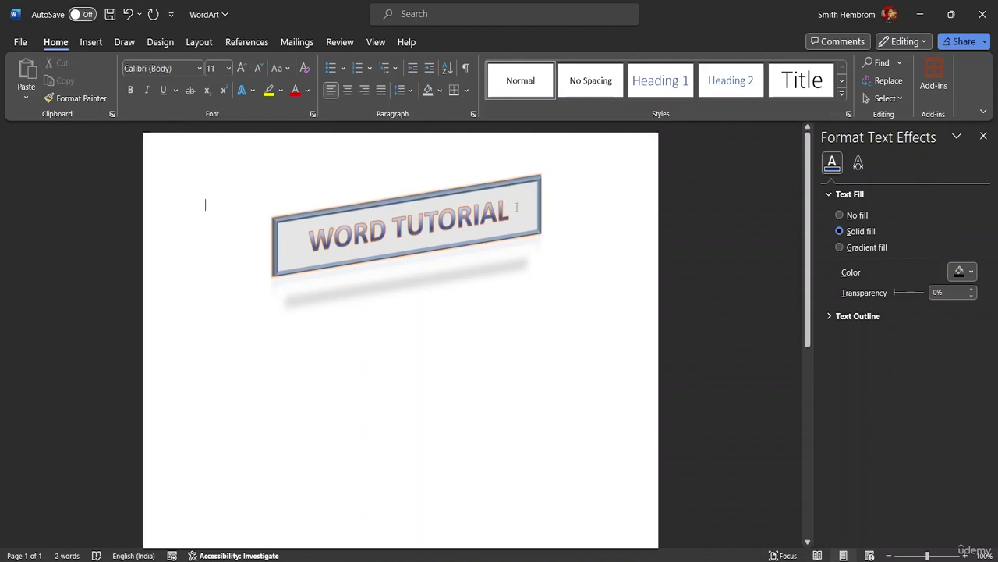
Step: Set the "WORD TUTORIAL" title's text outline weight to 2¼ pt
left_click_drag(517, 207, 296, 226)
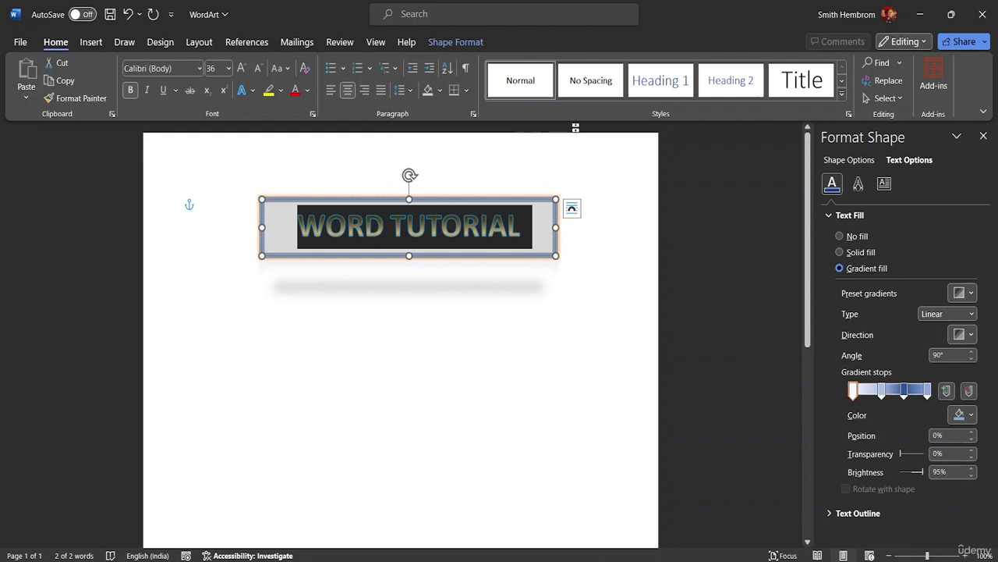
left_click(554, 225)
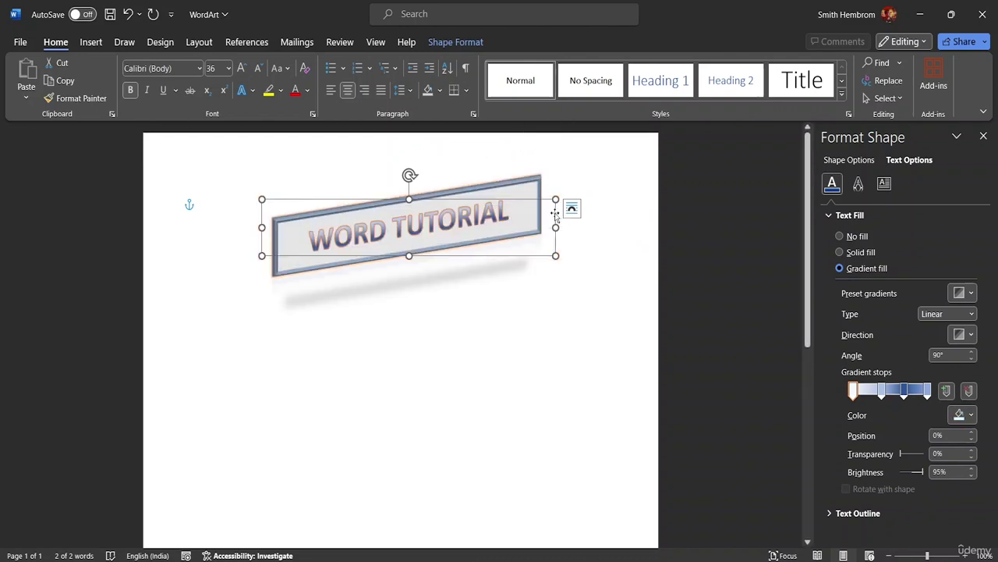
left_click(448, 43)
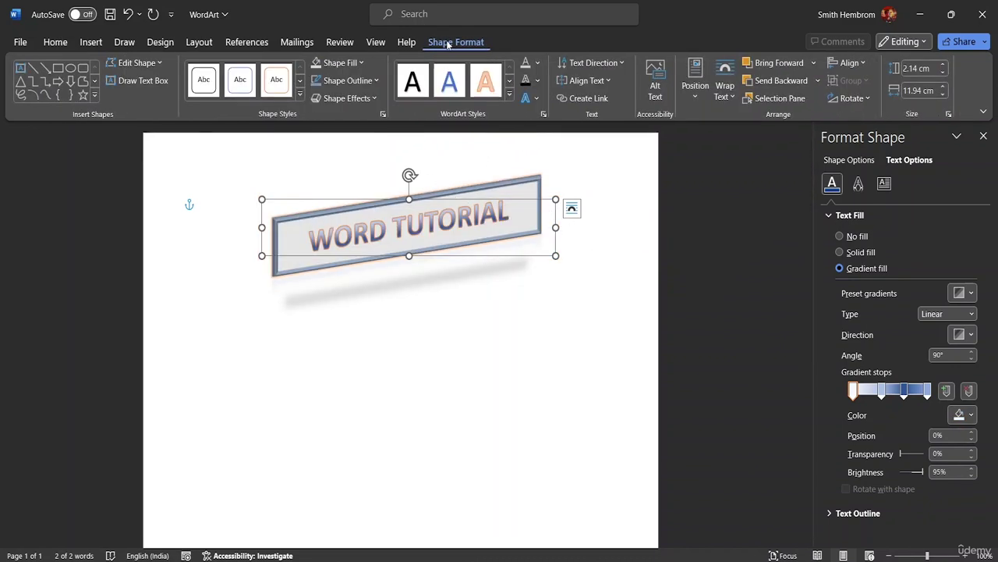
left_click(537, 81)
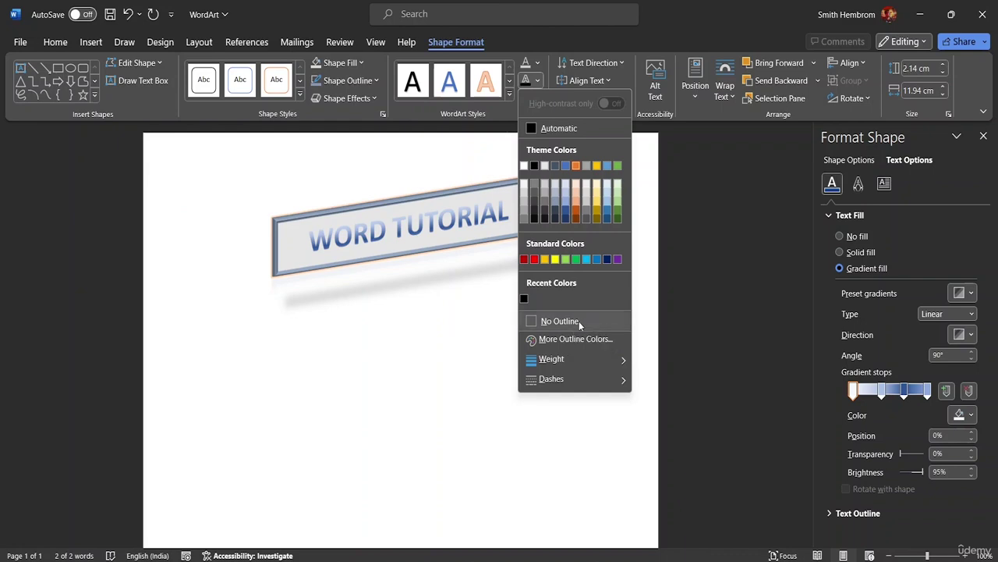
mouse_move(572, 361)
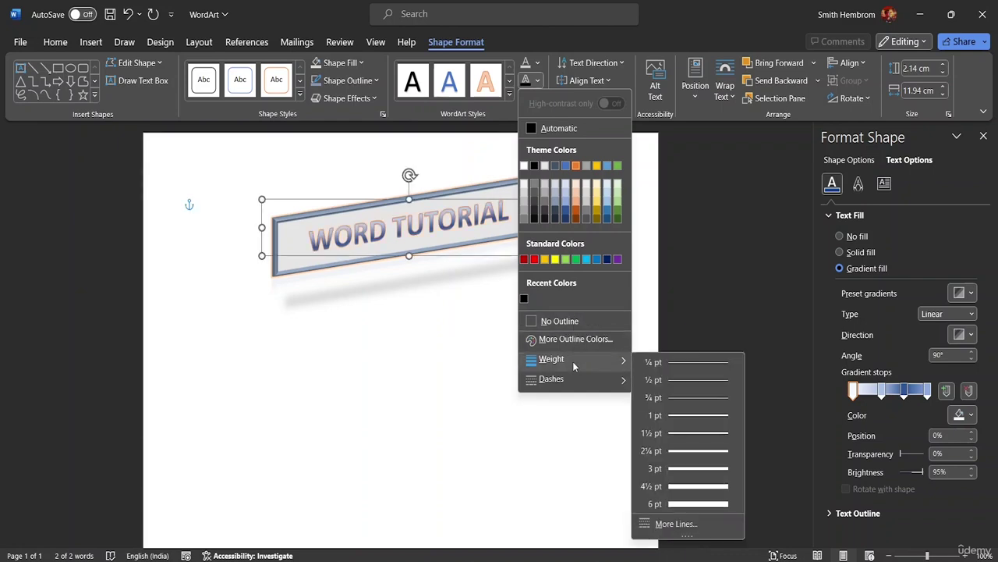
left_click(669, 453)
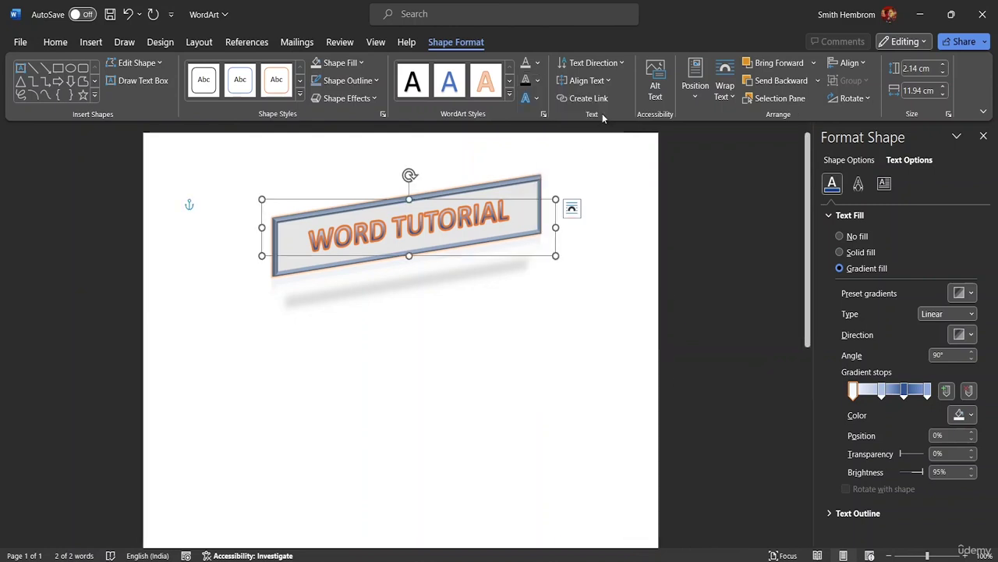
Step: Try a dark grey theme colour for the title's text outline and look through the outline dash styles
left_click(536, 81)
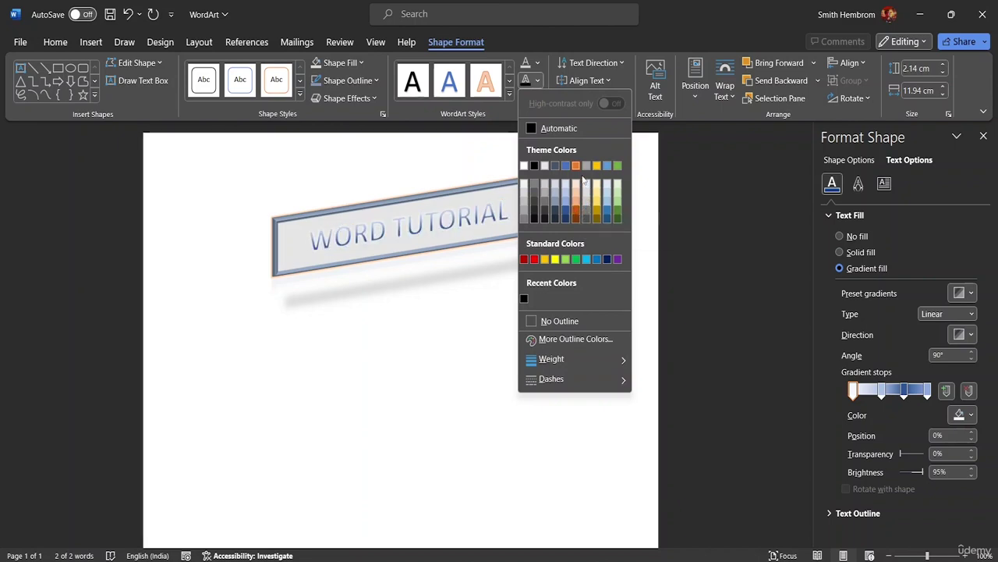
left_click(542, 211)
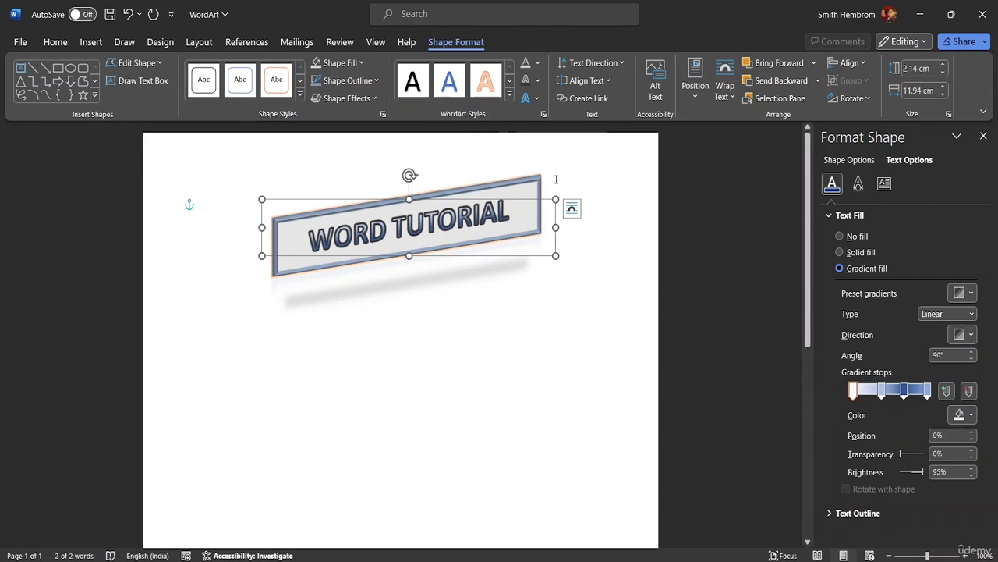
left_click(536, 81)
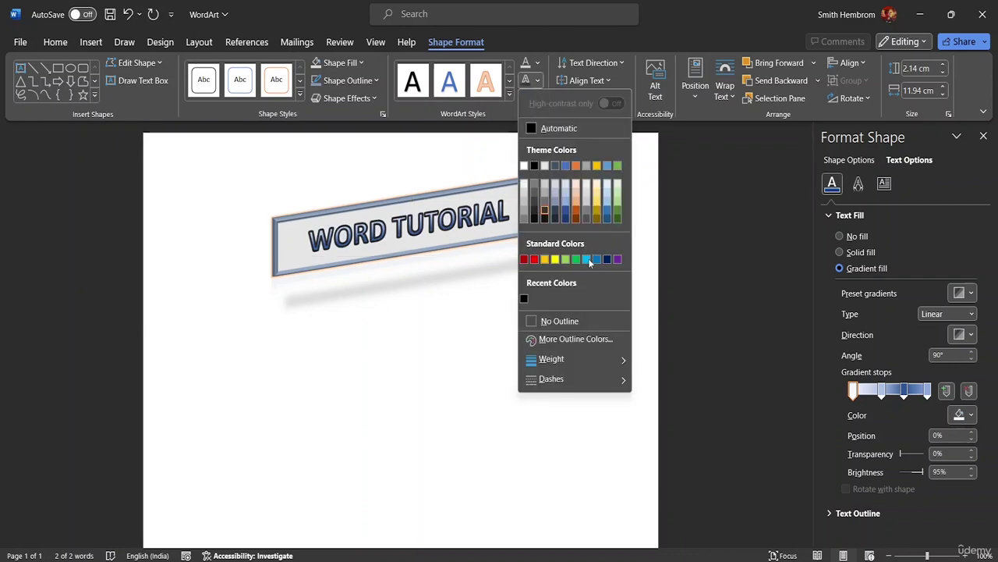
mouse_move(599, 385)
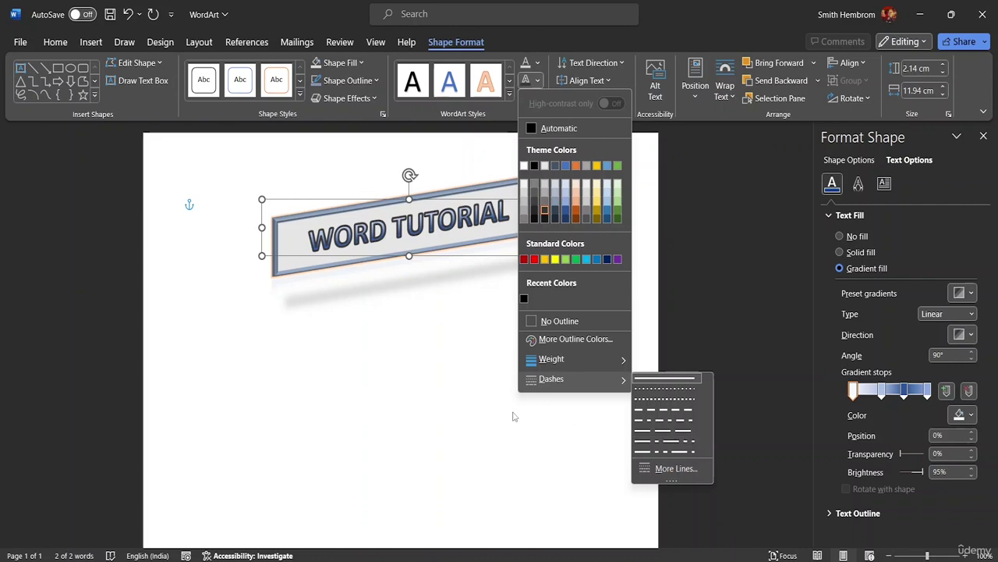
left_click(503, 390)
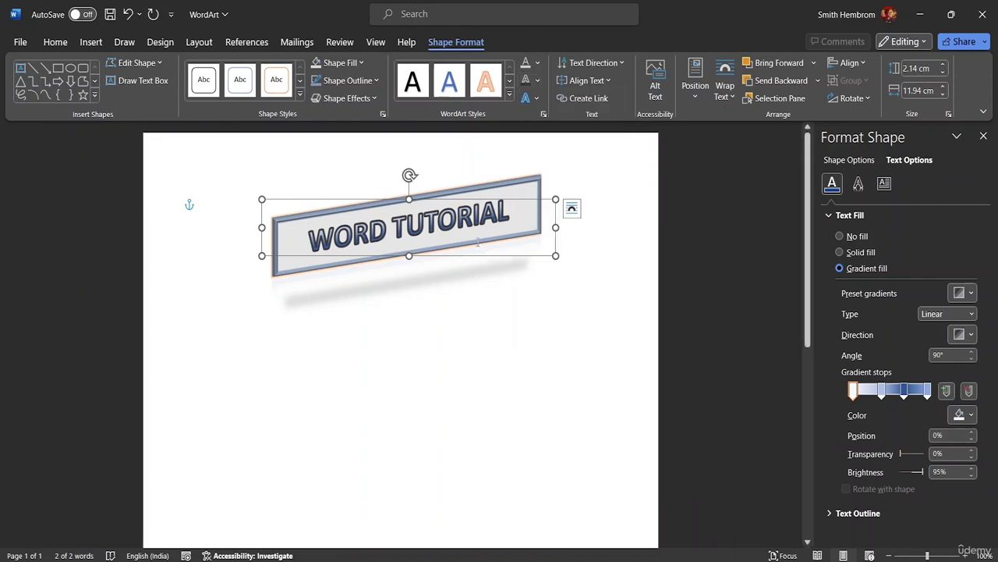
Step: Change the title's text outline to the custom dark blue-violet colour #260B69
left_click(537, 80)
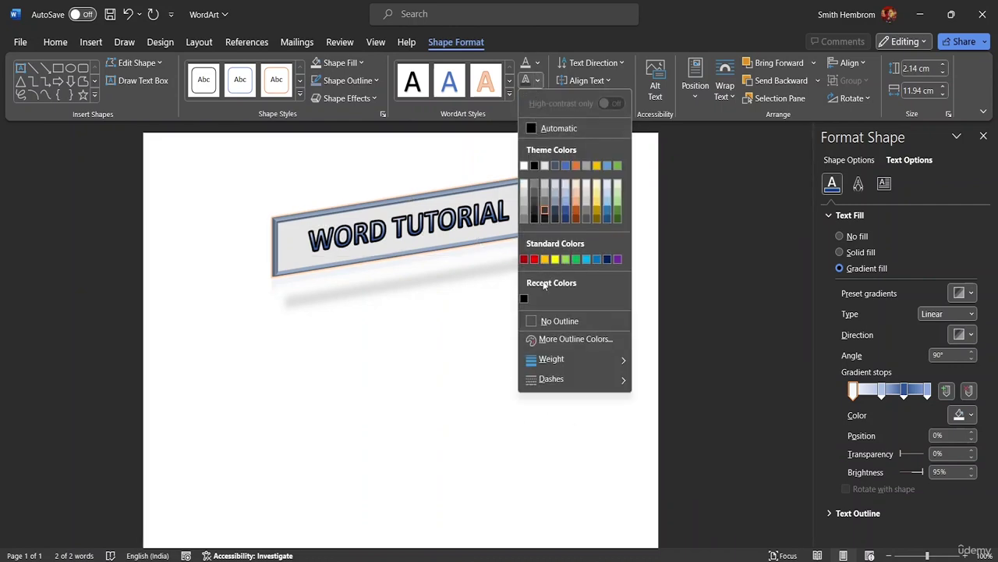
left_click(547, 344)
mouse_move(488, 235)
left_mouse_down()
mouse_move(463, 237)
mouse_move(475, 227)
left_mouse_up()
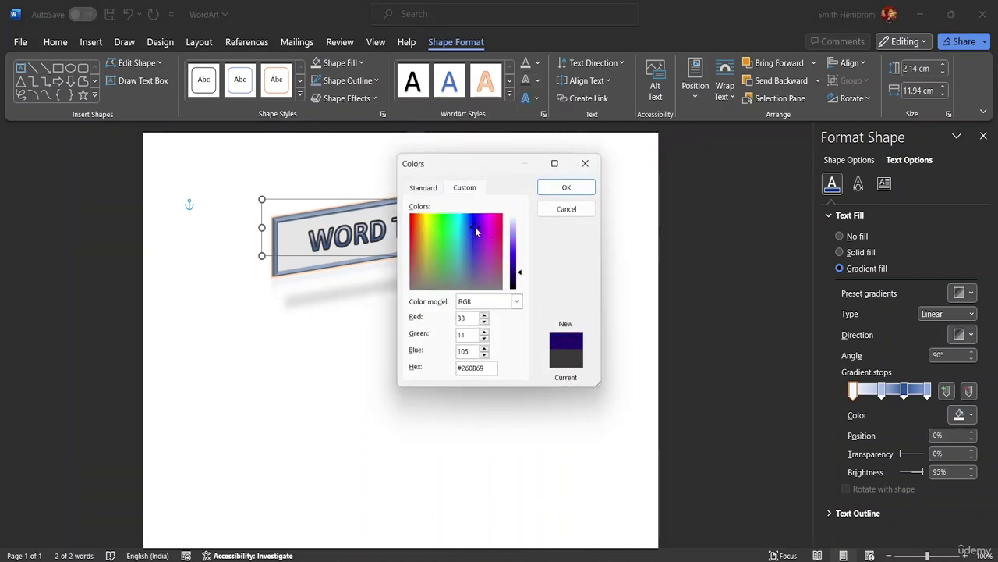
left_click(570, 189)
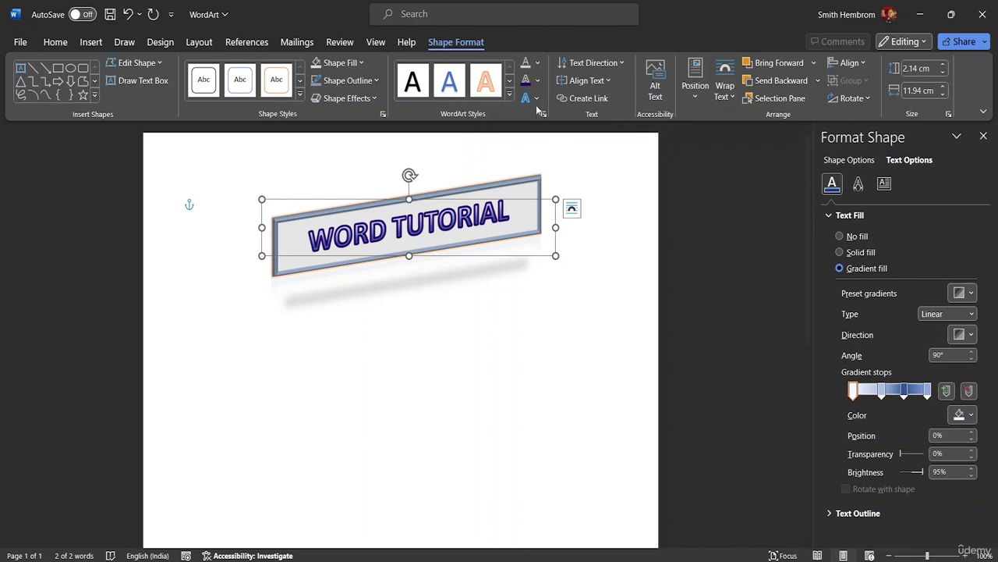
Step: Preview the outer and inner shadow presets on the title text and deselect the WordArt
left_click(514, 220)
left_click_drag(516, 223, 296, 226)
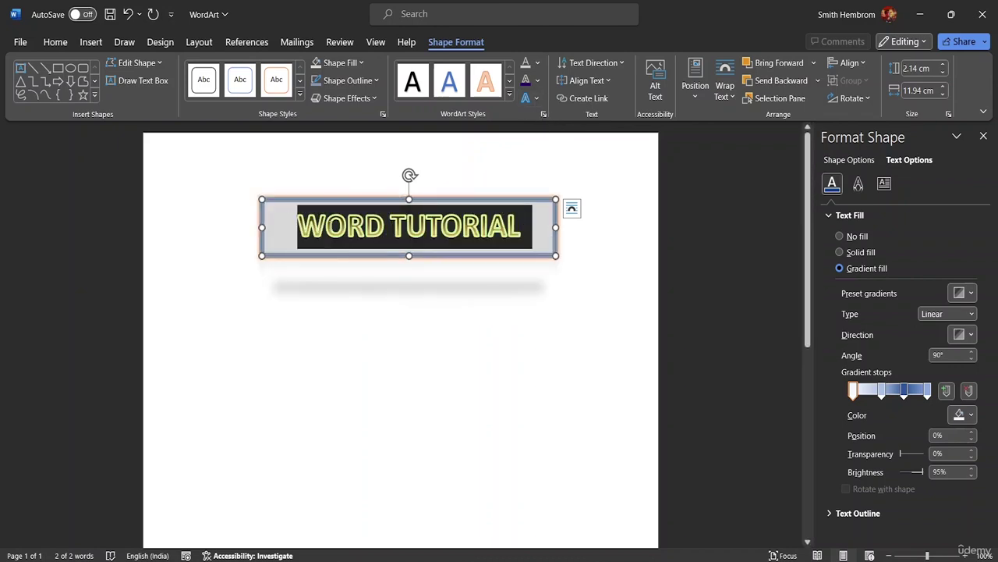
left_click(527, 98)
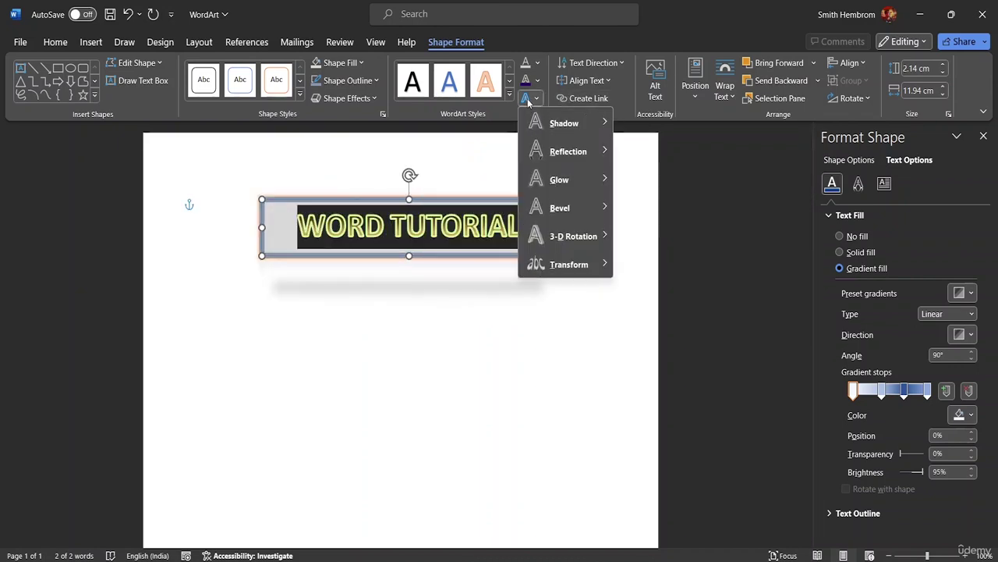
mouse_move(568, 128)
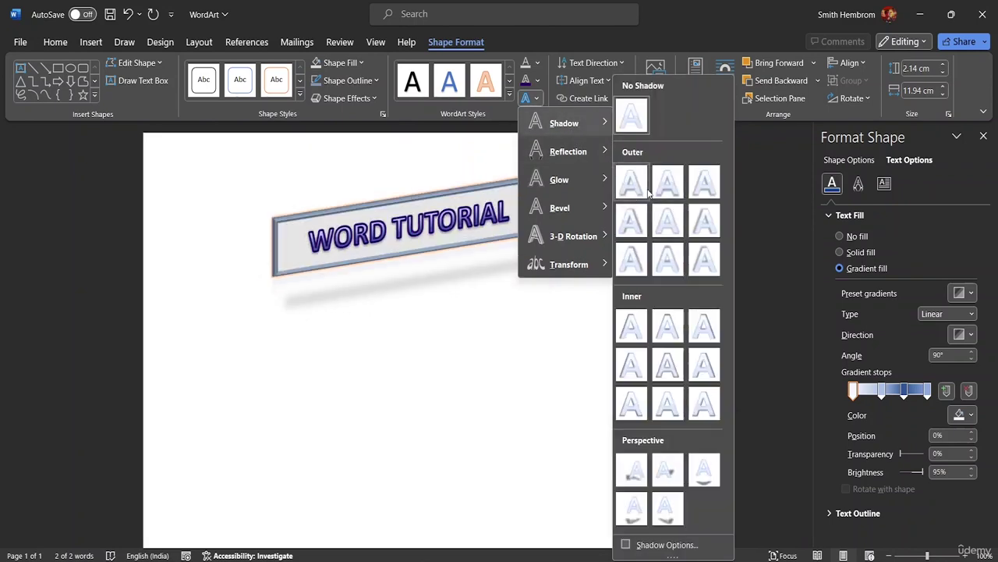
mouse_move(591, 125)
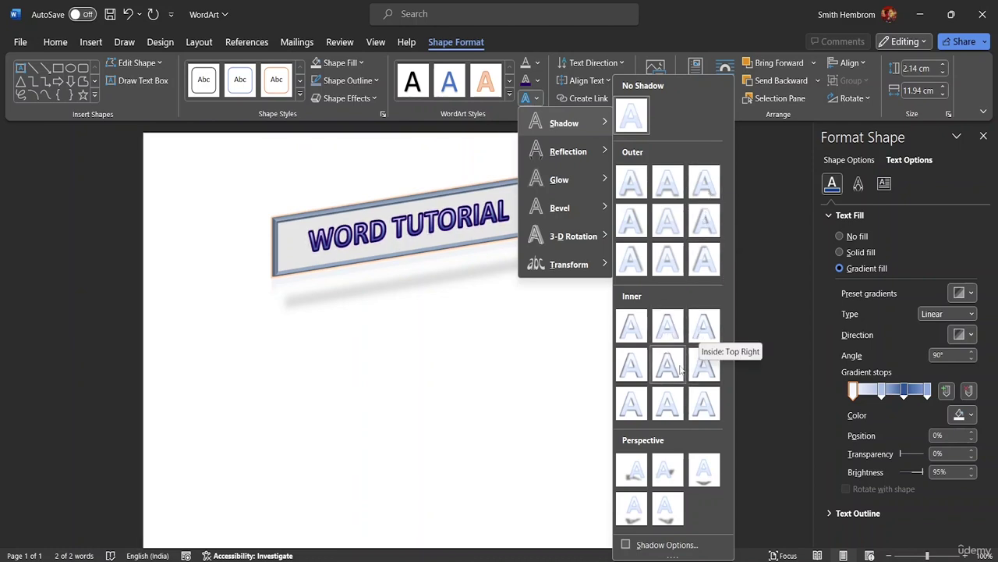
left_click(189, 200)
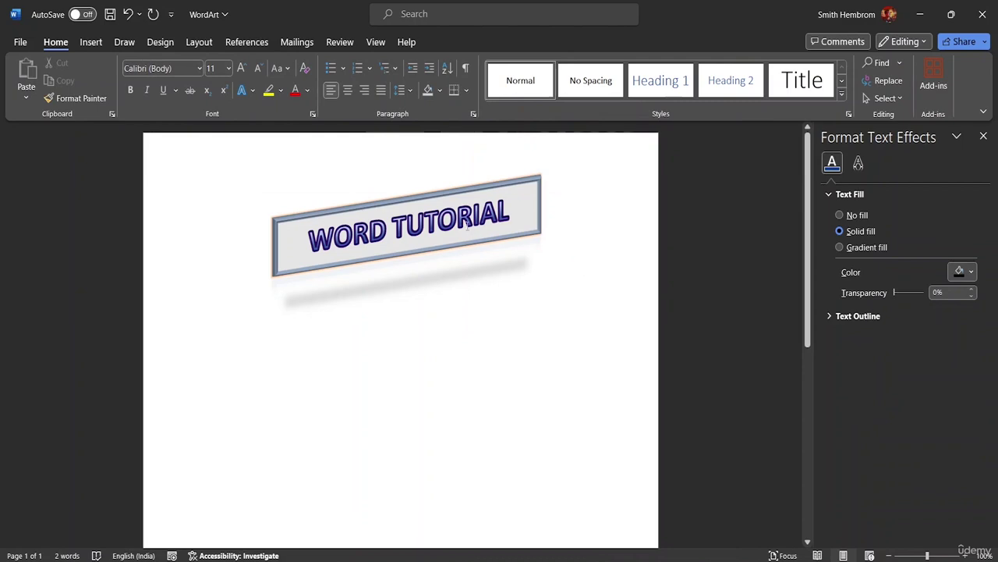
Step: Try the third parallel 3-D rotation preset on the title from the text effects
left_click(518, 212)
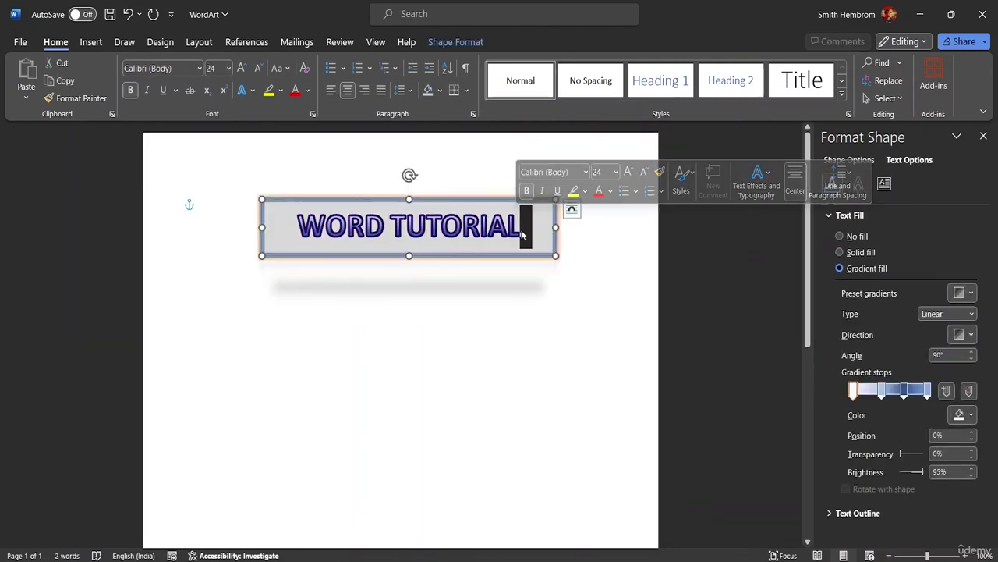
left_click_drag(526, 227, 260, 220)
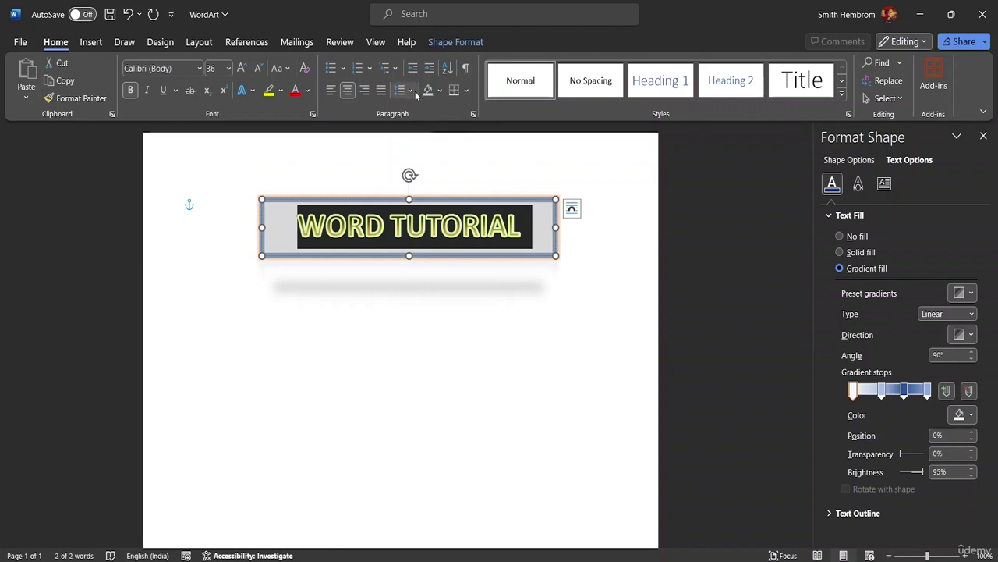
left_click(453, 42)
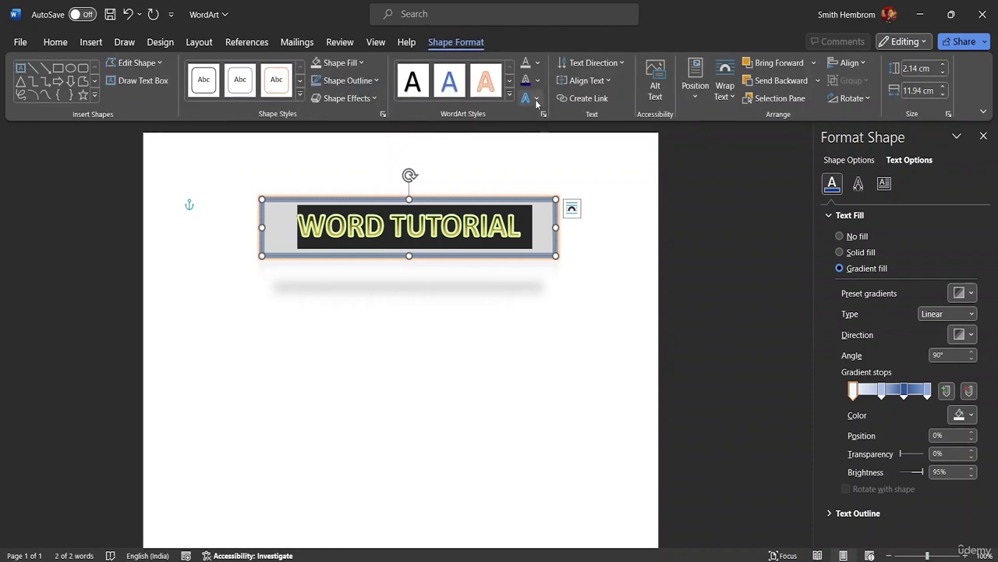
left_click(530, 99)
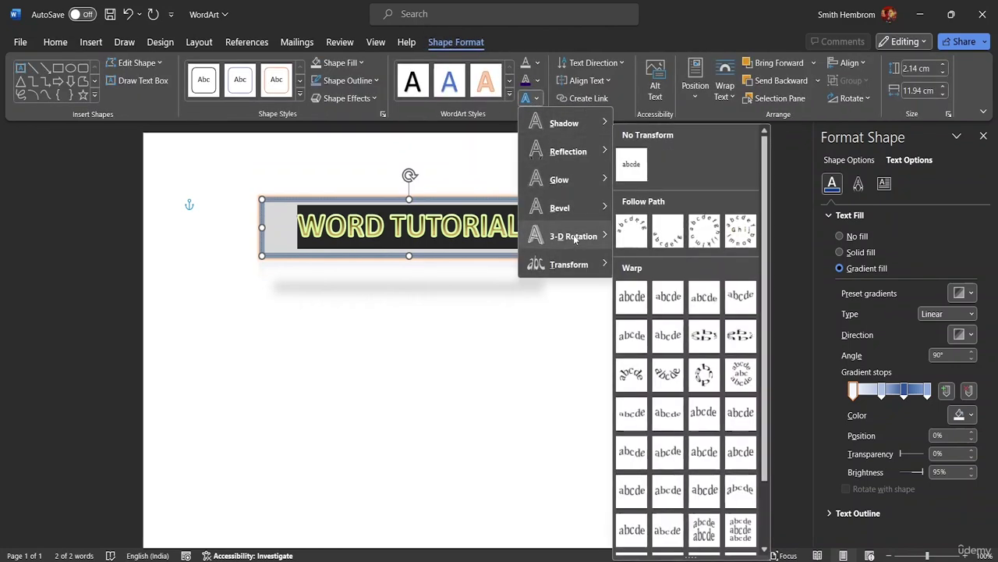
mouse_move(576, 239)
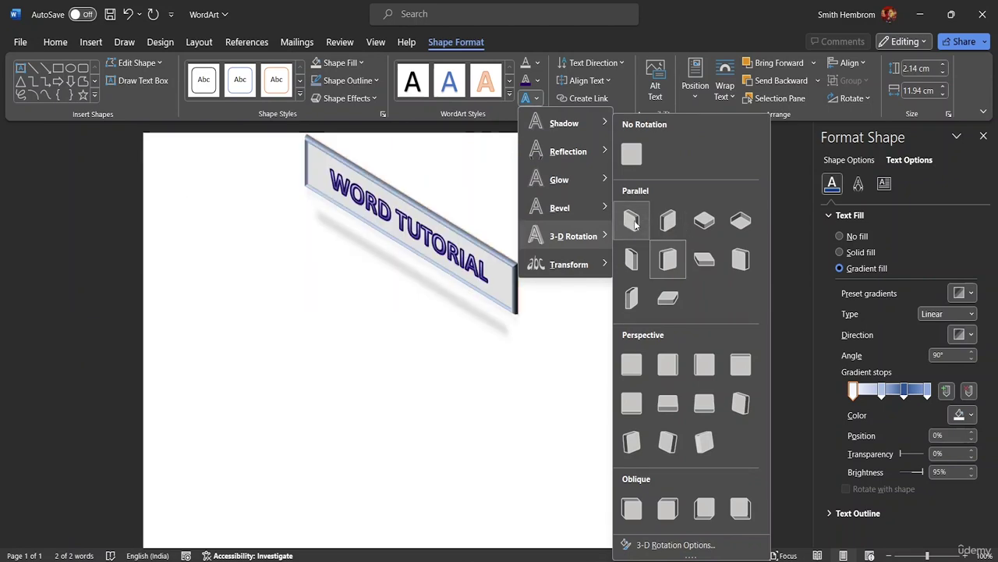
left_click(698, 225)
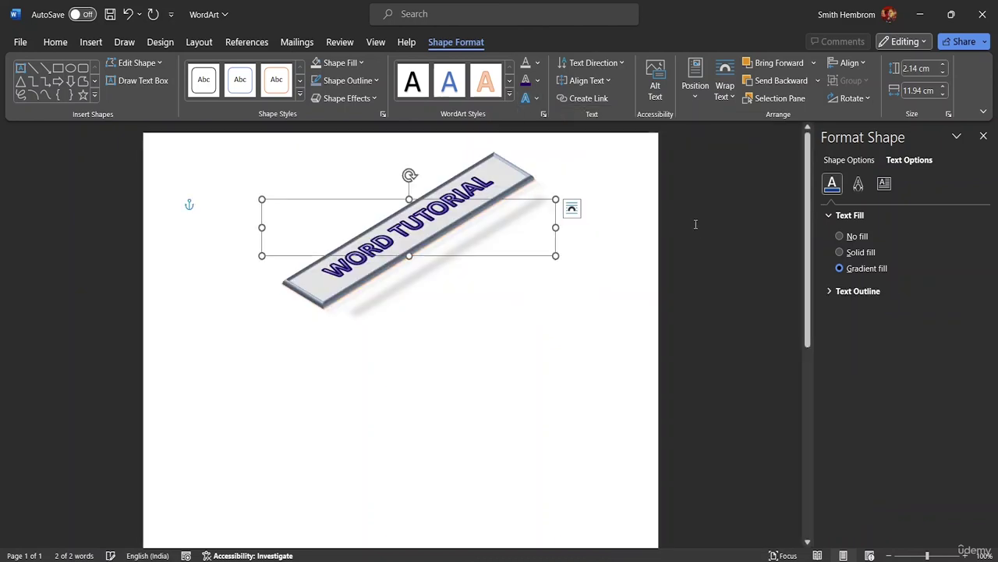
Step: Remove the title's 3-D rotation and apply the Stop warp transform to its text
left_click(529, 98)
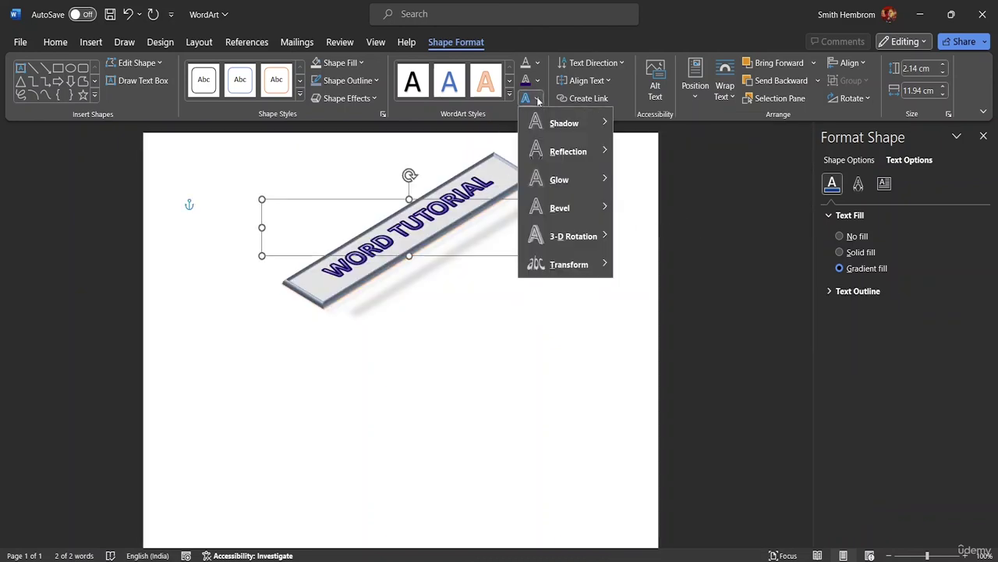
mouse_move(572, 267)
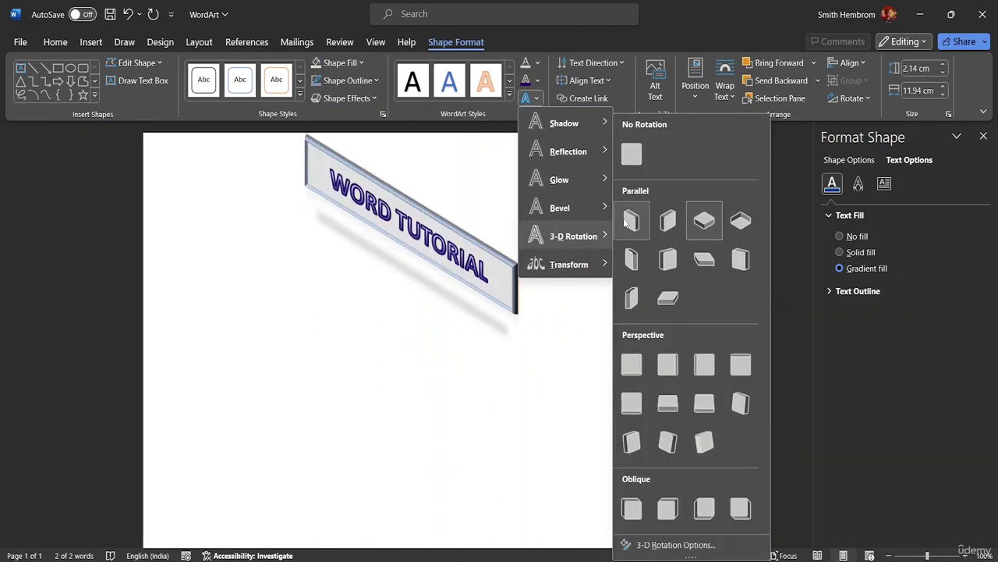
left_click(631, 161)
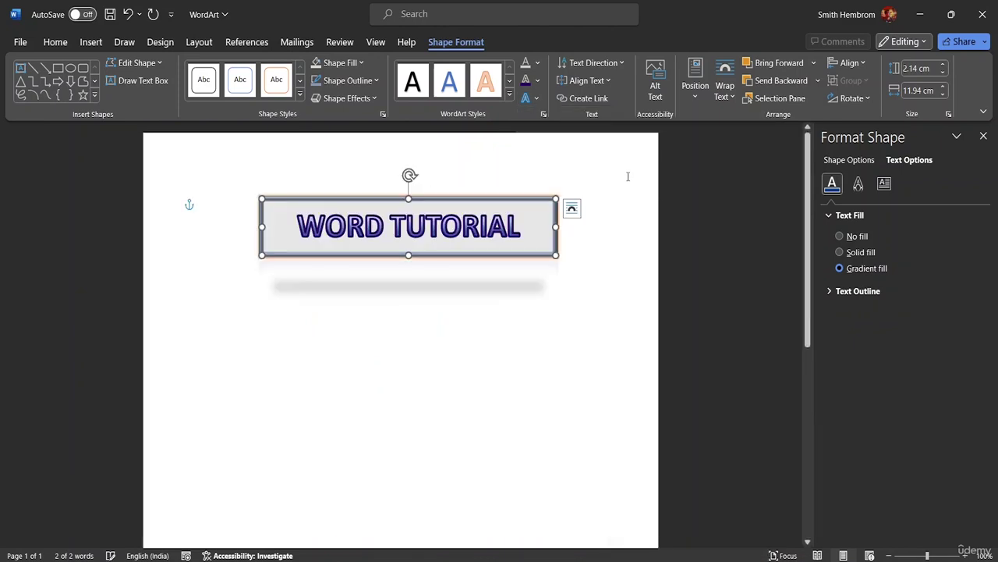
left_click(537, 100)
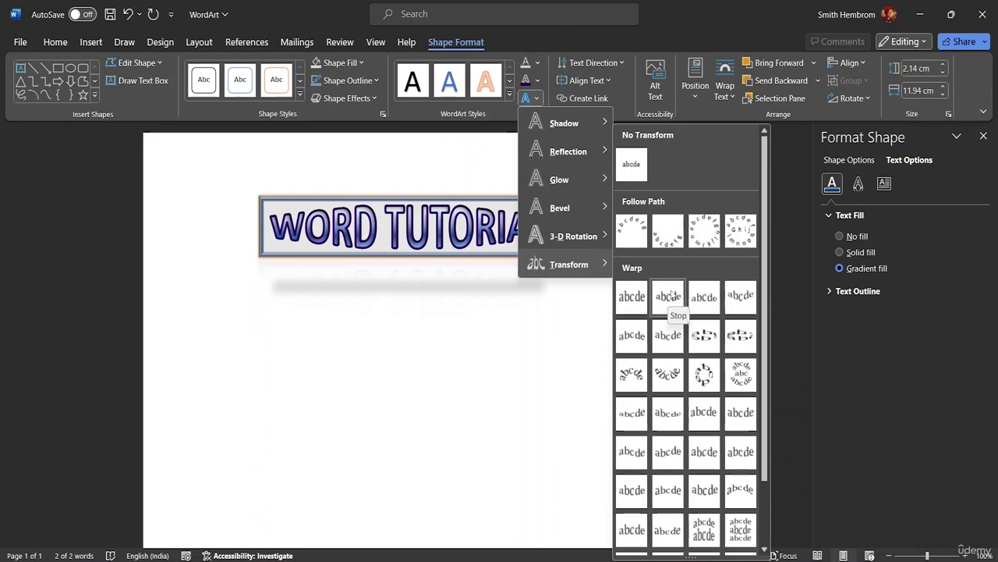
left_click(667, 286)
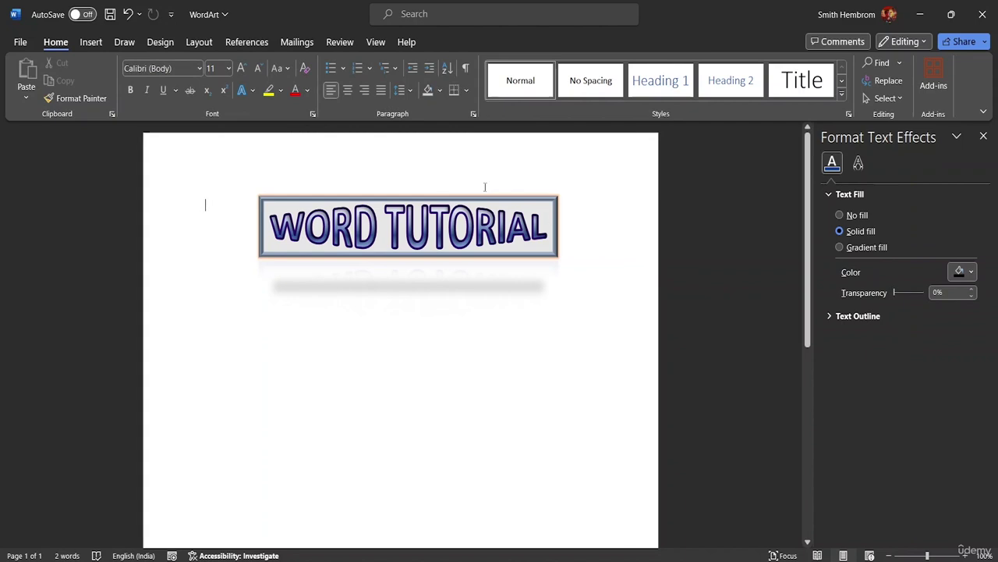
Step: Apply the first bevel preset to the warped title text
left_click(539, 232)
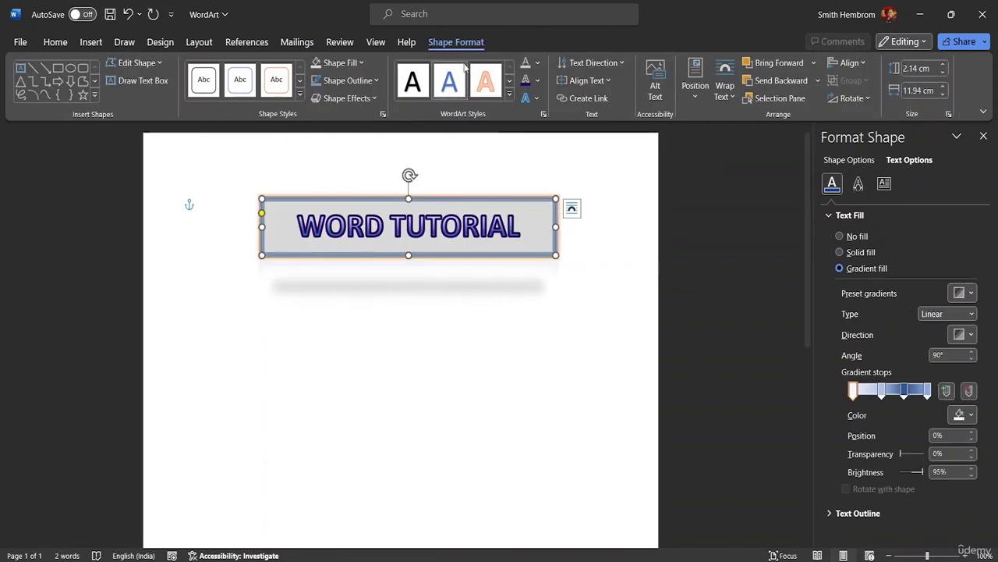
left_click(536, 98)
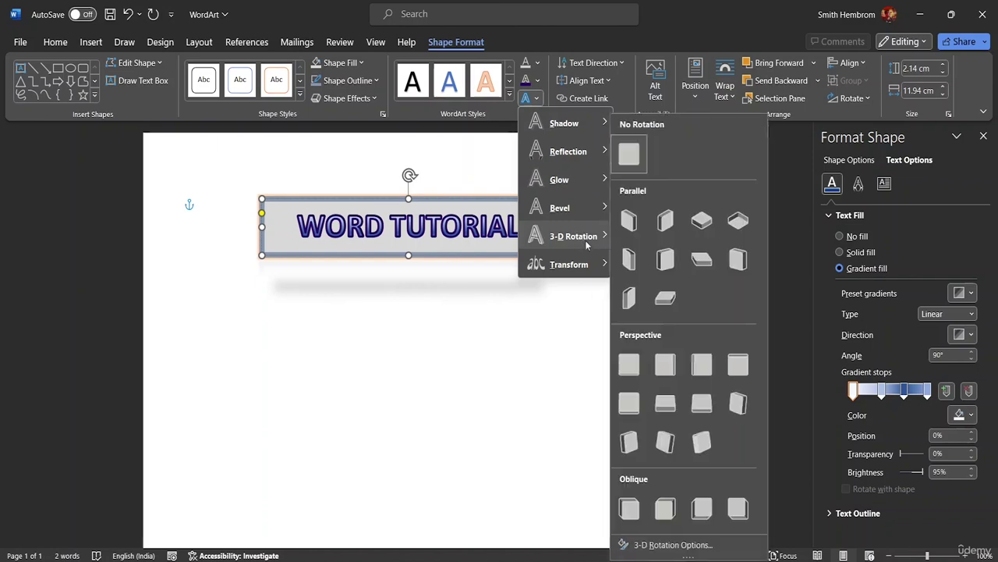
mouse_move(593, 212)
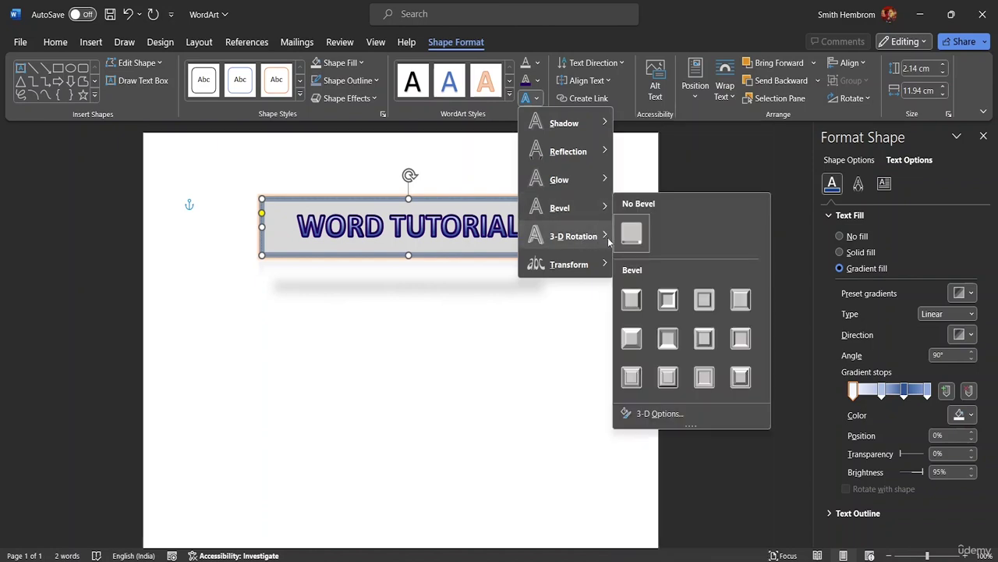
left_click(632, 299)
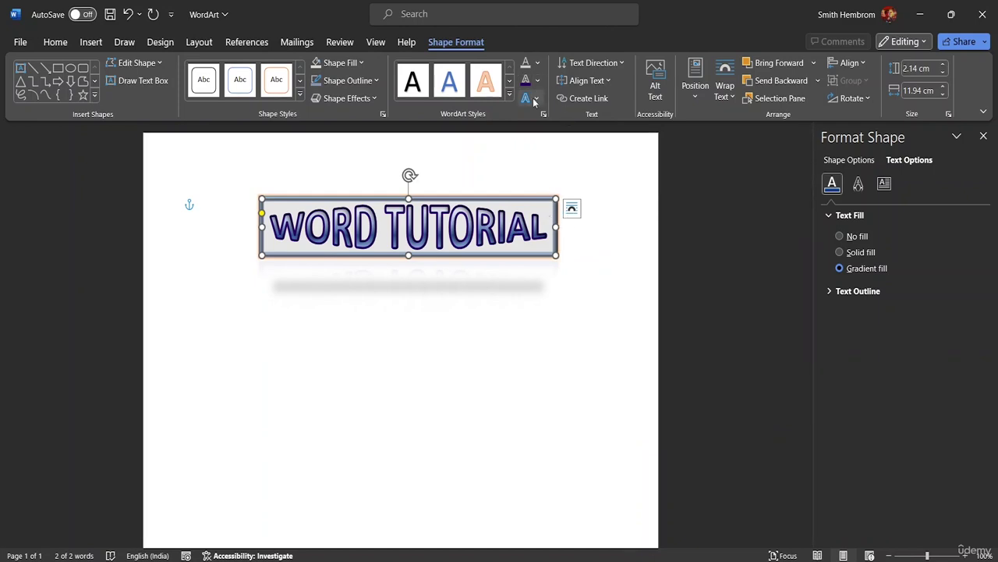
Step: Try rotating all of the title text 90° and return its text direction to Horizontal
left_click(616, 67)
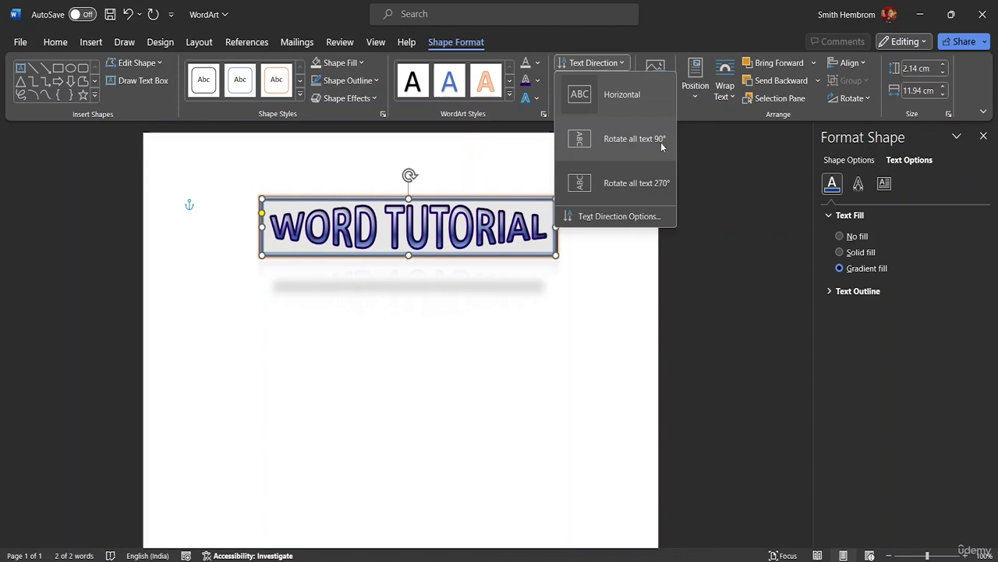
key("Escape")
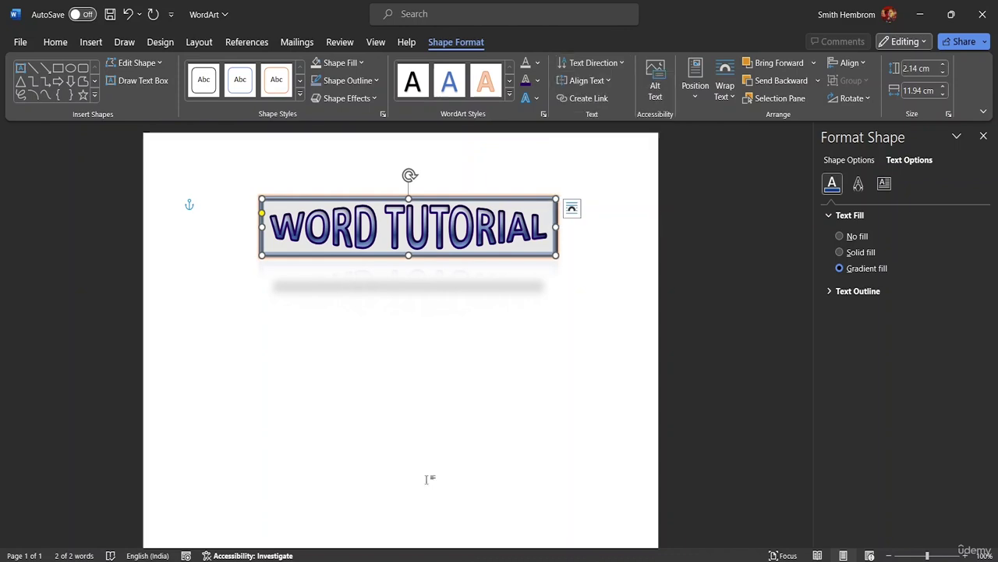
left_click(537, 98)
key("Escape")
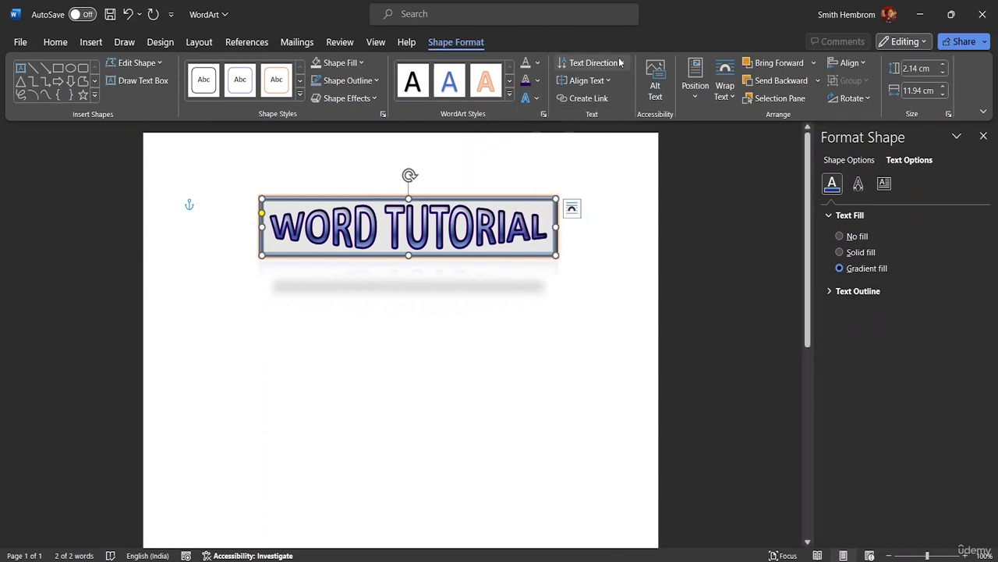
left_click(593, 63)
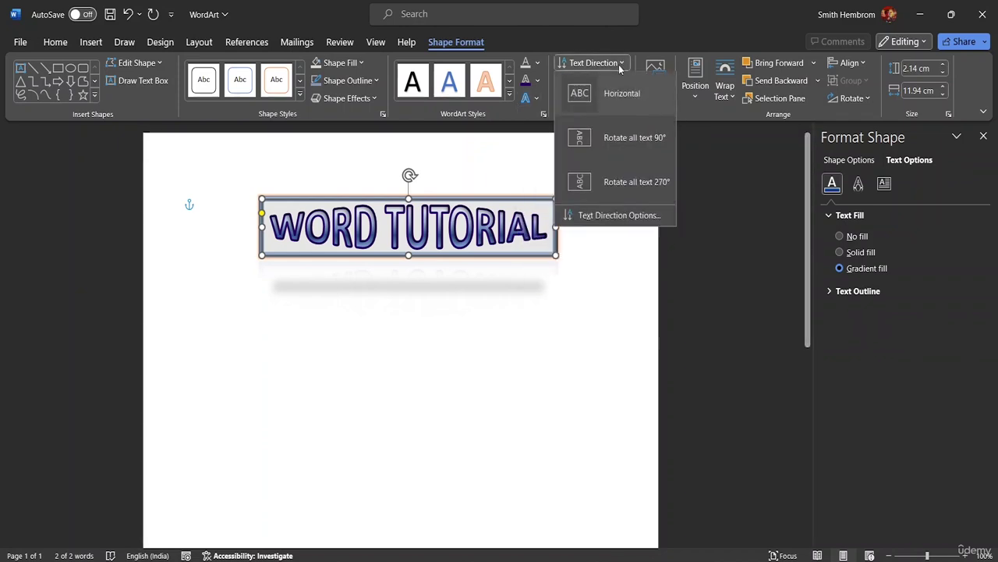
left_click(611, 145)
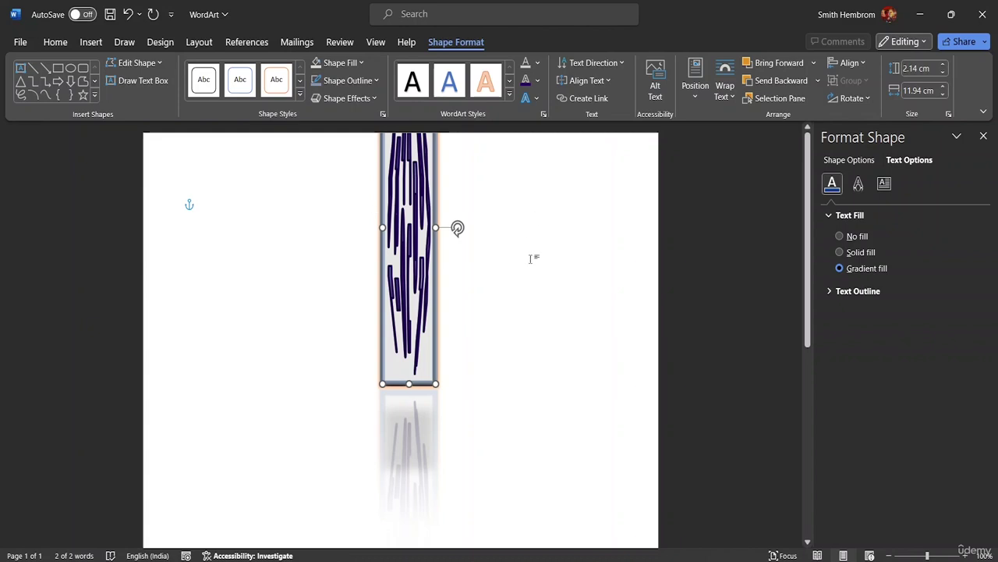
left_click(615, 62)
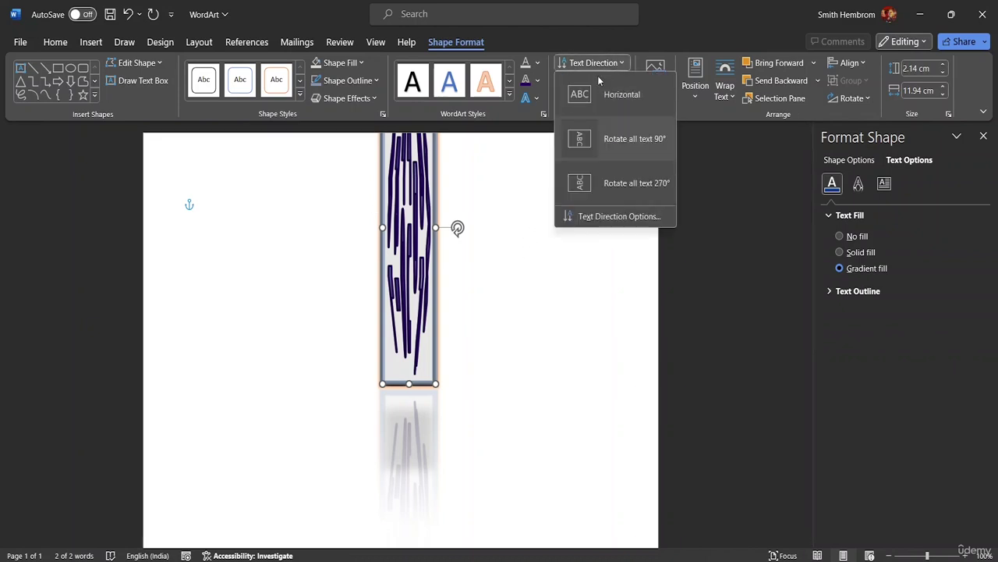
left_click(601, 91)
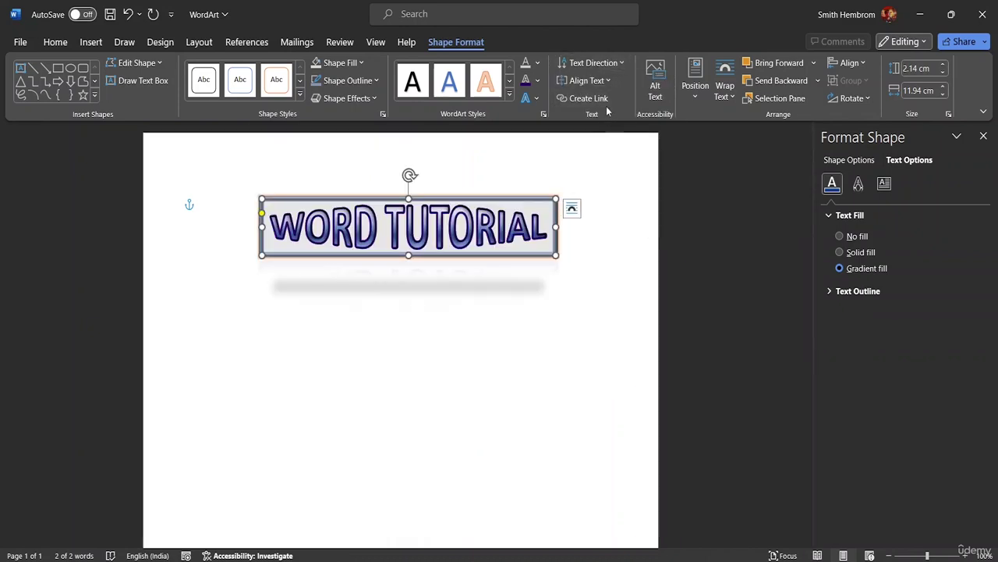
Step: Set the title's text alignment to Middle within its shape and deselect the WordArt
left_click(608, 81)
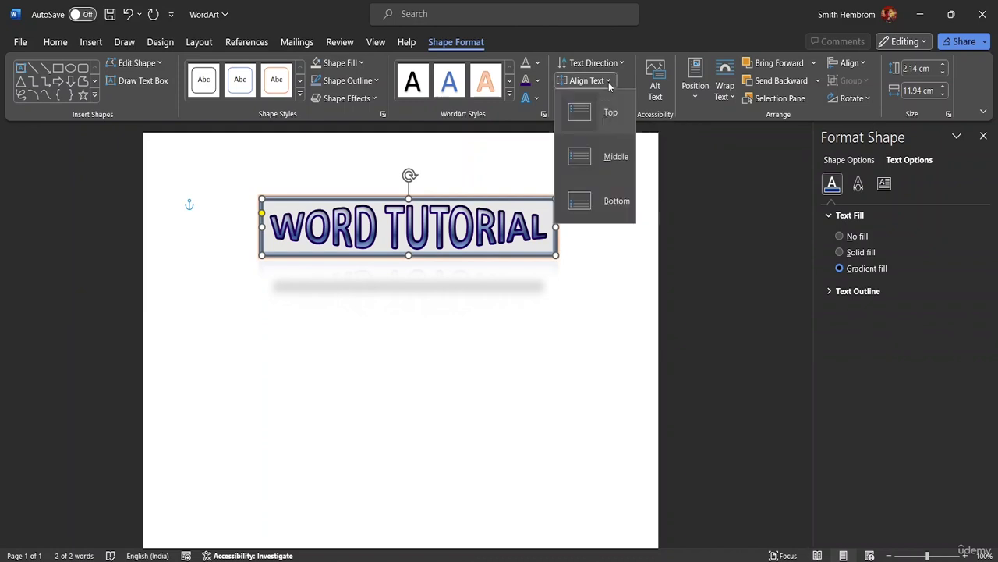
left_click(596, 154)
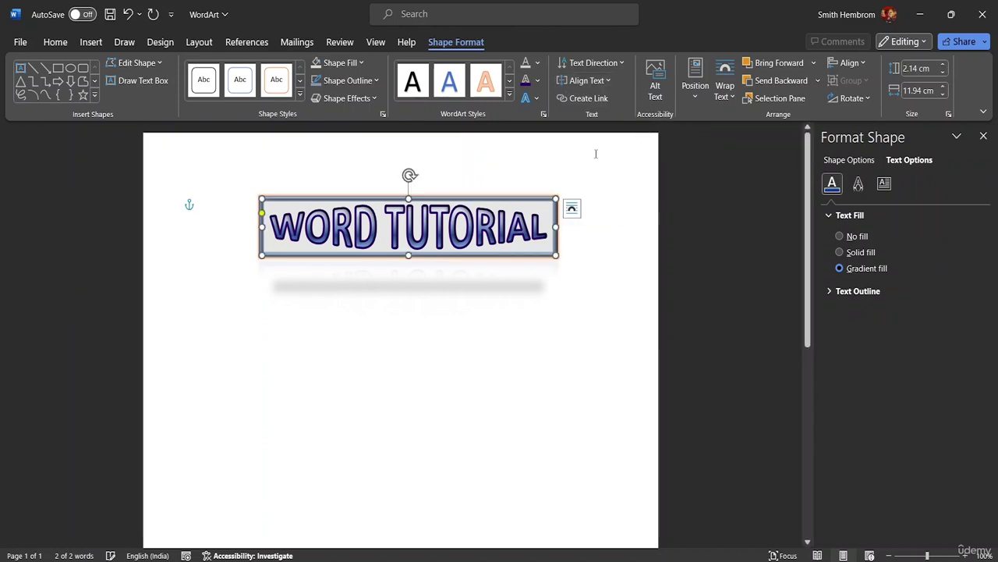
left_click(608, 81)
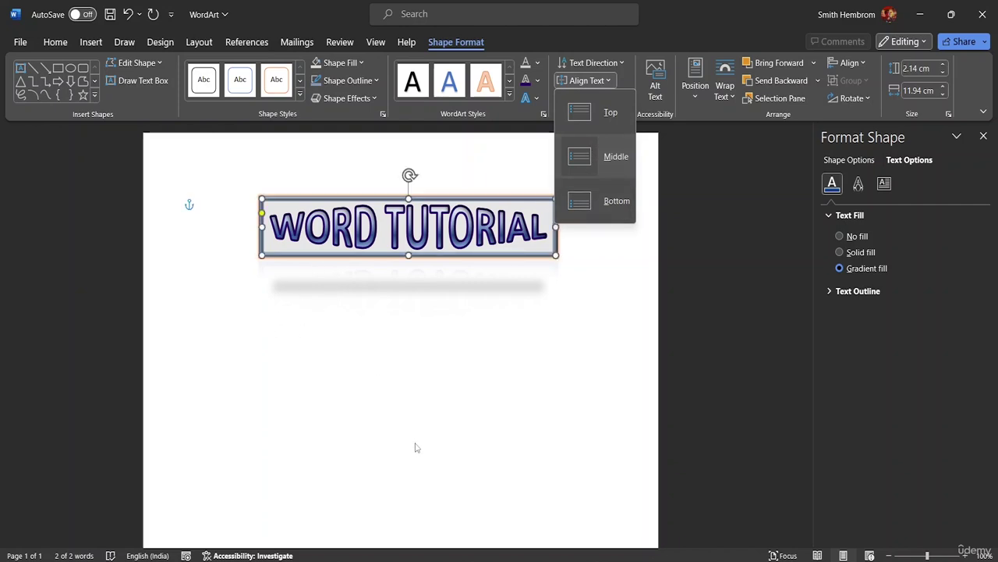
left_click(220, 337)
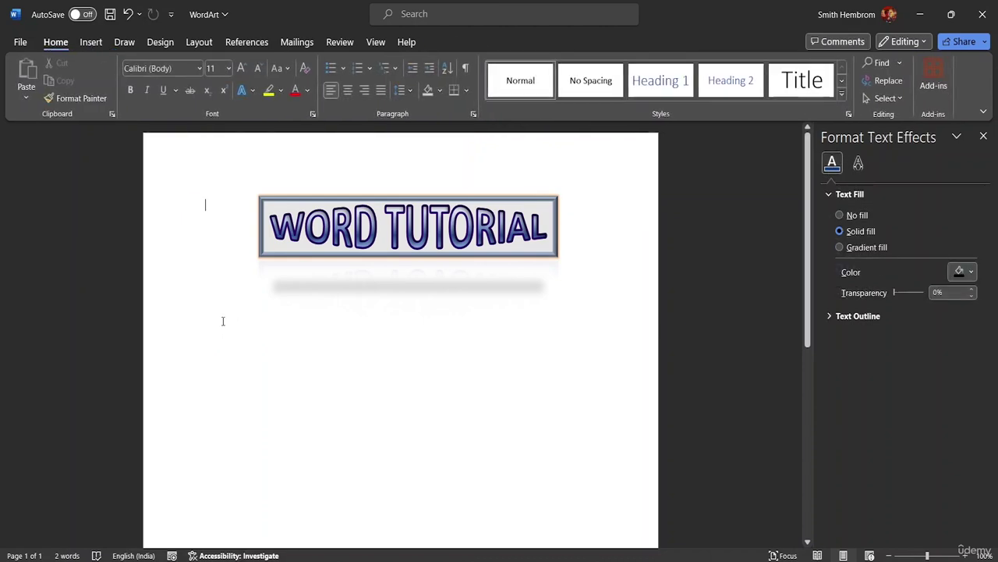
Step: Add the sample lines "ABC" and "BDA" as separate lines below the title and select them
double_click(224, 323)
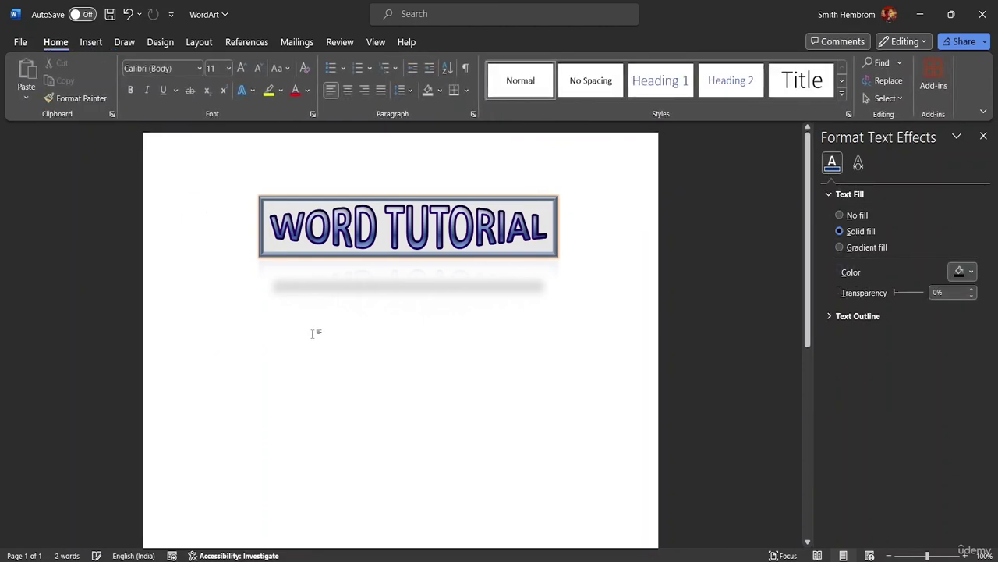
type("ABC")
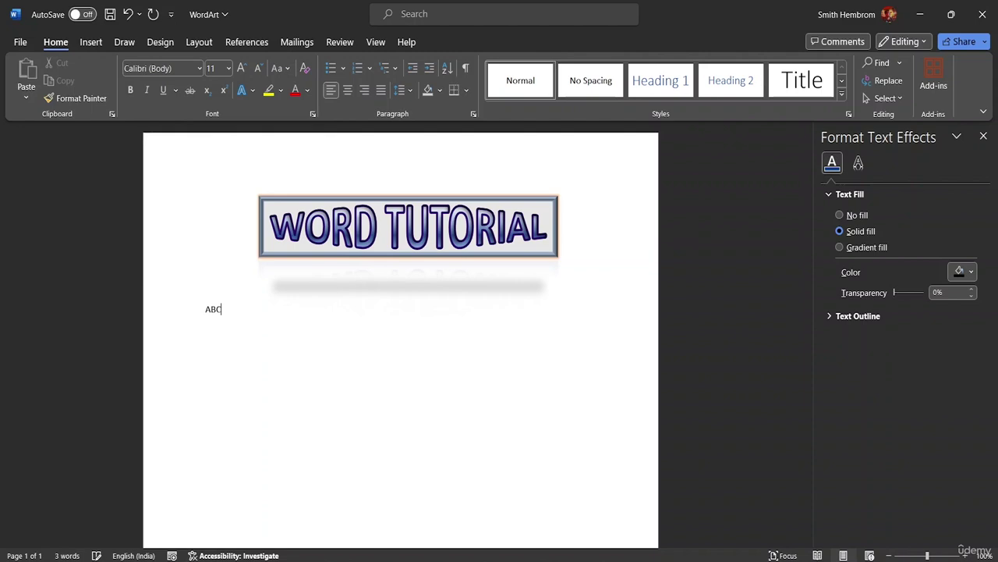
key("Return")
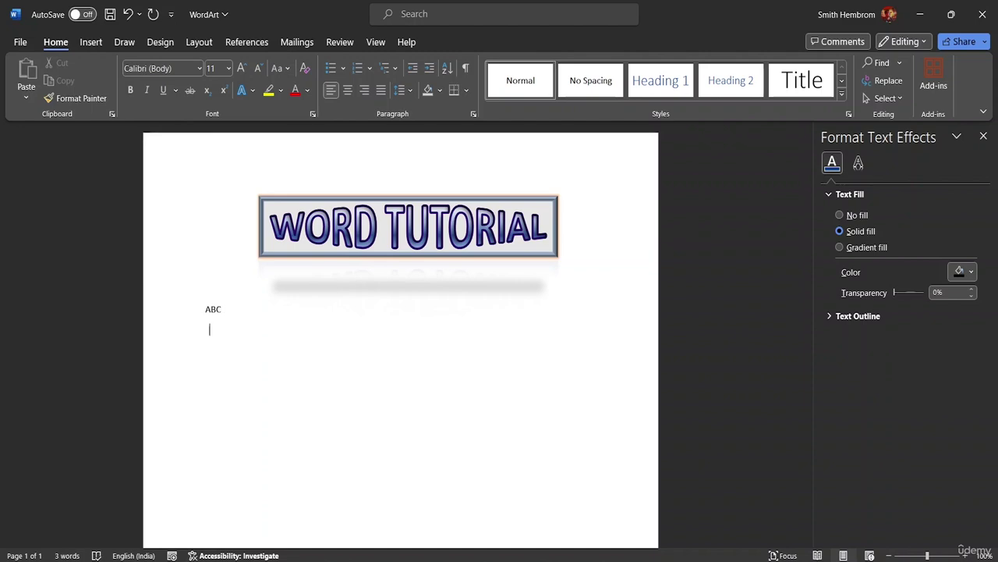
type("BDA")
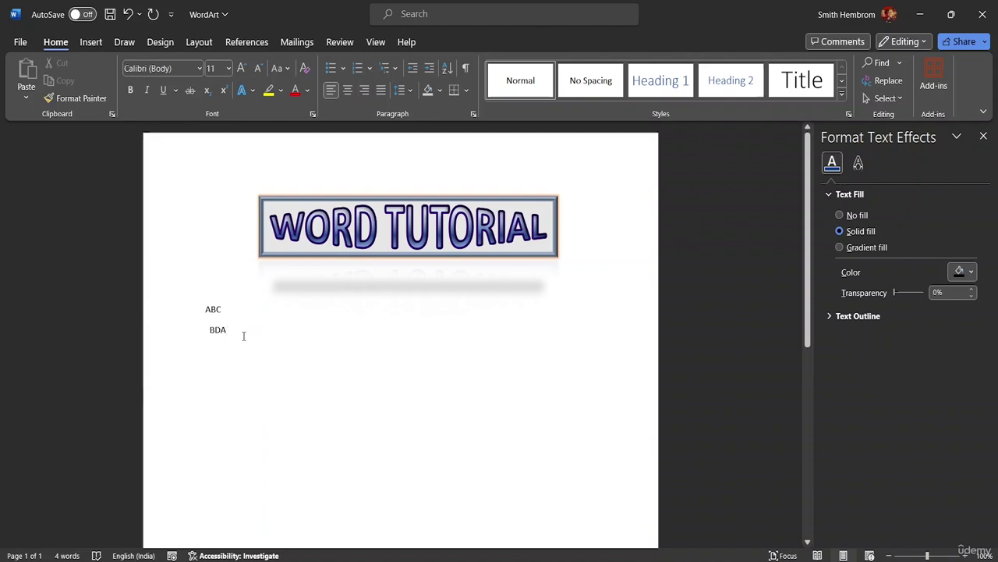
left_click_drag(243, 336, 187, 291)
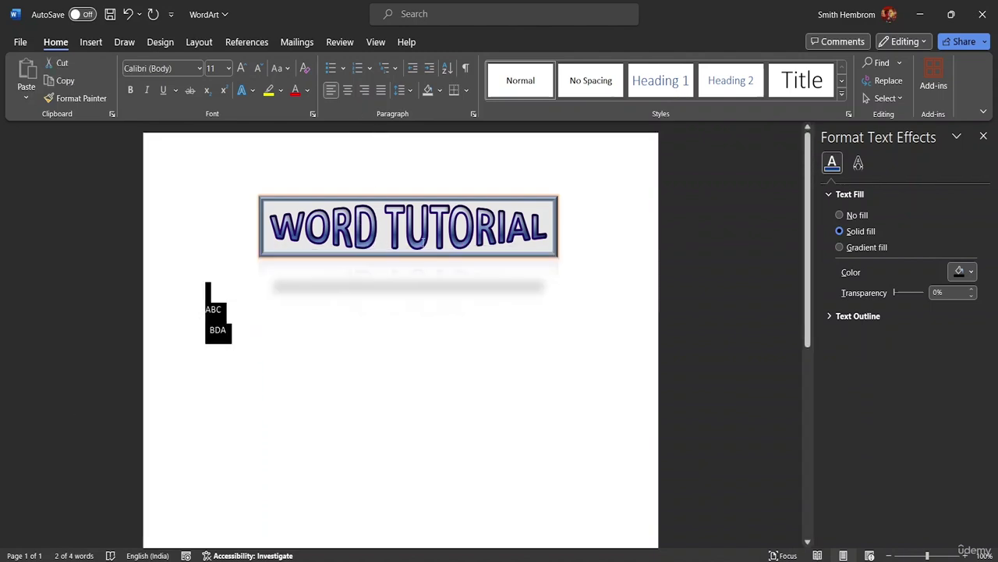
Step: Delete the sample lines "ABC" and "BDA" from below the title
left_click(538, 229)
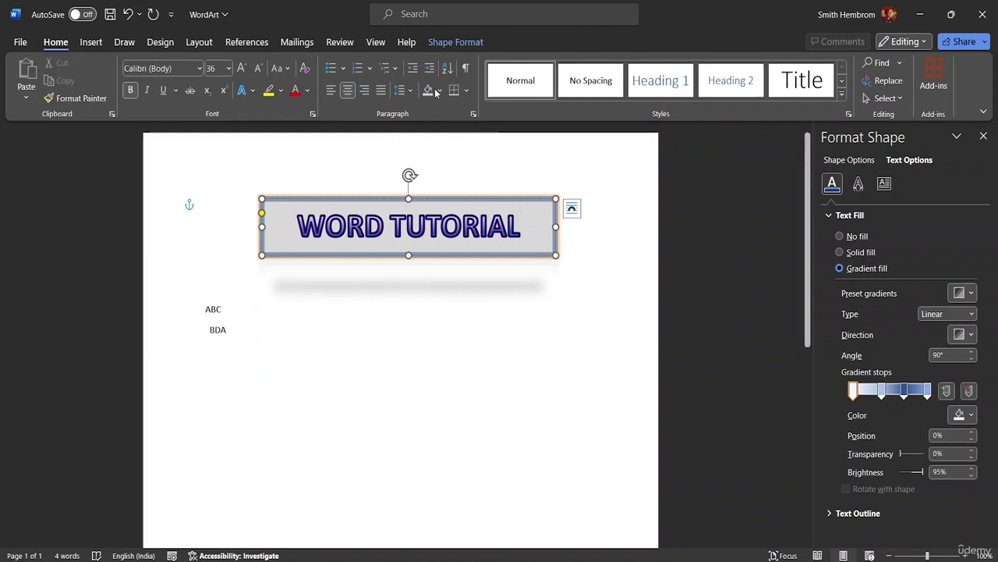
left_click(455, 43)
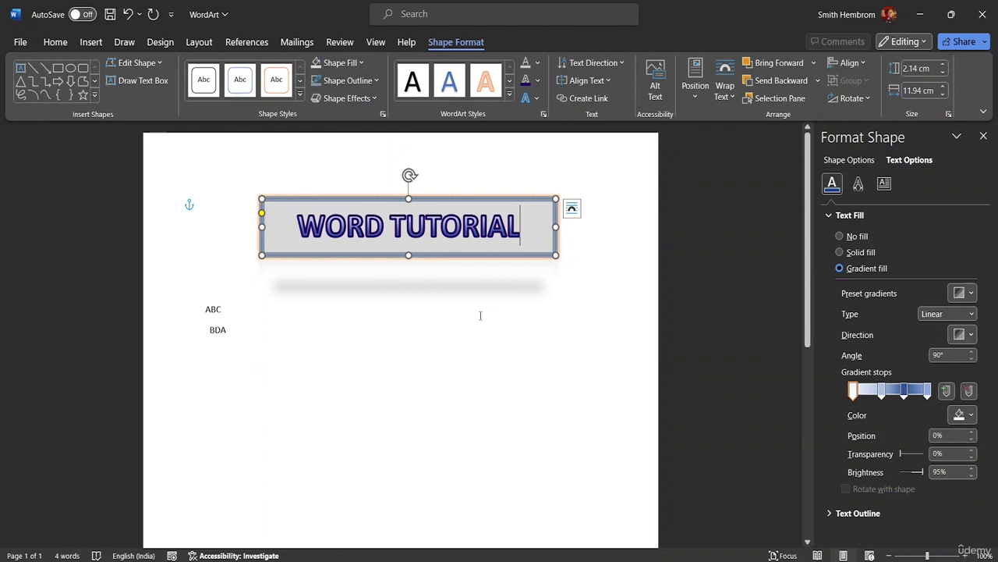
left_click(201, 305)
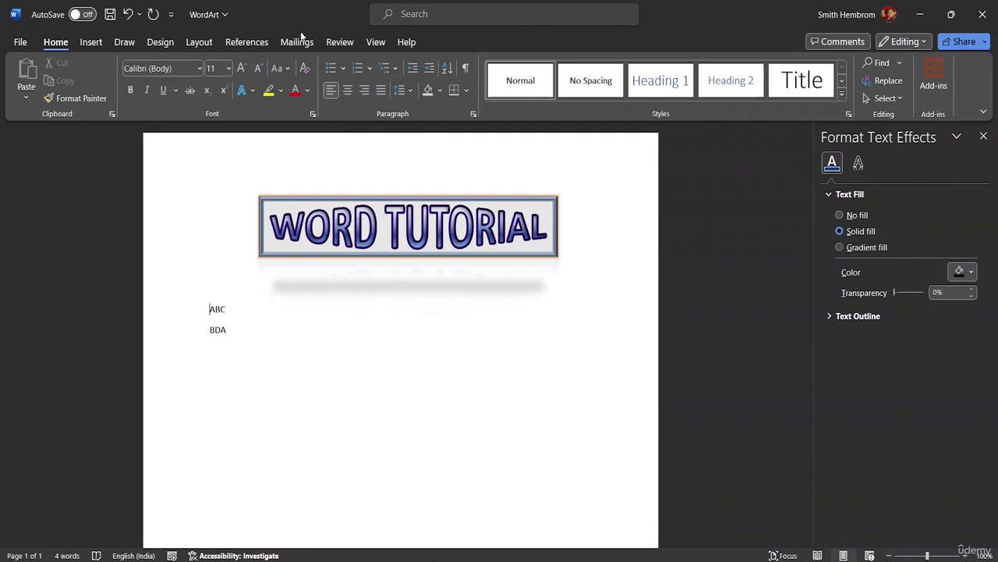
left_click_drag(187, 348, 172, 305)
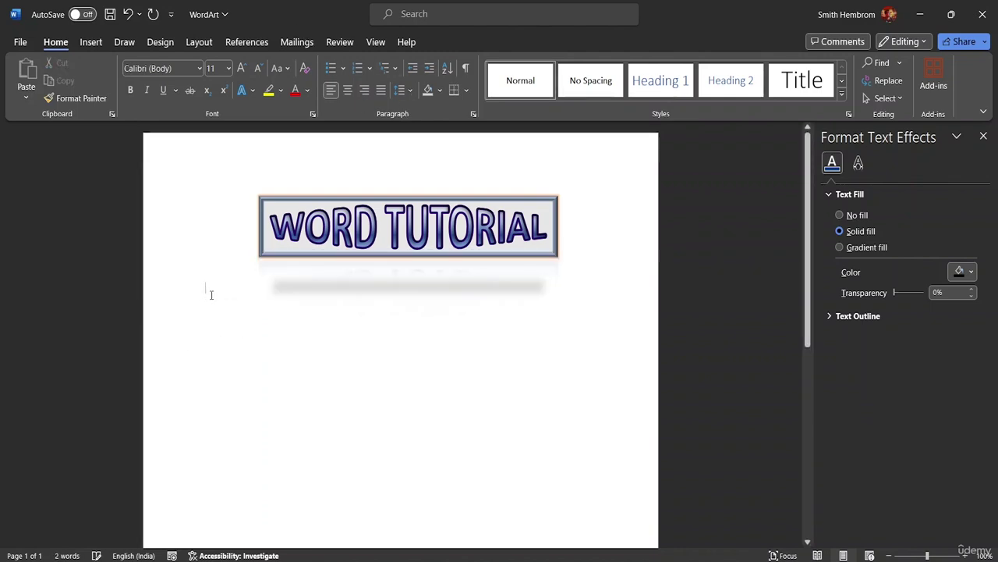
Step: Examine the position, text wrapping and layering options for the title WordArt and show the Selection pane
left_click(409, 226)
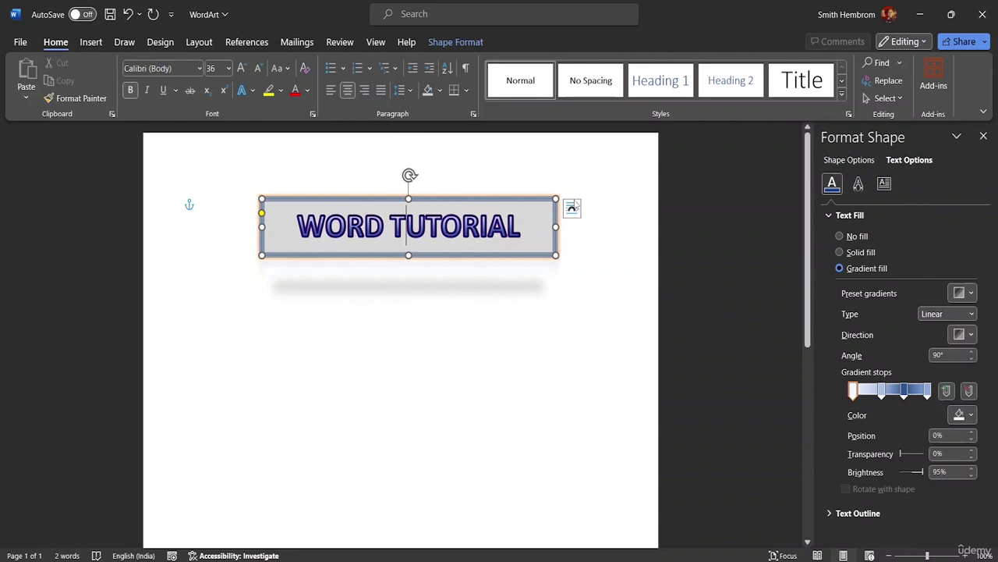
left_click(466, 42)
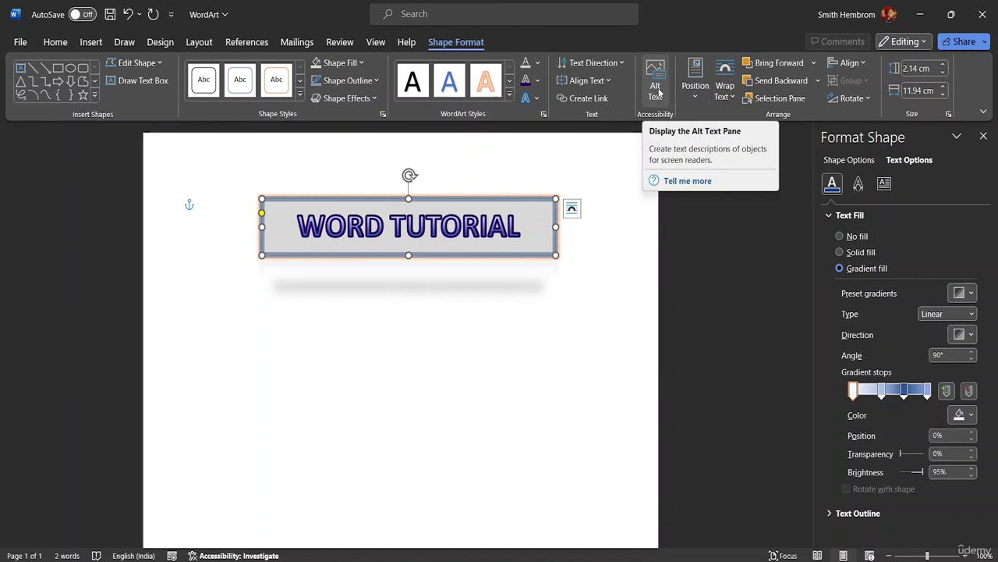
left_click(700, 95)
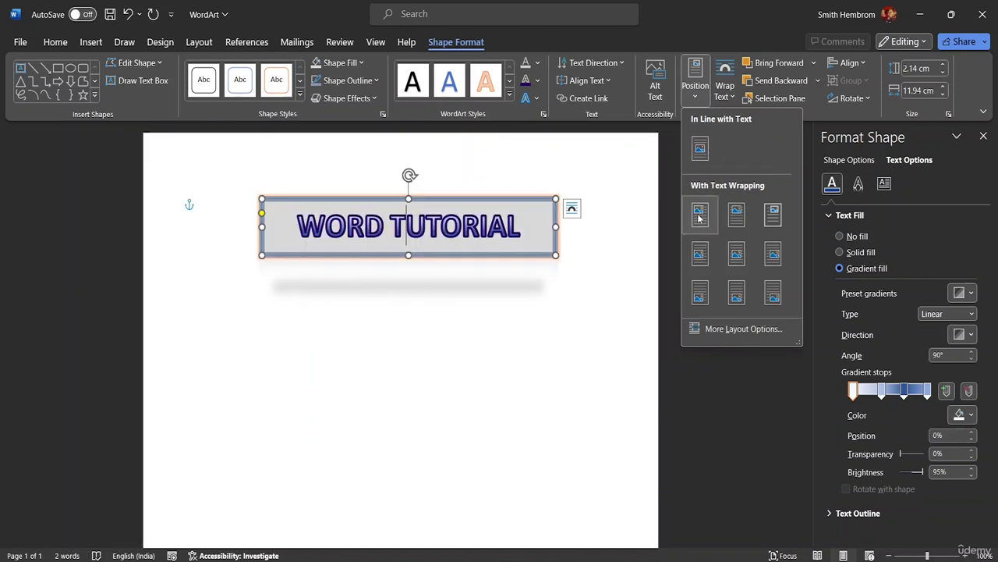
left_click(725, 92)
left_click(729, 98)
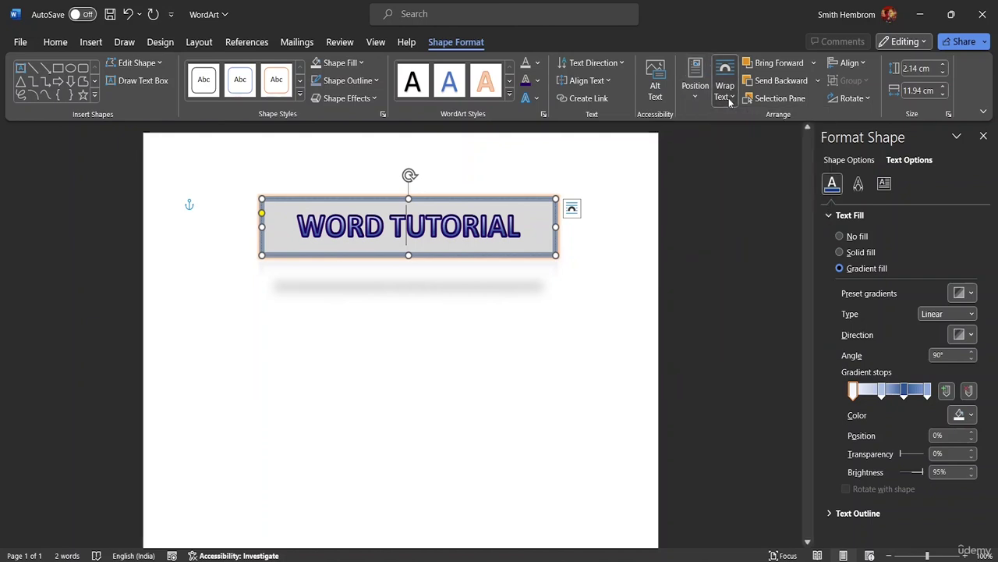
left_click(813, 64)
left_click(816, 66)
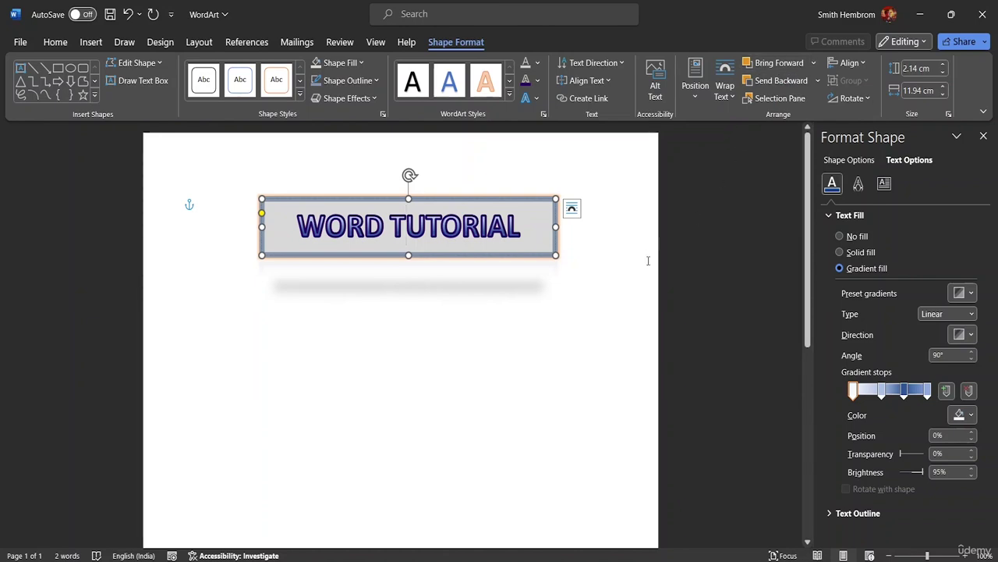
left_click(797, 101)
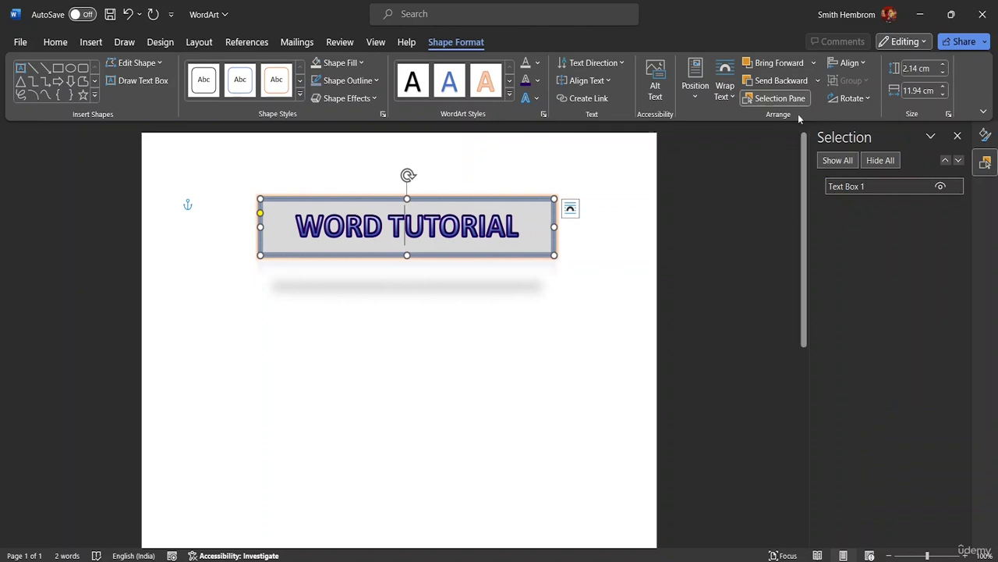
Step: Try left and center alignment on the title shape, finishing with it aligned to the right margin
left_click(853, 66)
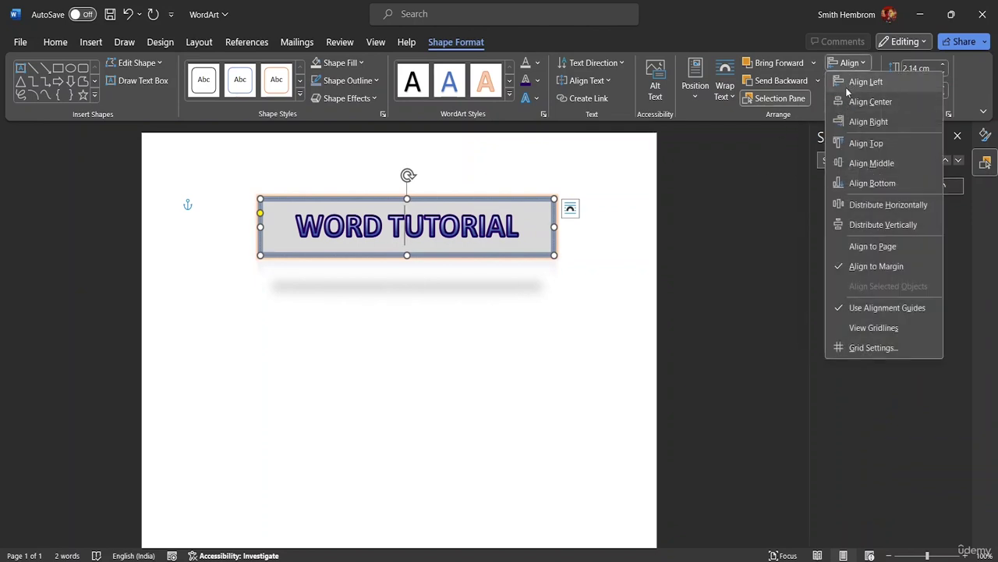
left_click(847, 83)
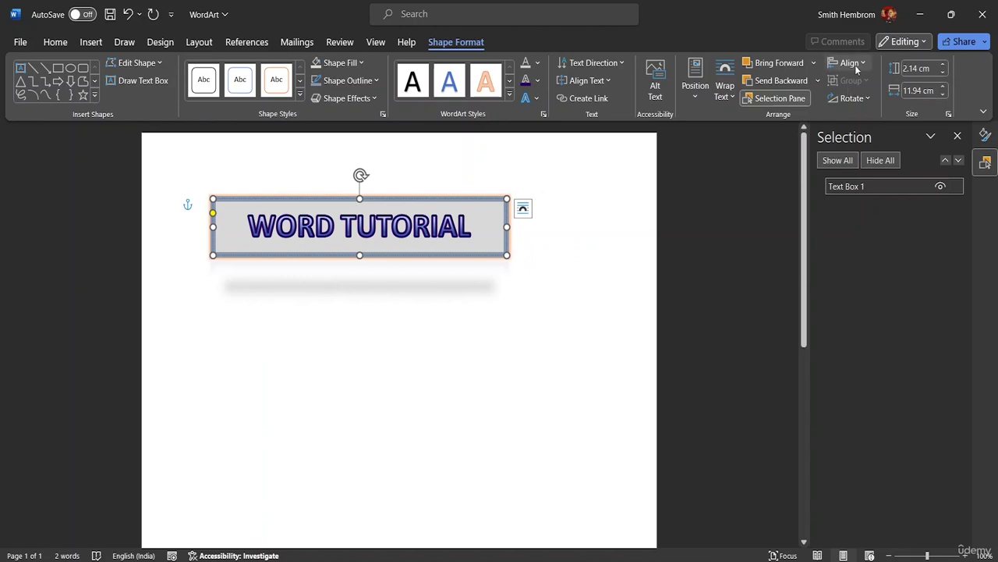
left_click(850, 63)
left_click(878, 101)
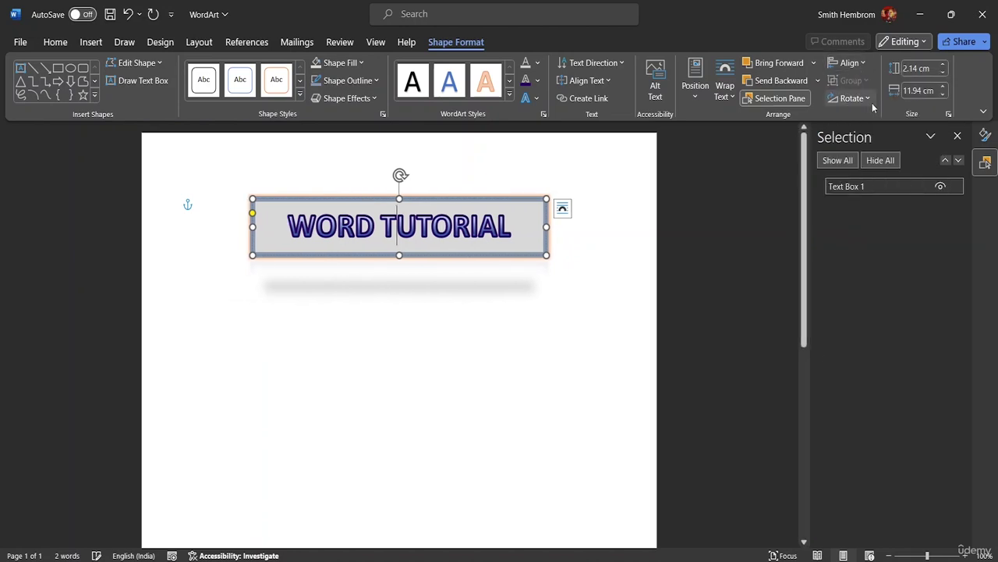
left_click(850, 62)
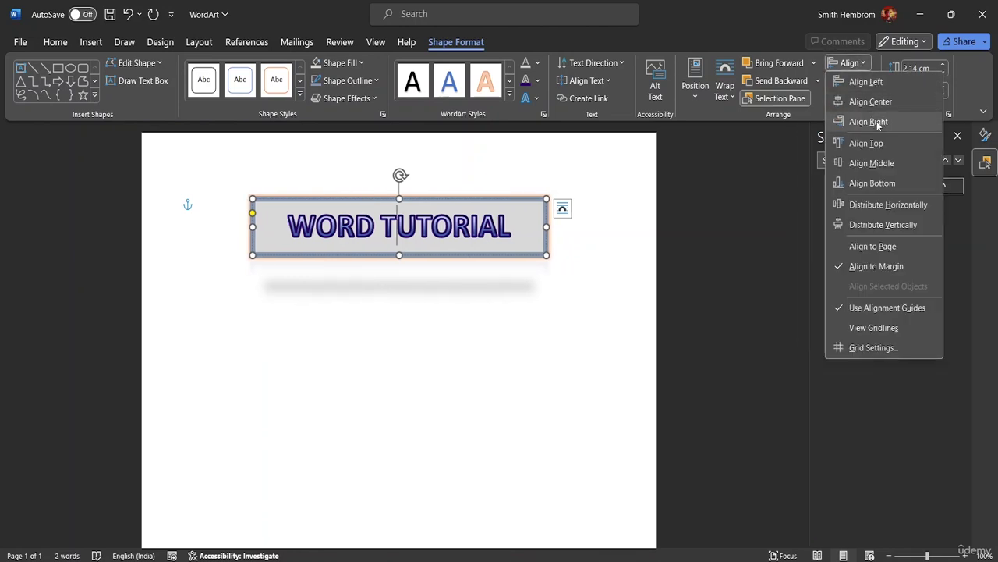
left_click(871, 122)
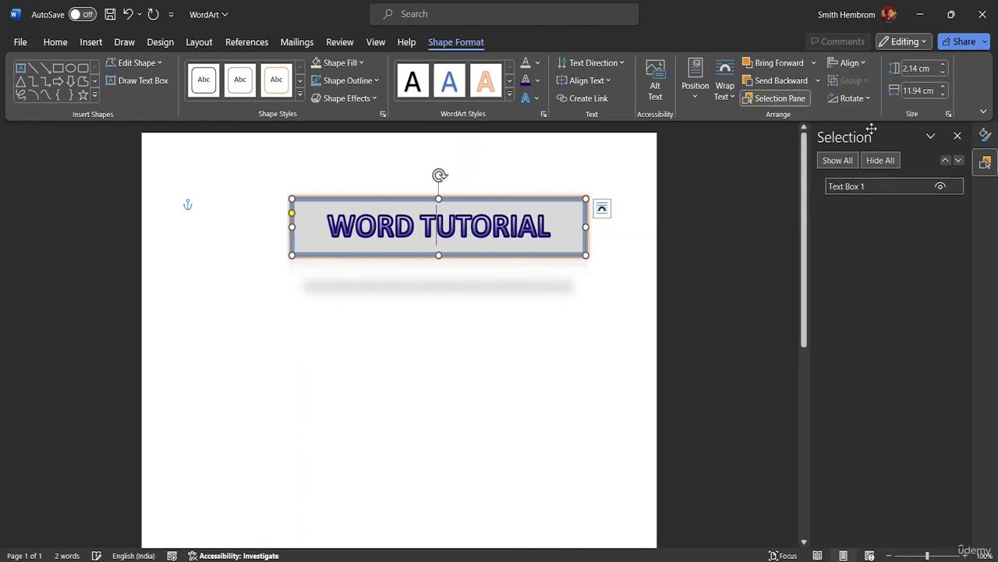
Step: Switch the title shape's alignment reference to Align to Page
left_click(850, 62)
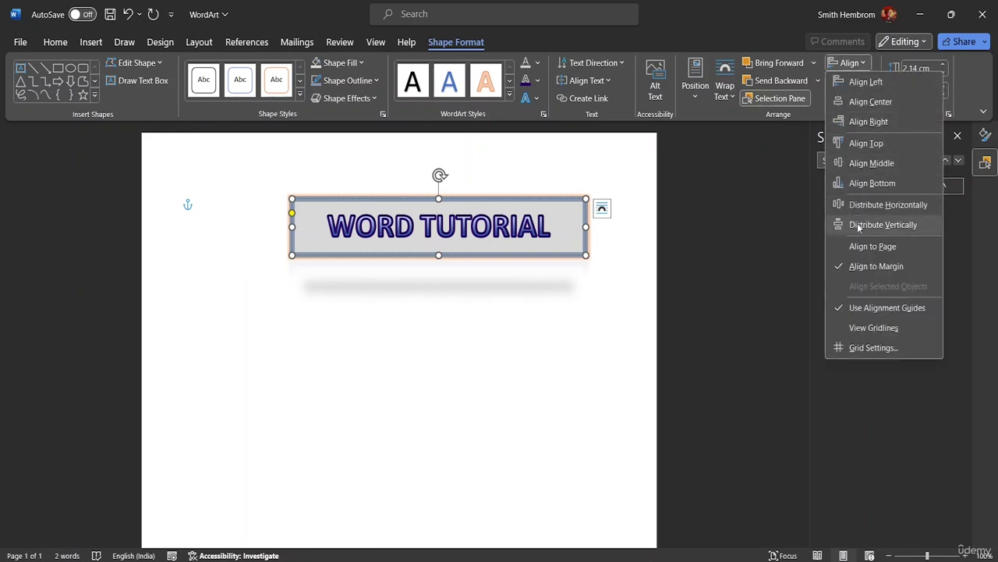
left_click(872, 246)
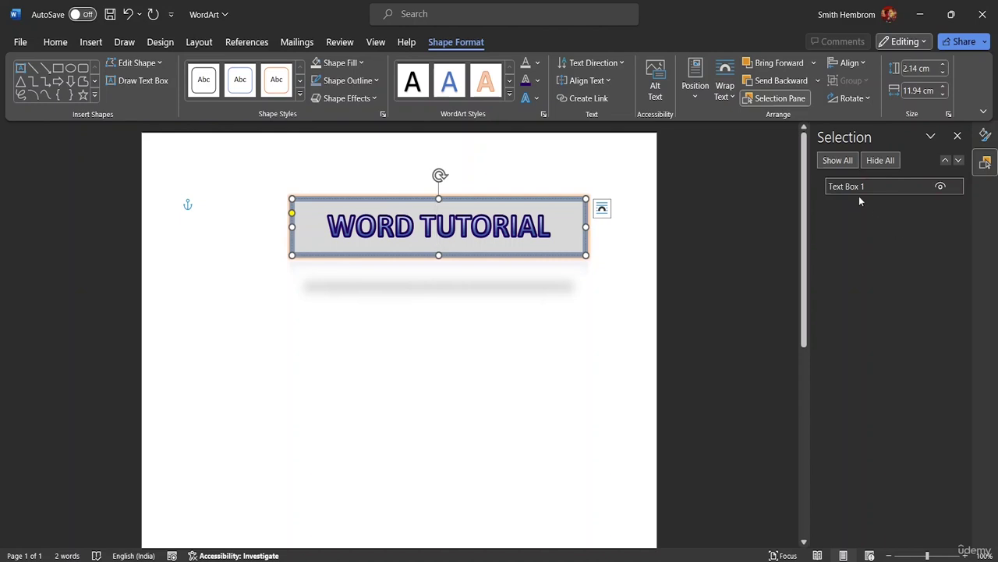
left_click(867, 62)
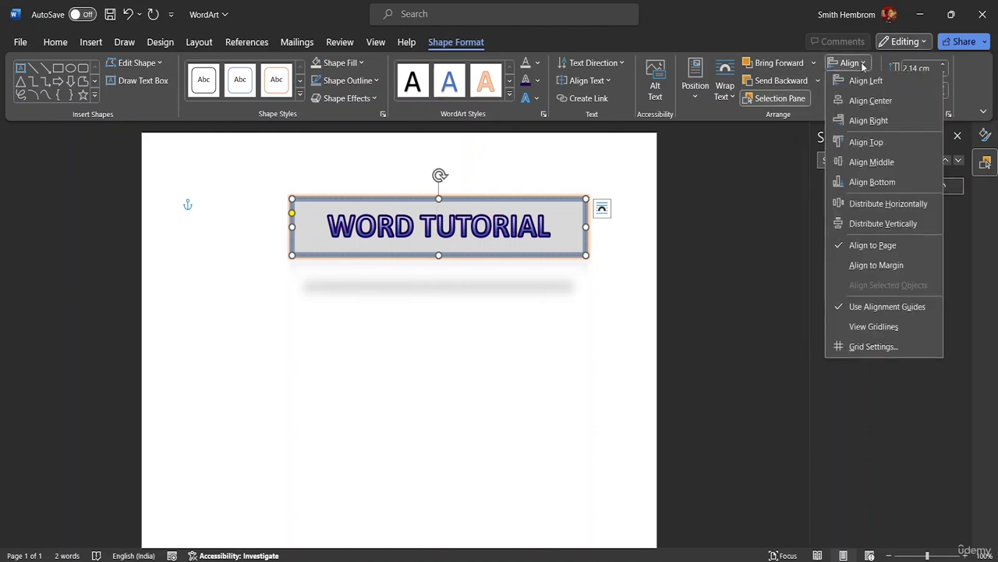
left_click(968, 237)
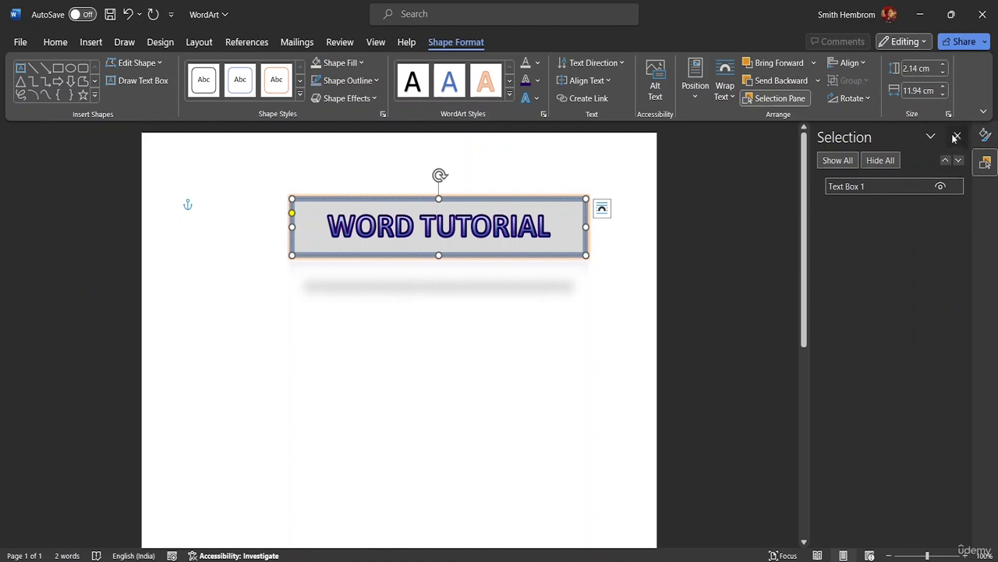
Step: Close the Selection pane and align the title shape to the horizontal center of the page
left_click(955, 137)
left_click(862, 62)
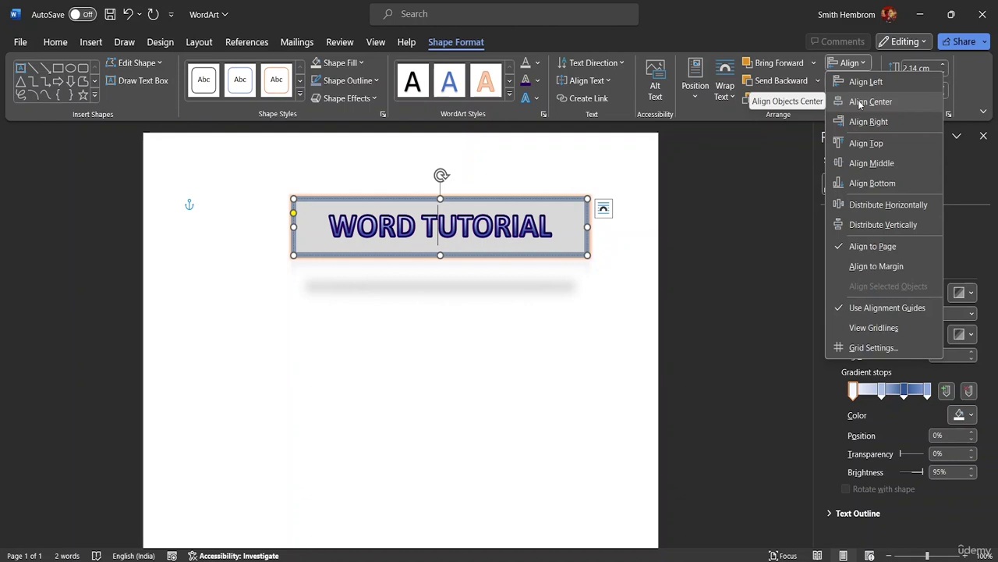
left_click(860, 102)
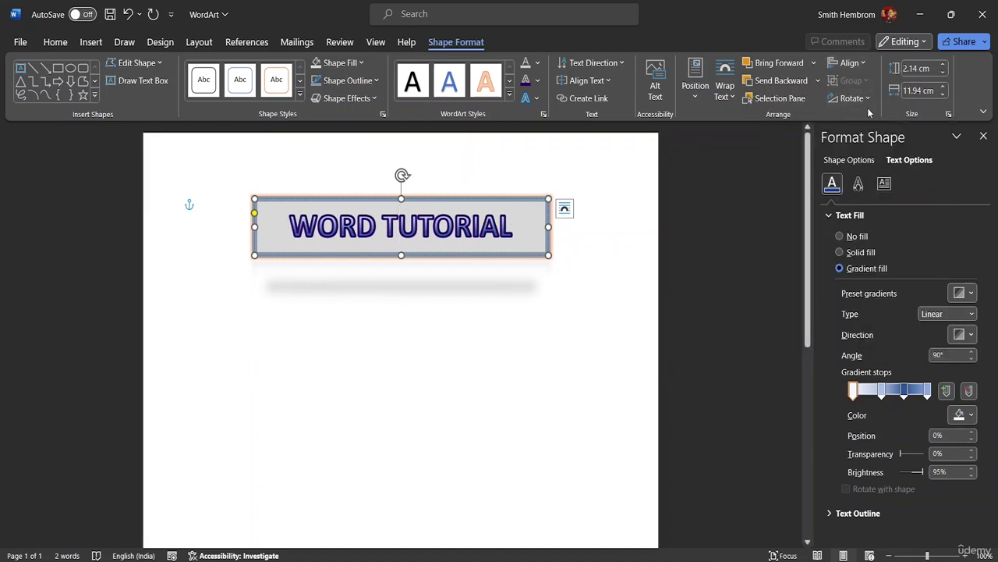
Step: Flip the title shape horizontally and check the result on its text
left_click(865, 102)
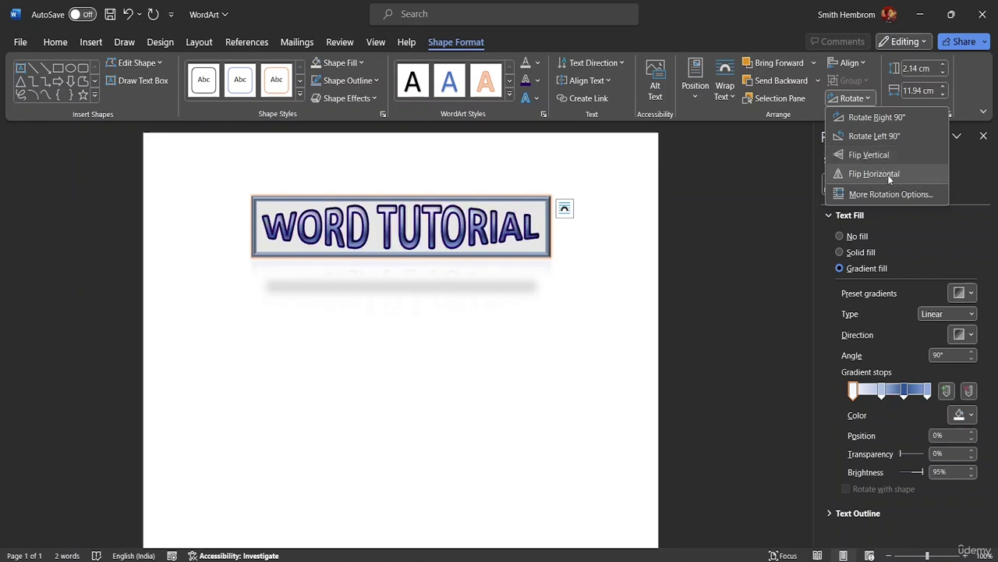
left_click(887, 173)
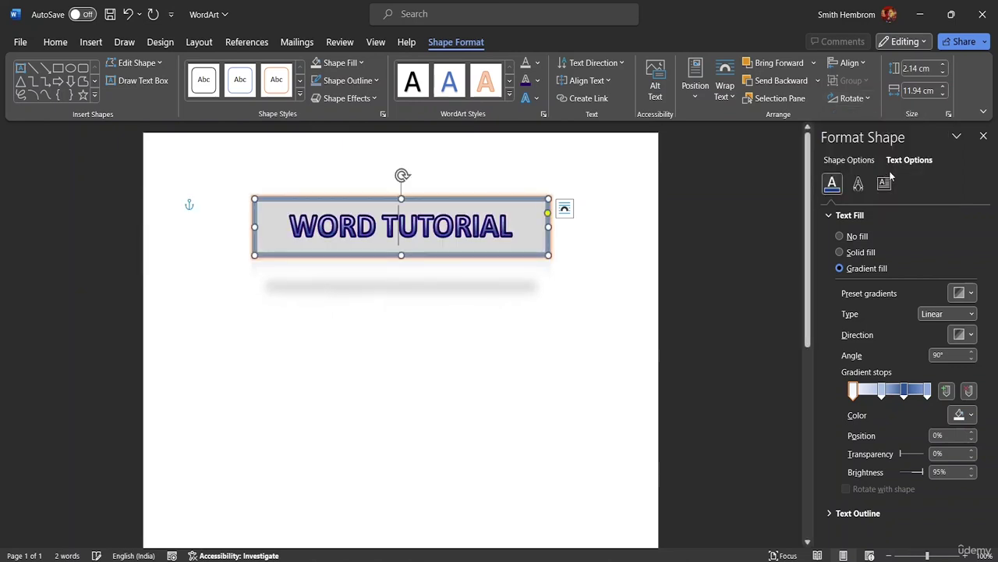
left_click(593, 258)
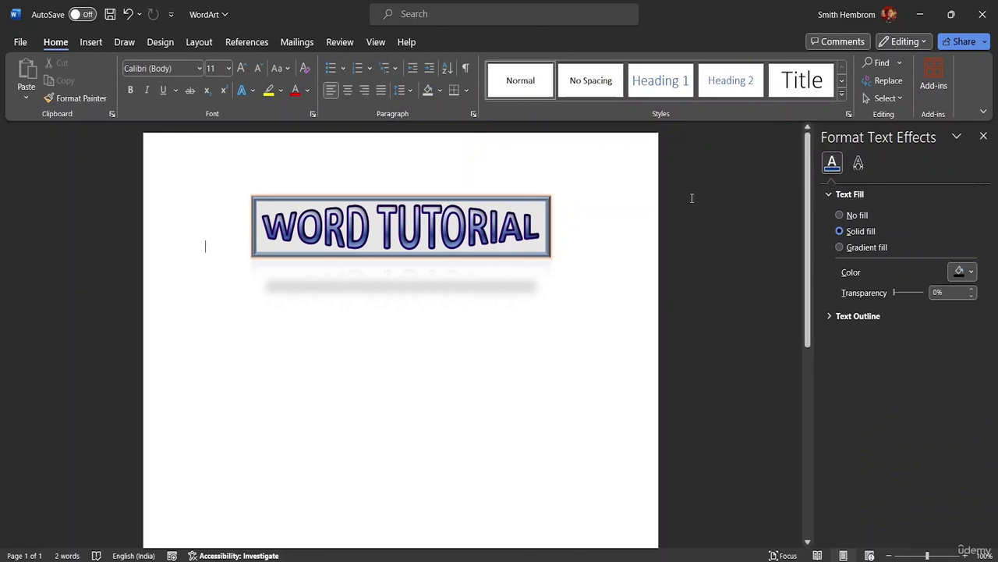
double_click(456, 233)
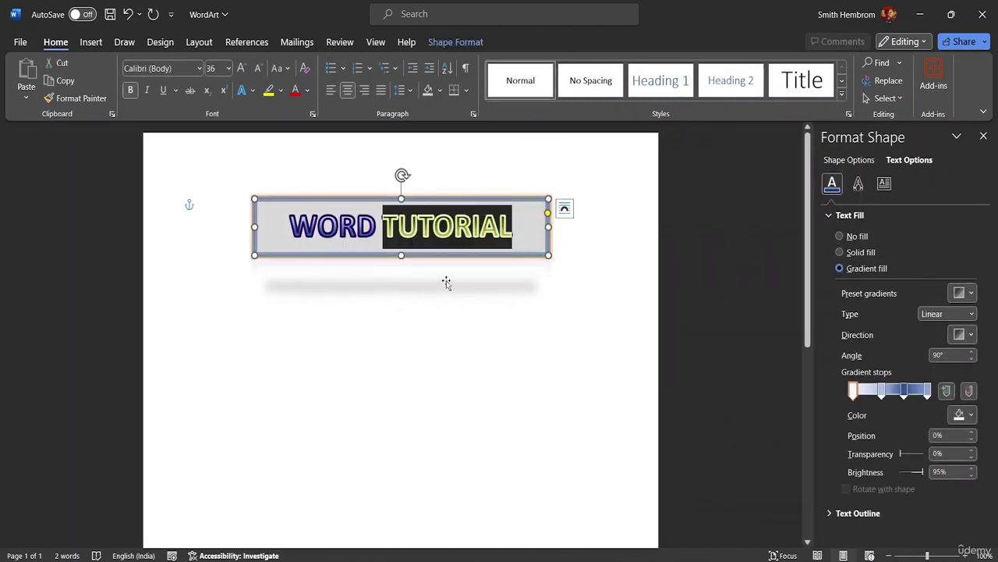
key("Right")
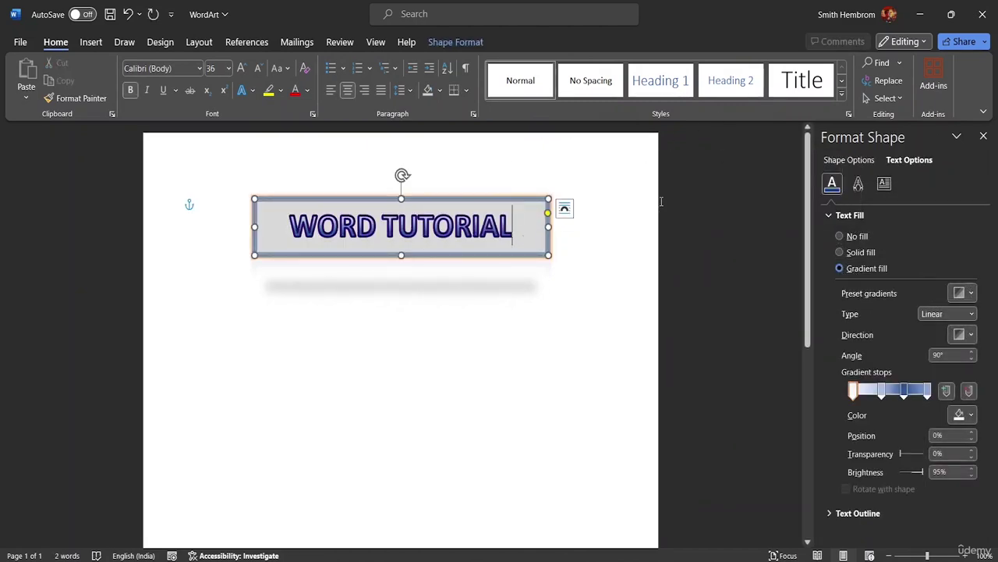
Step: Resize the title shape to a height of 2.2 cm and a width of 12.6 cm
left_click(469, 42)
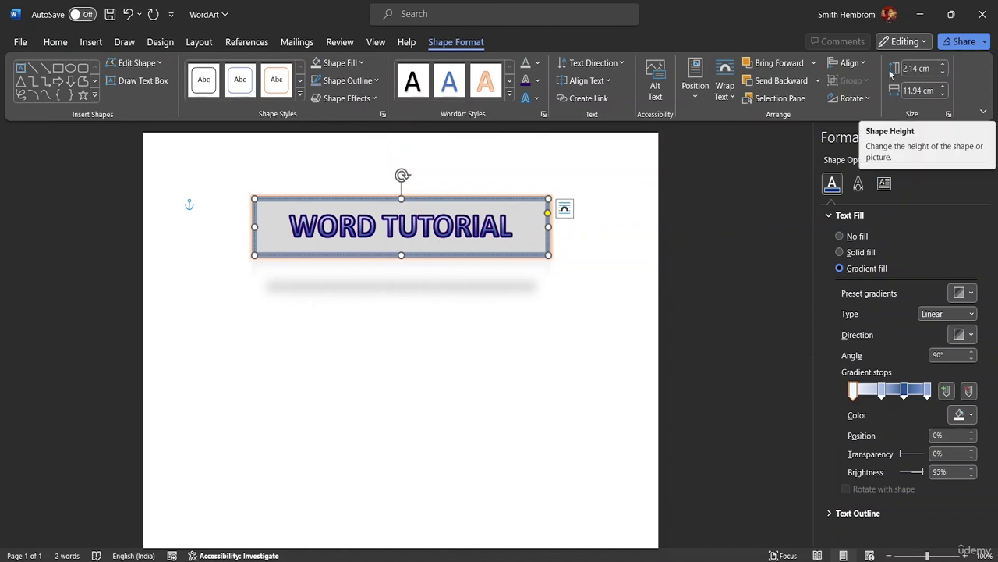
left_click(942, 66)
left_click(943, 65)
left_click(942, 65)
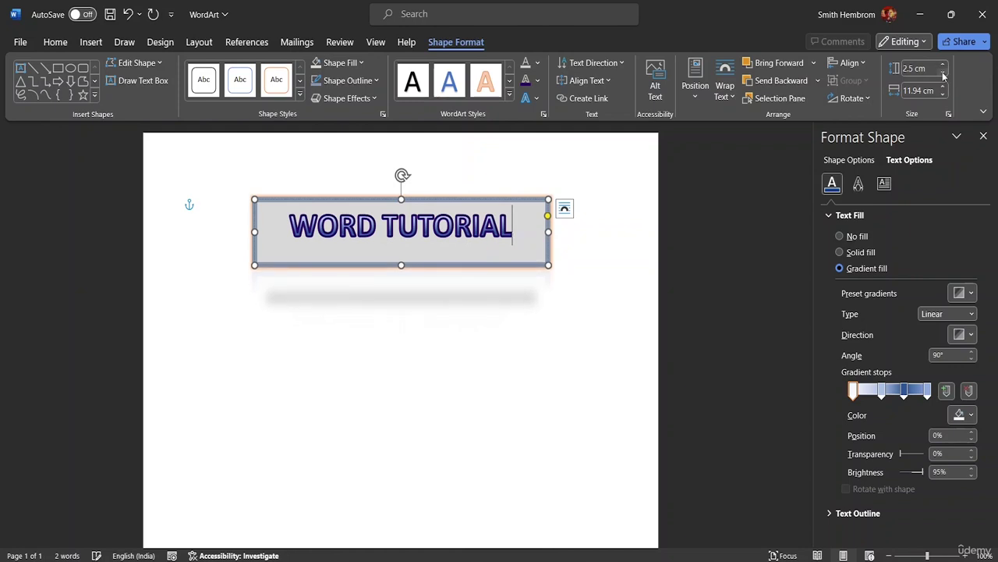
left_click(942, 73)
left_click(942, 74)
left_click(942, 73)
left_click(941, 87)
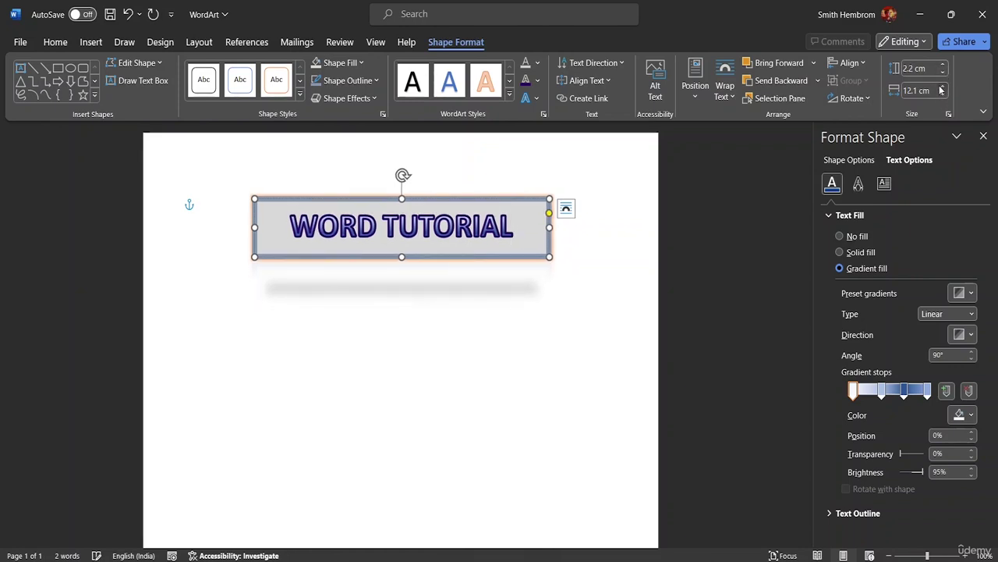
left_click(942, 87)
left_click(942, 86)
left_click(942, 86)
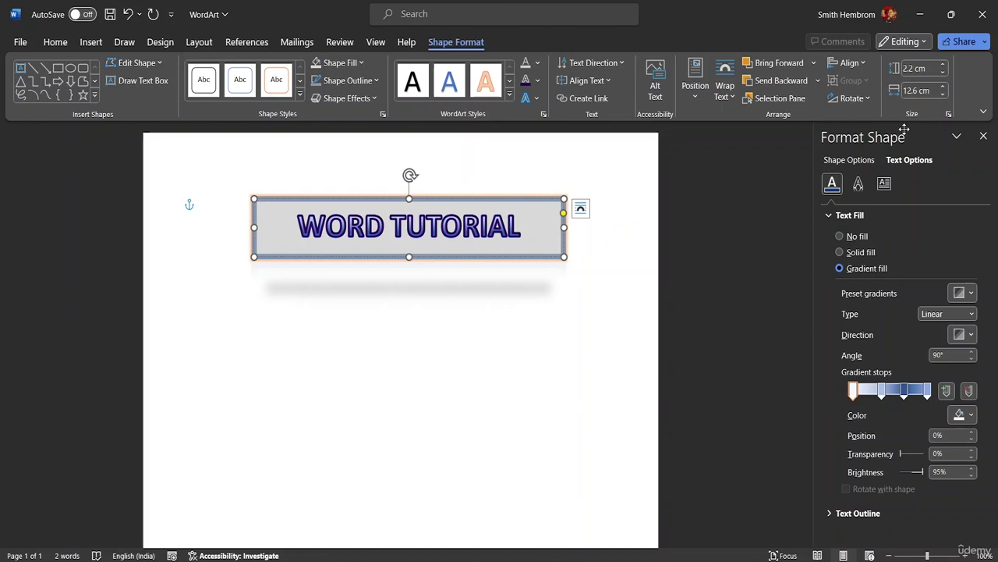
Step: Draw a three-quarter pie shape about 5.08 cm high and wide below the left part of the title
left_click(94, 93)
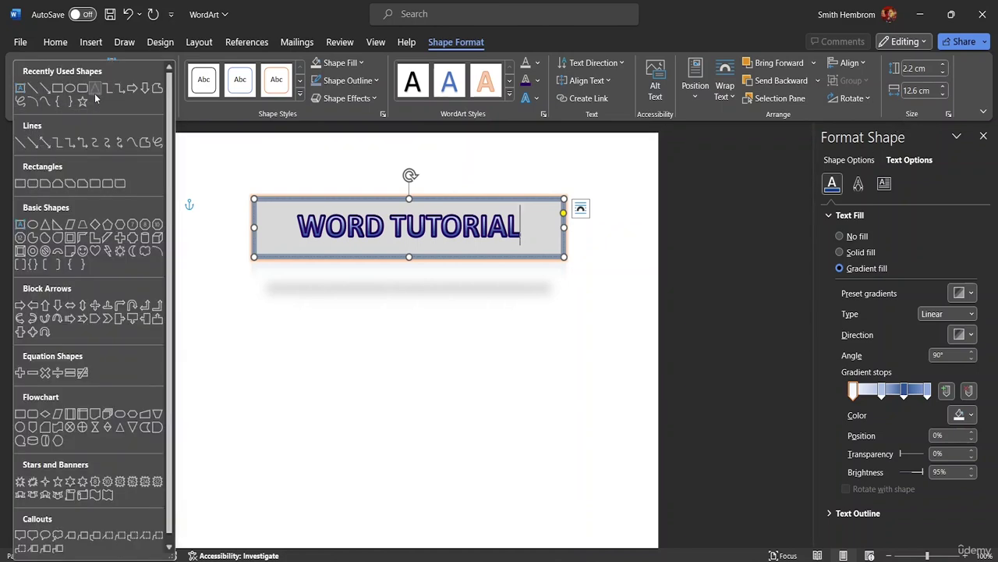
left_click(31, 243)
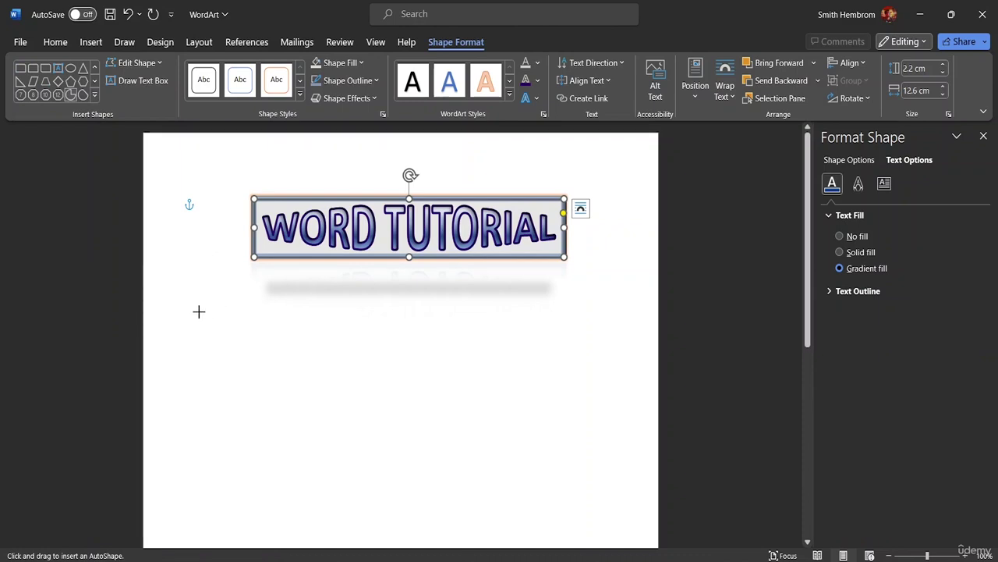
left_click_drag(199, 312, 324, 444)
left_click_drag(291, 398, 290, 398)
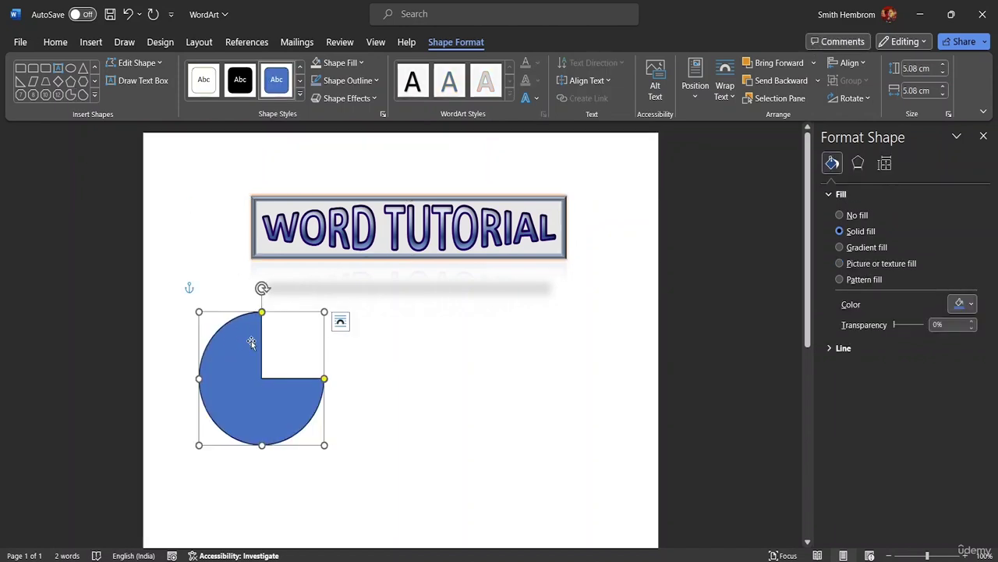
Step: Move the pie shape up so its open quarter wraps around the left end of the title
mouse_move(249, 335)
left_mouse_down()
mouse_move(229, 298)
mouse_move(221, 221)
left_mouse_up()
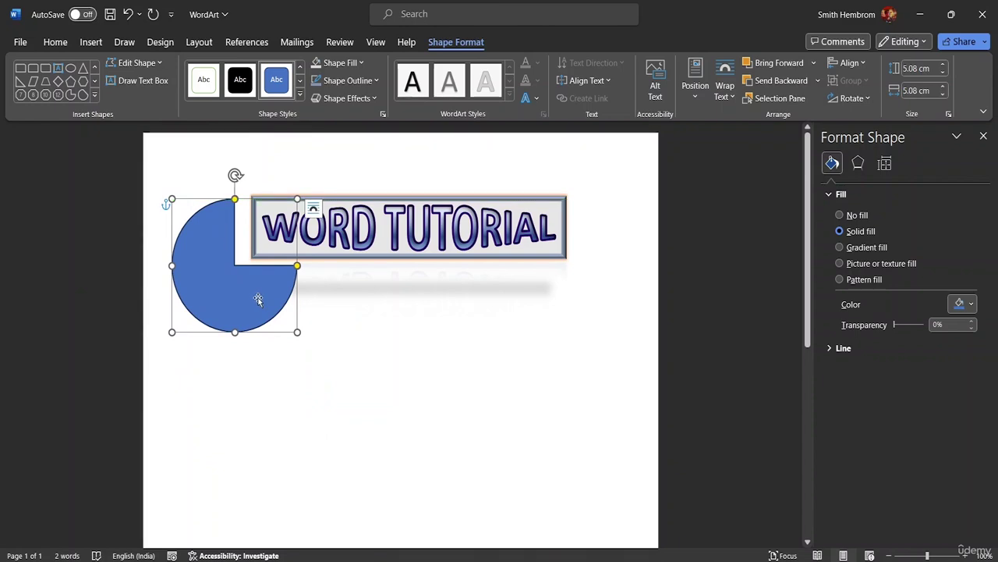
mouse_move(252, 294)
left_mouse_down()
mouse_move(270, 286)
mouse_move(242, 282)
mouse_move(252, 292)
mouse_move(241, 306)
left_mouse_up()
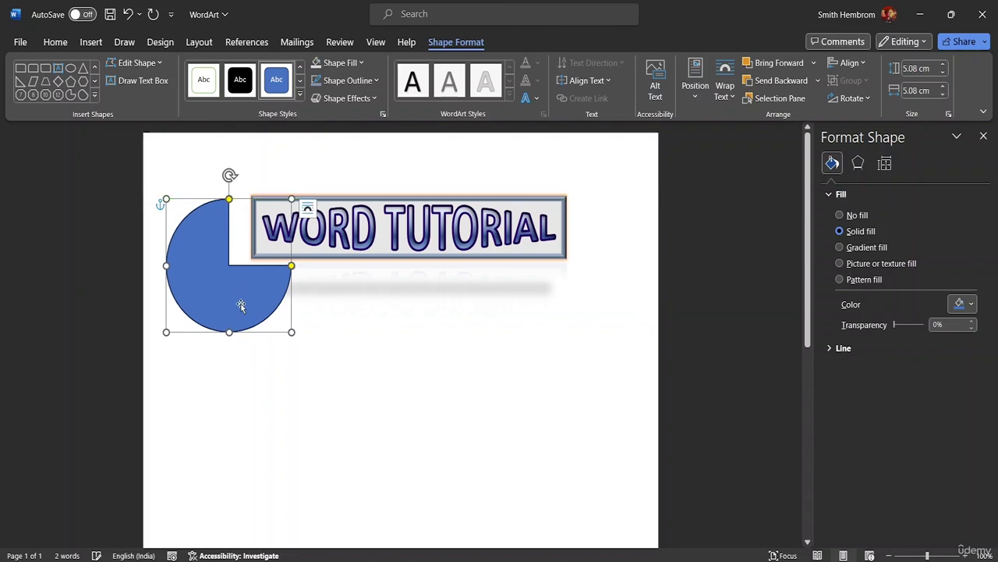
left_click(349, 334)
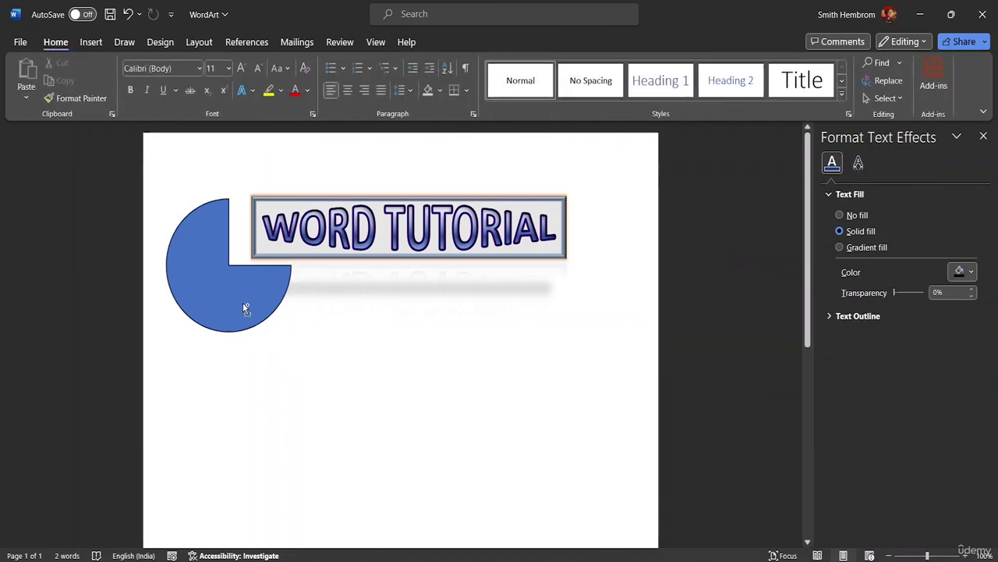
Step: Place a copy of the pie shape around the right end of the title, rotated left 90° to mirror the original
left_click_drag(239, 298, 563, 293)
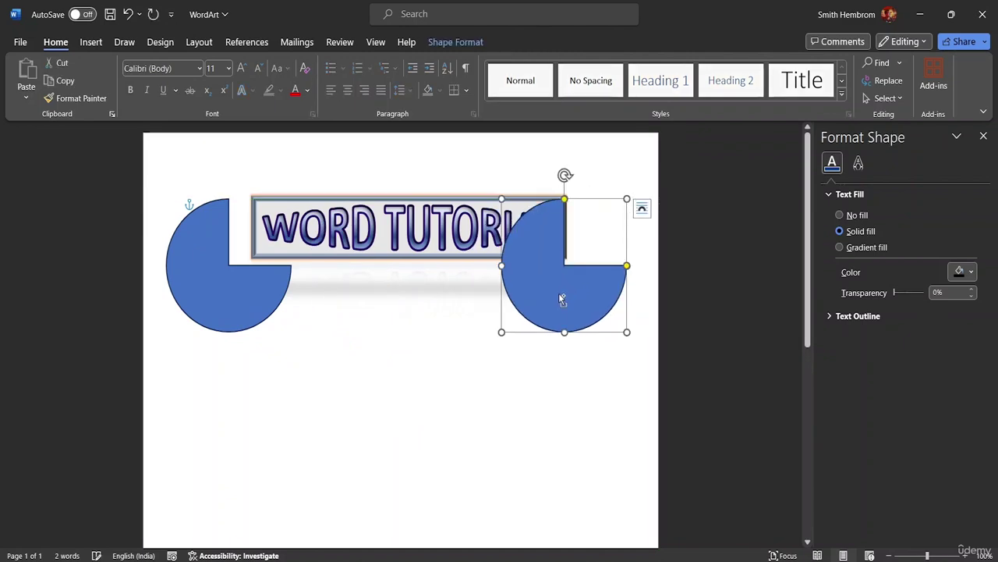
left_click(456, 43)
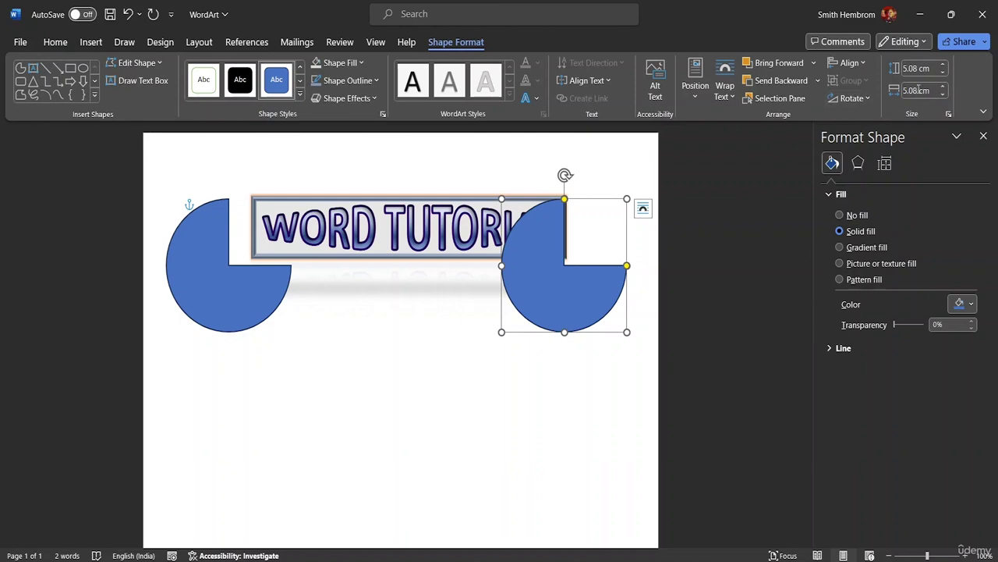
left_click(858, 97)
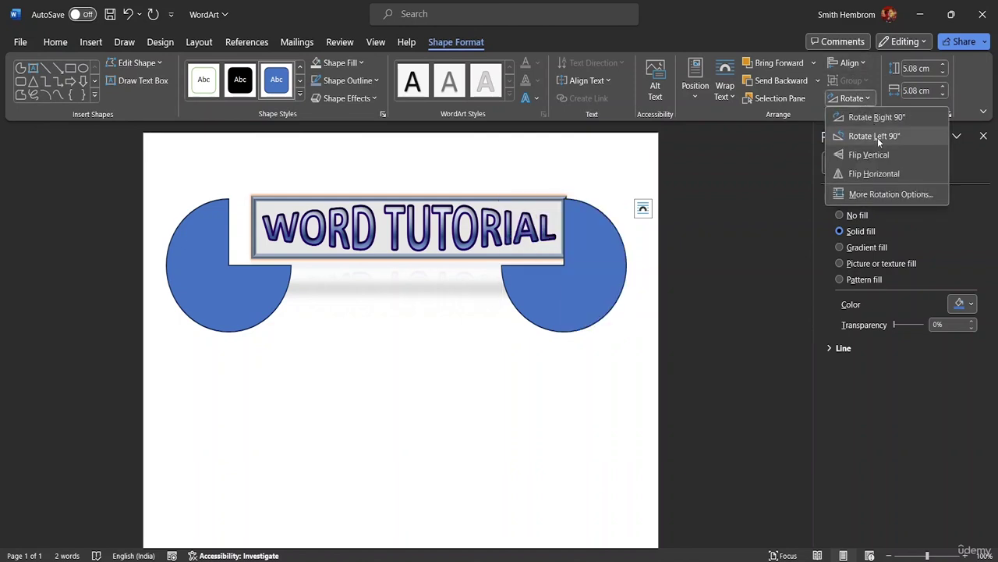
left_click(878, 137)
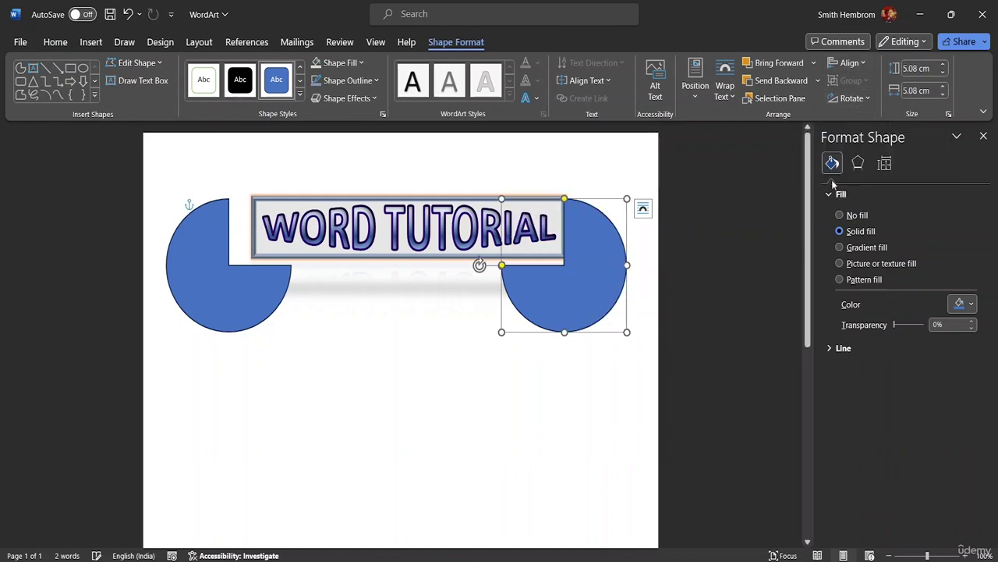
left_click_drag(596, 281, 619, 267)
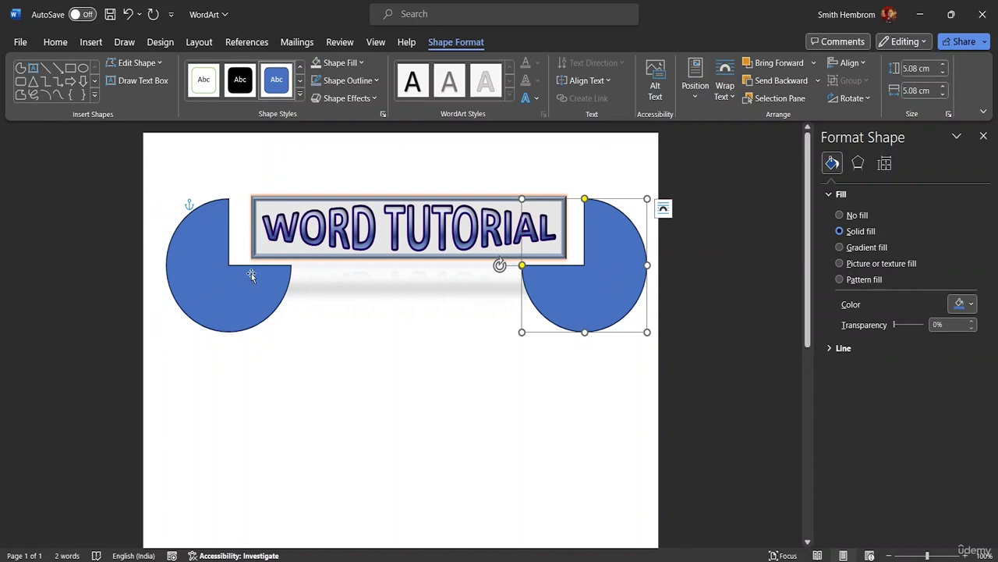
Step: Fill the left pie shape with the lightest blue-gray theme tint
left_click(257, 295)
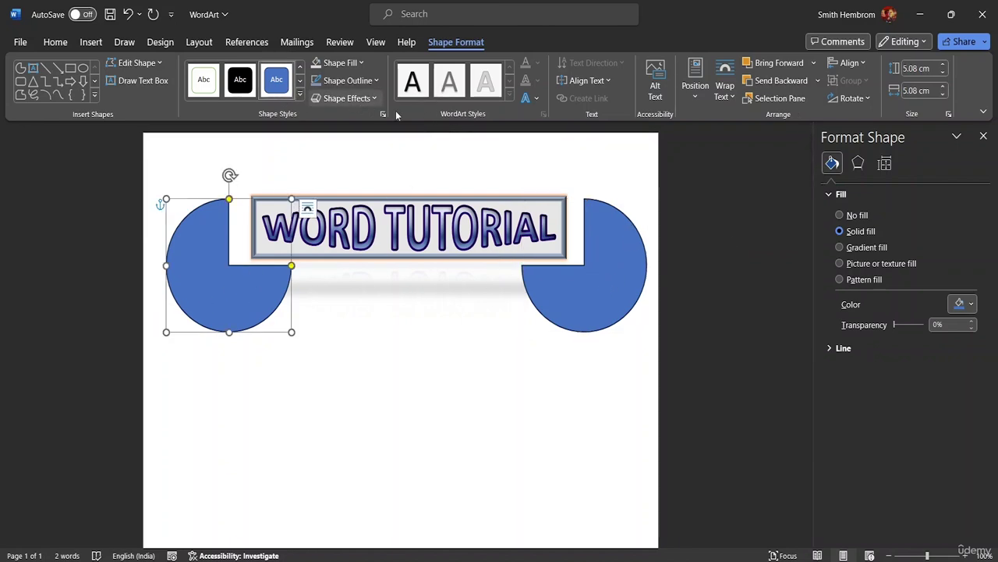
left_click(536, 99)
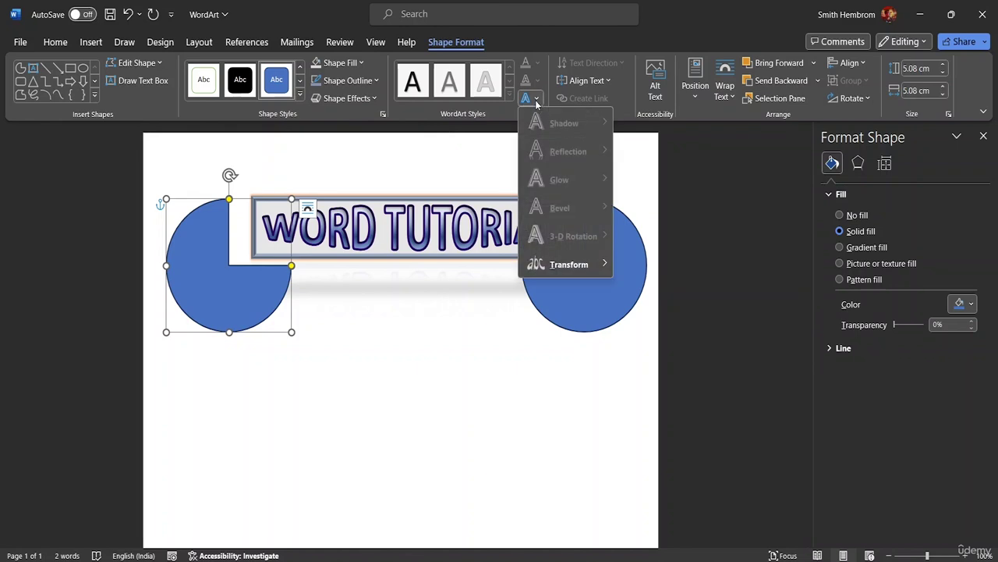
left_click(536, 100)
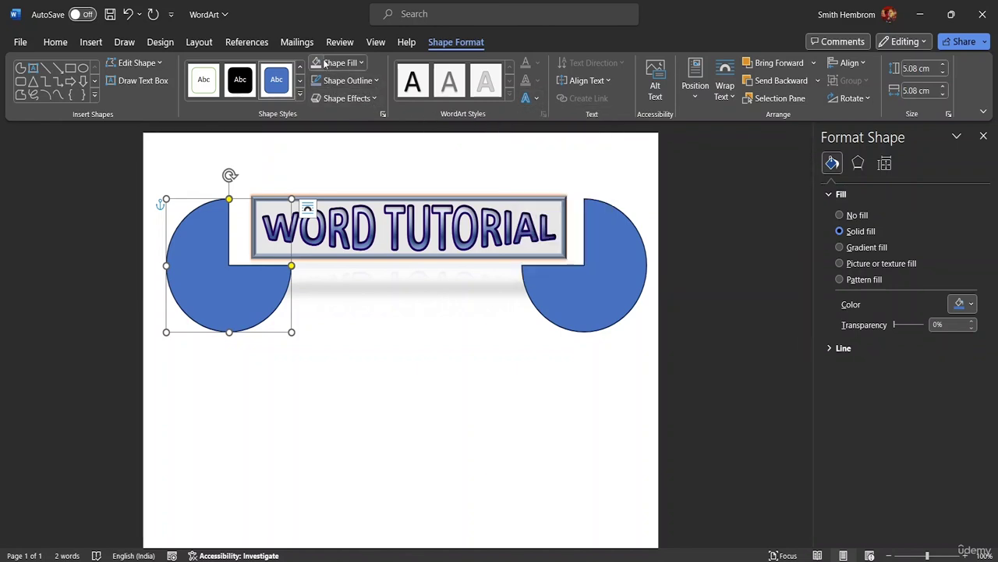
left_click(361, 66)
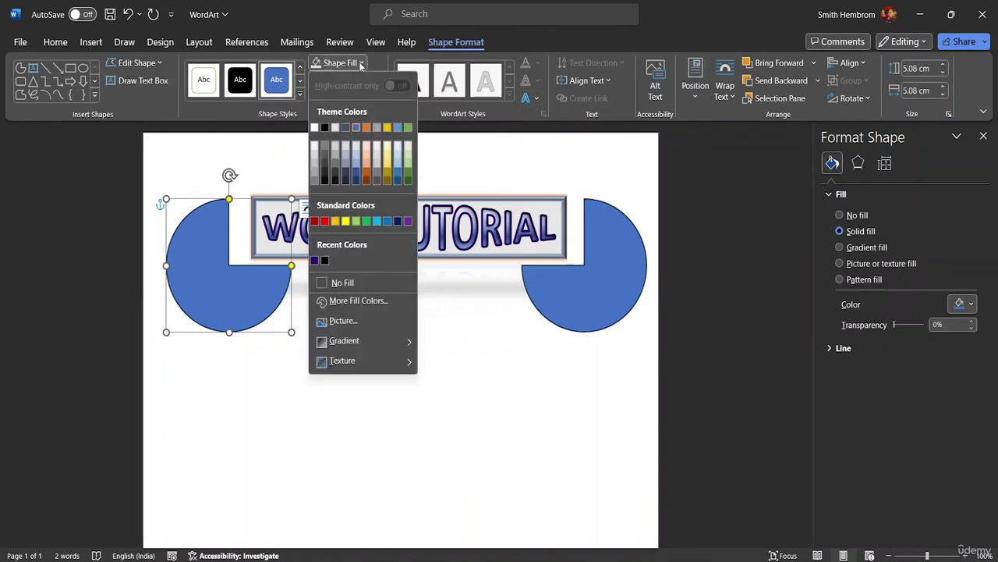
left_click(347, 148)
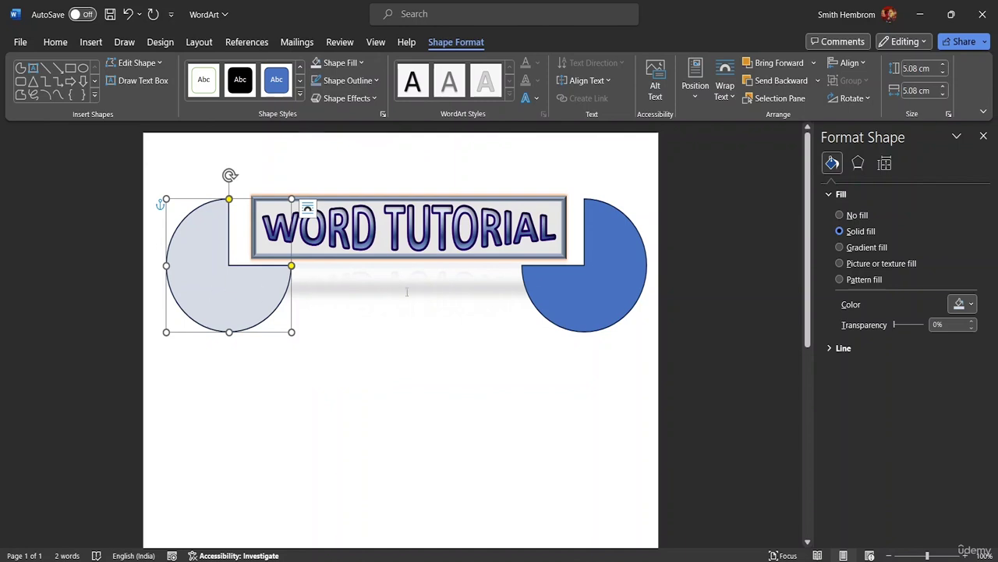
Step: Fill the right pie shape with the lightest blue theme tint
left_click(573, 285)
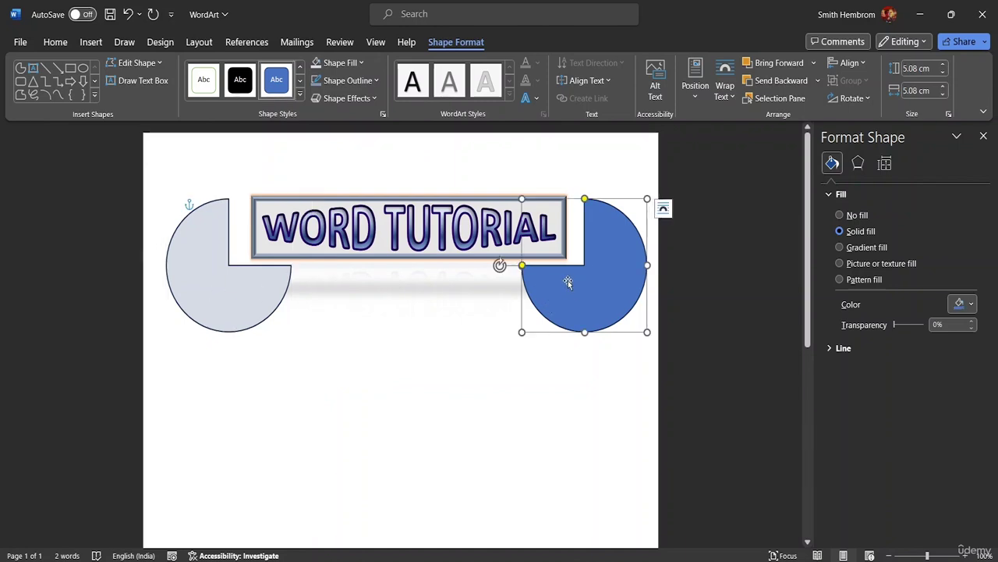
left_click(361, 64)
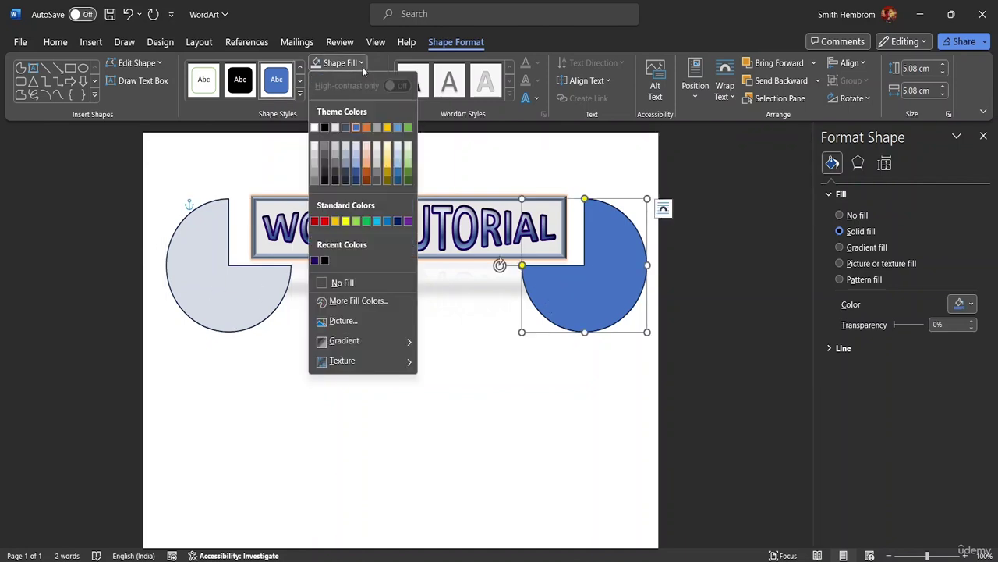
left_click(356, 148)
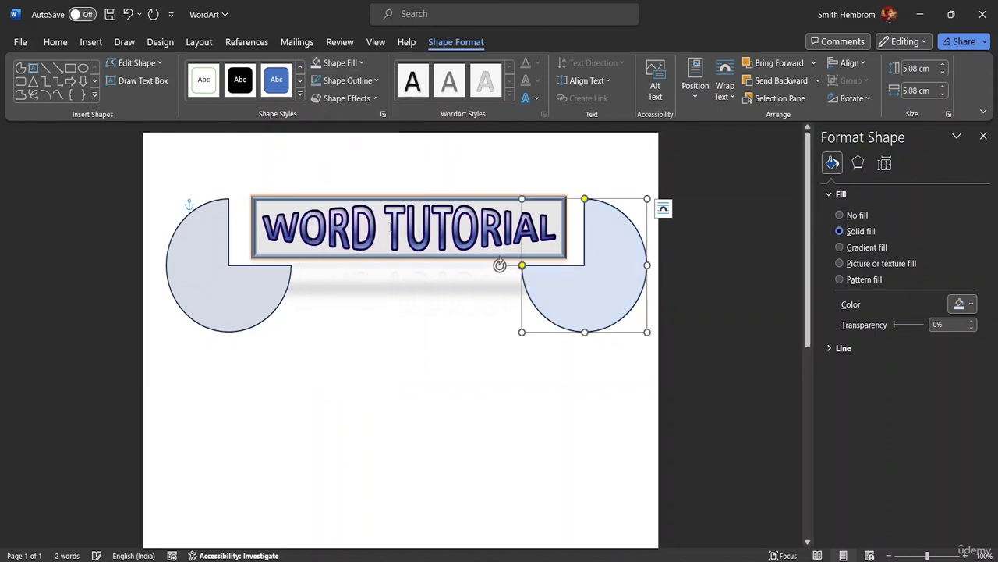
left_click(374, 314)
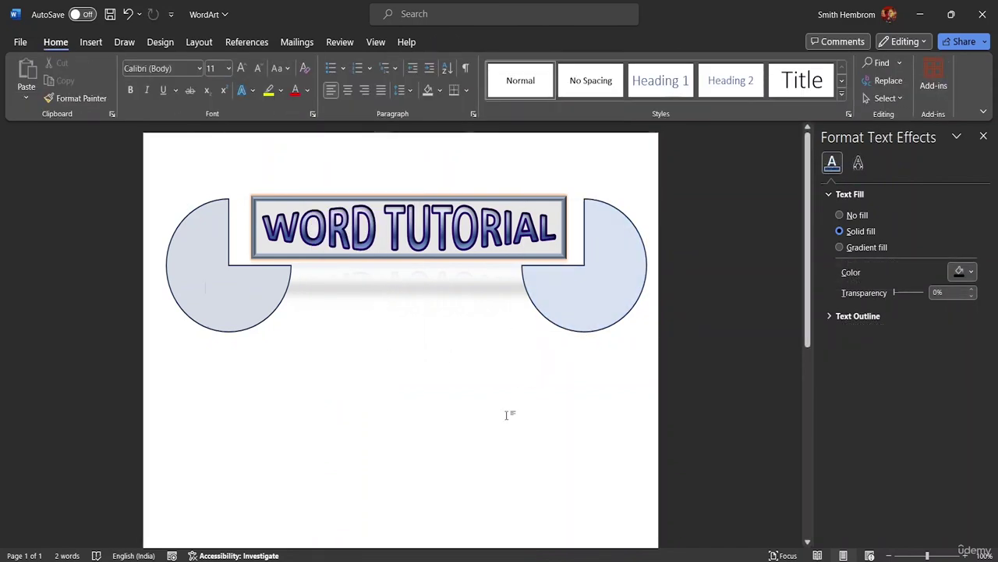
left_click(161, 182)
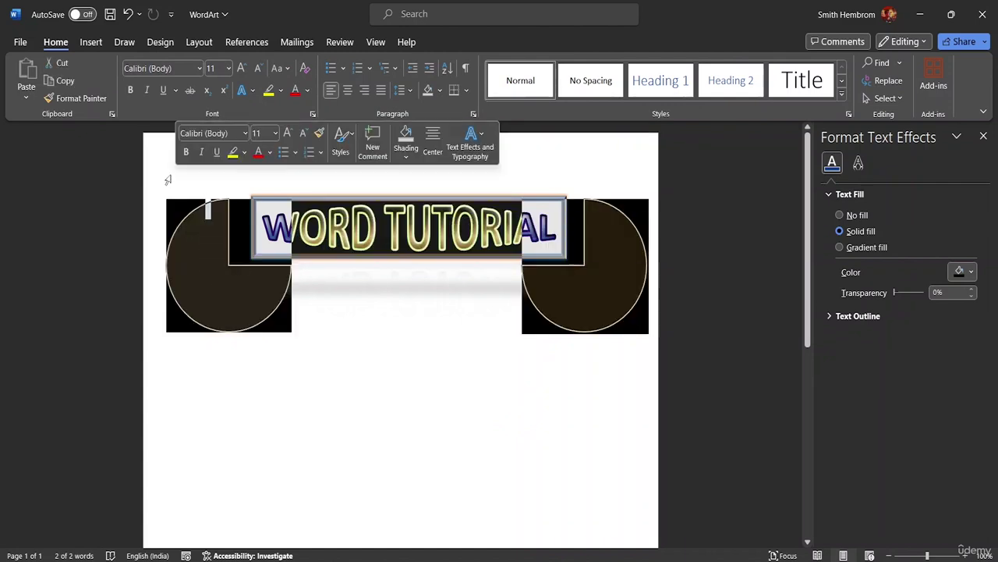
left_click(435, 392)
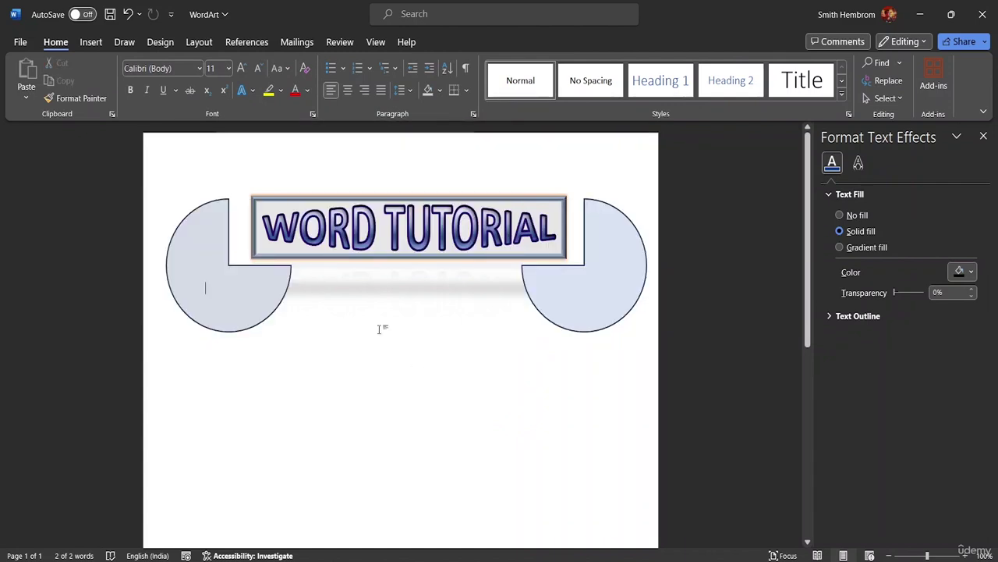
left_click(164, 199)
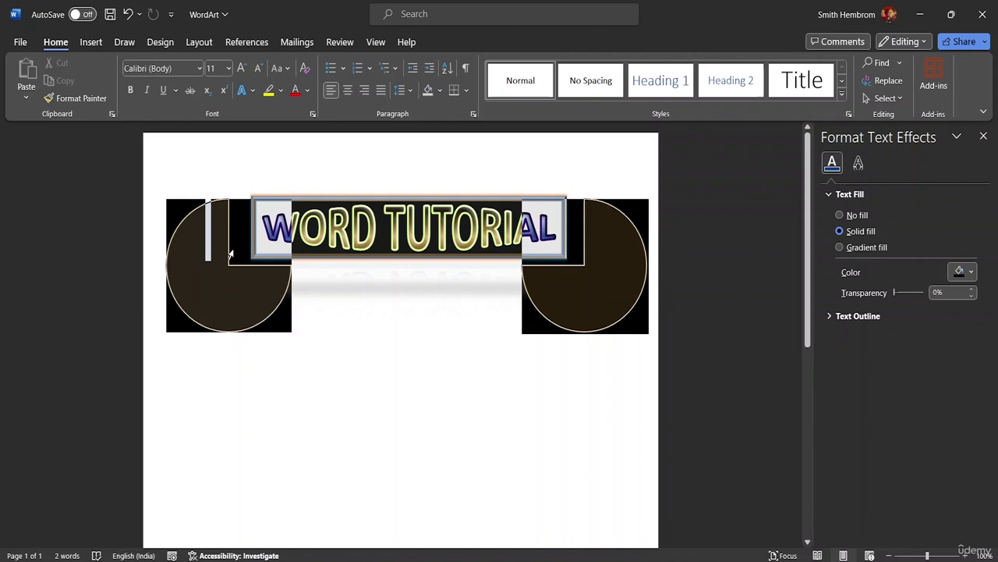
left_click(131, 231)
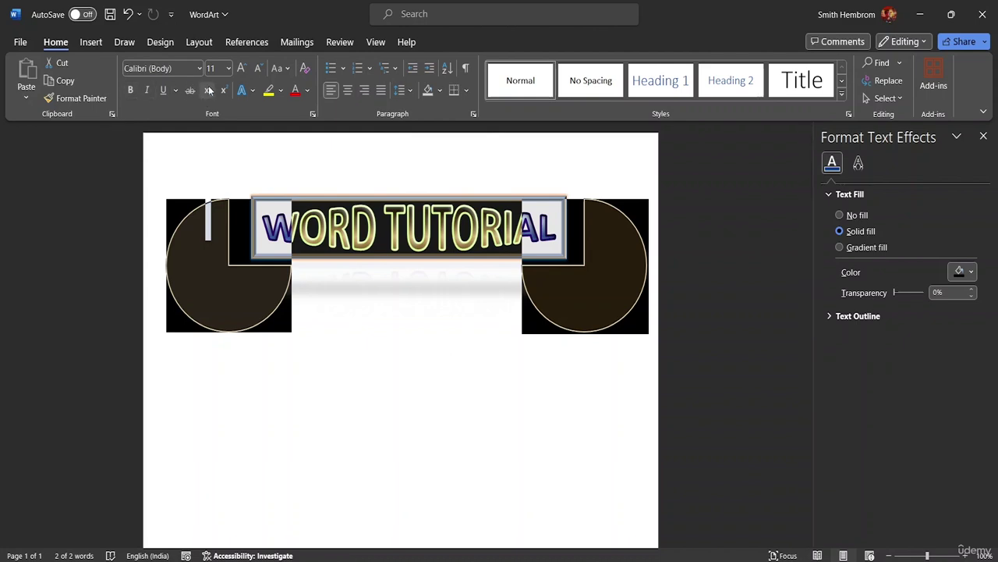
left_click(229, 69)
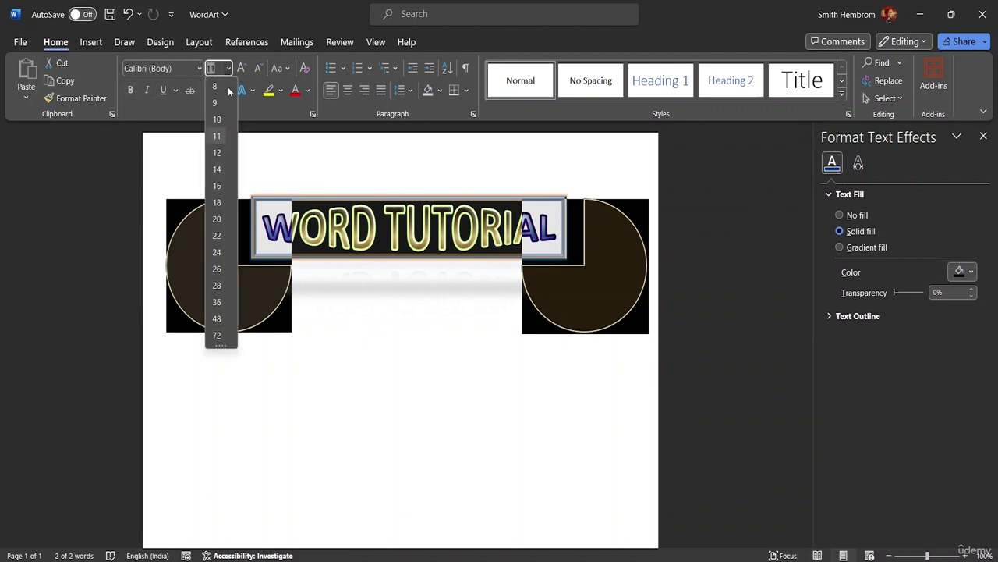
left_click(217, 153)
left_click(339, 327)
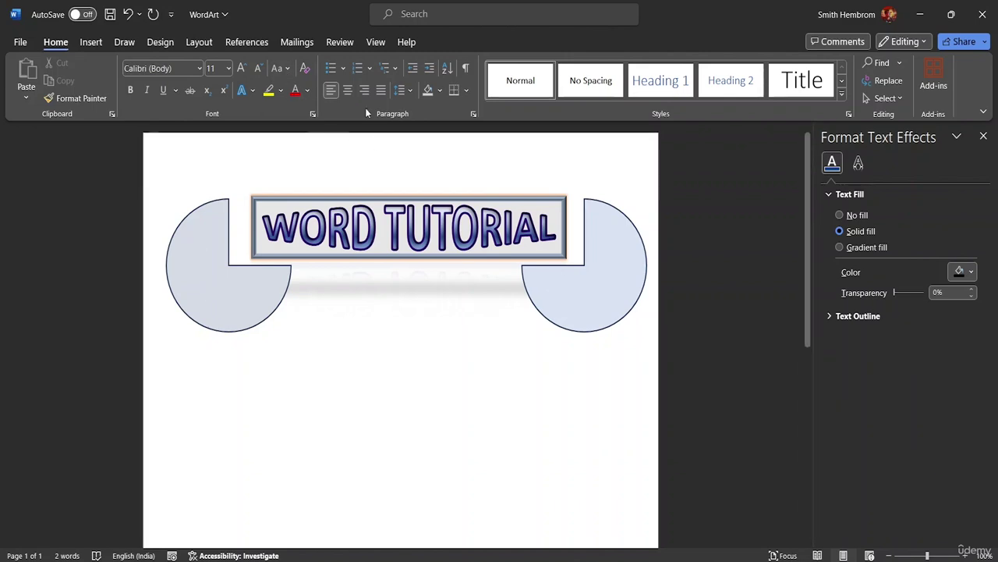
Step: Draw a text box about 3.47 cm high and 8.23 cm wide below the title, containing "ADVANCED TUTORIAL"
left_click(512, 258)
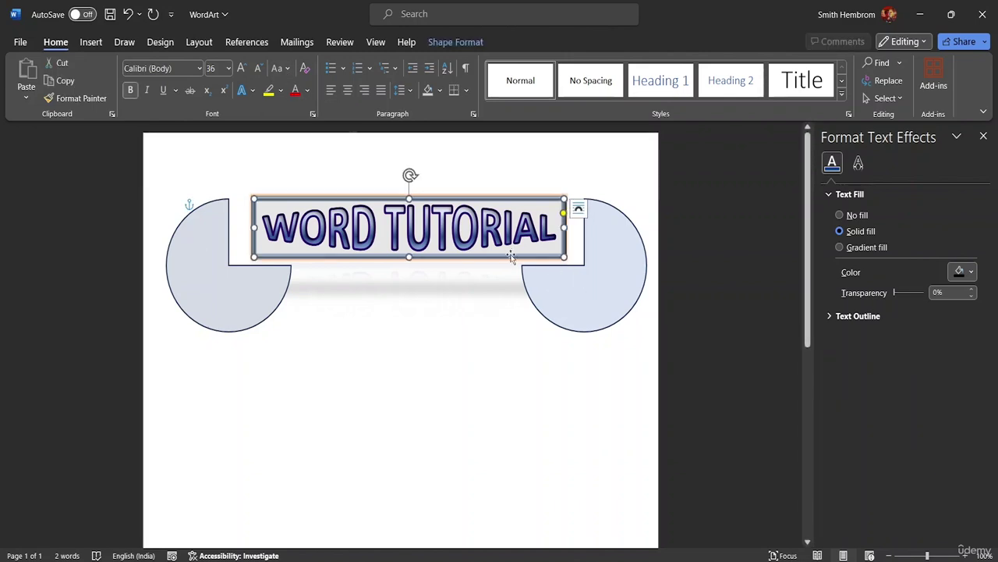
left_click(436, 42)
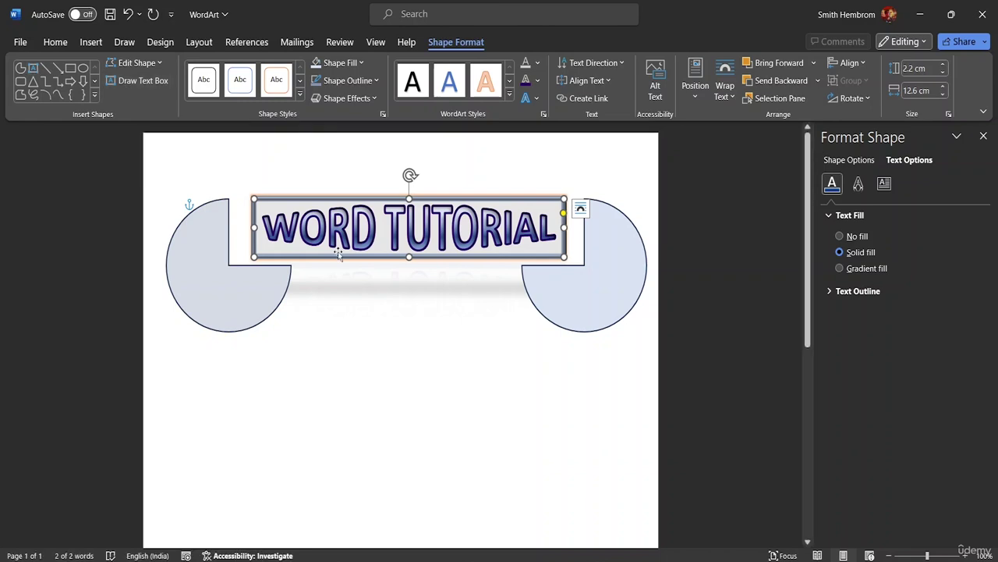
left_click(140, 80)
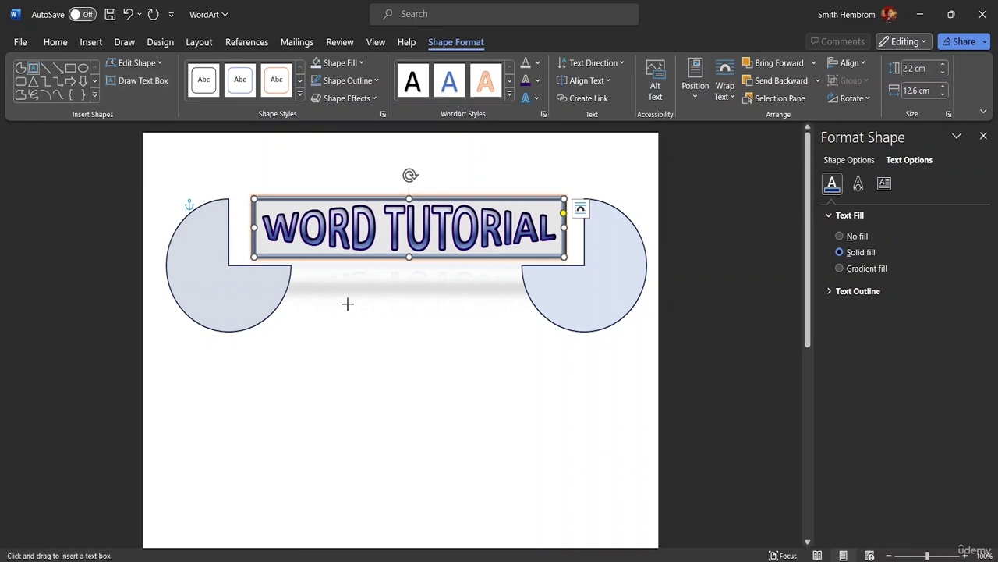
mouse_move(347, 318)
left_mouse_down()
mouse_move(455, 356)
mouse_move(499, 356)
mouse_move(509, 369)
left_mouse_up()
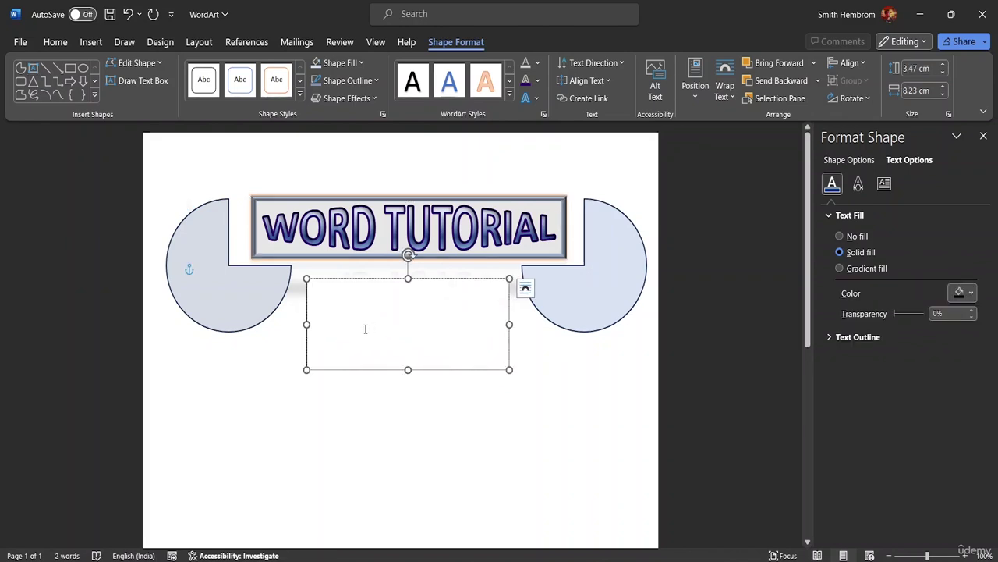
type("A")
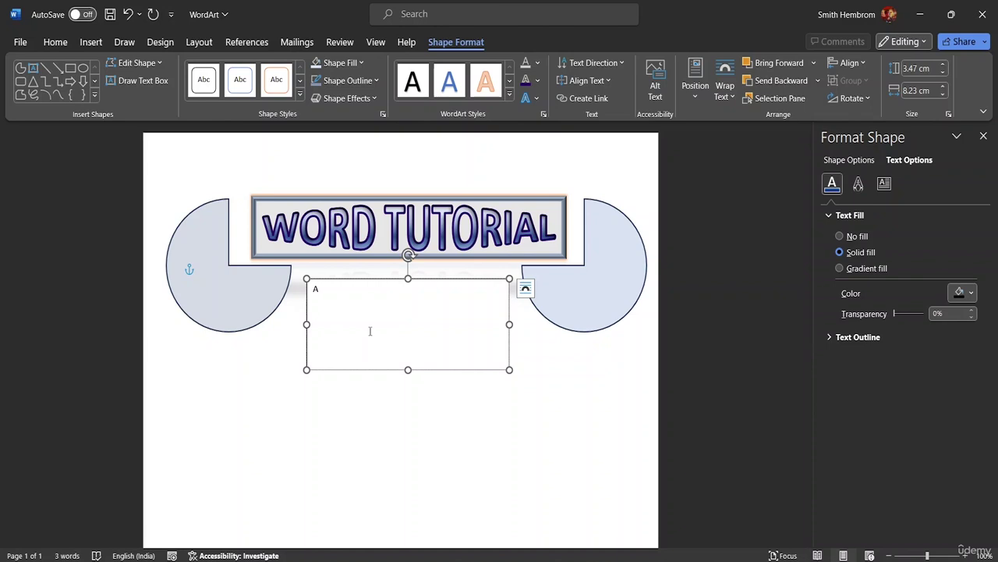
type("DVANC")
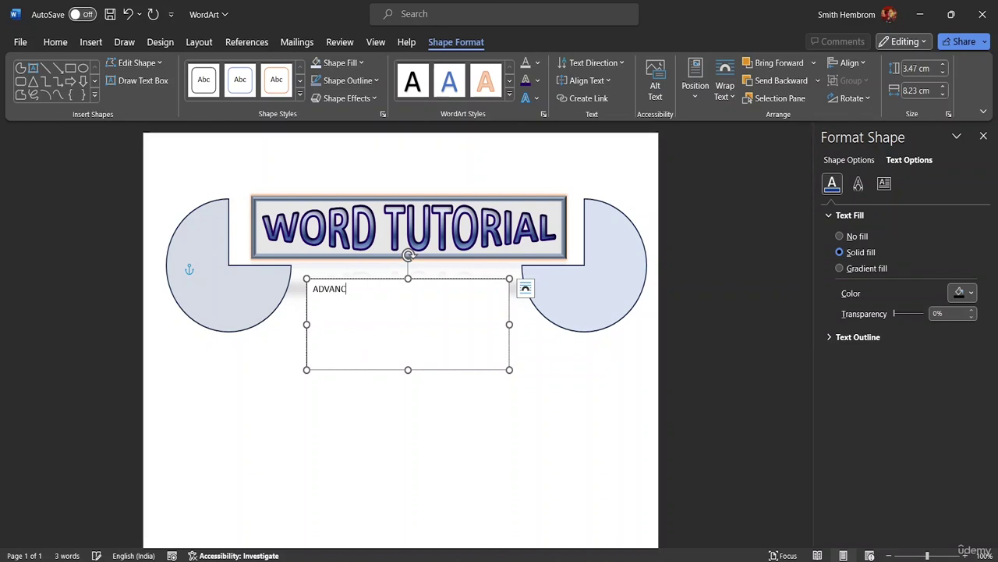
type("ED TUTORIAL")
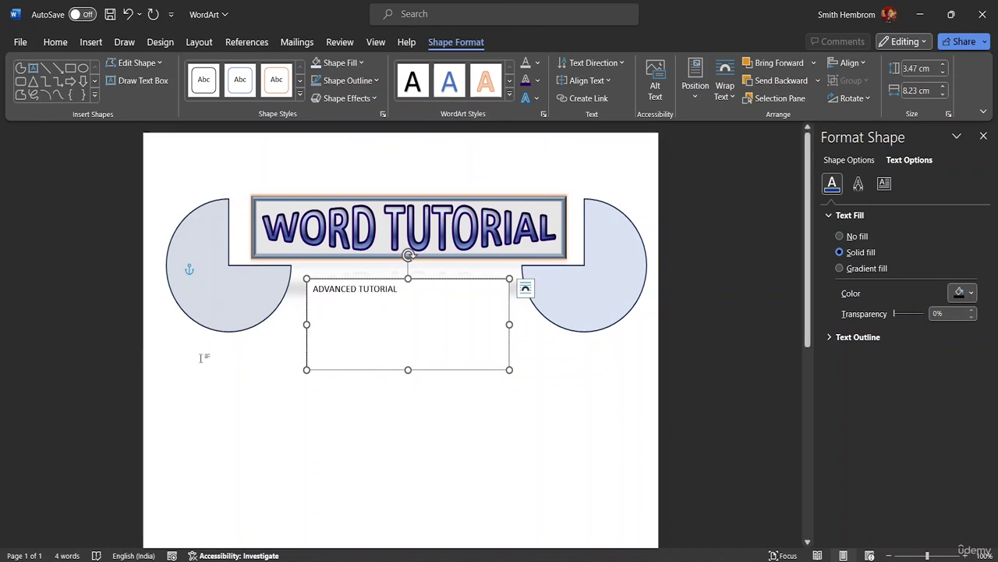
Step: Set the "ADVANCED TUTORIAL" text to size 26 and widen its box to about 8.87 cm so it fits on one line
left_click_drag(400, 290, 312, 291)
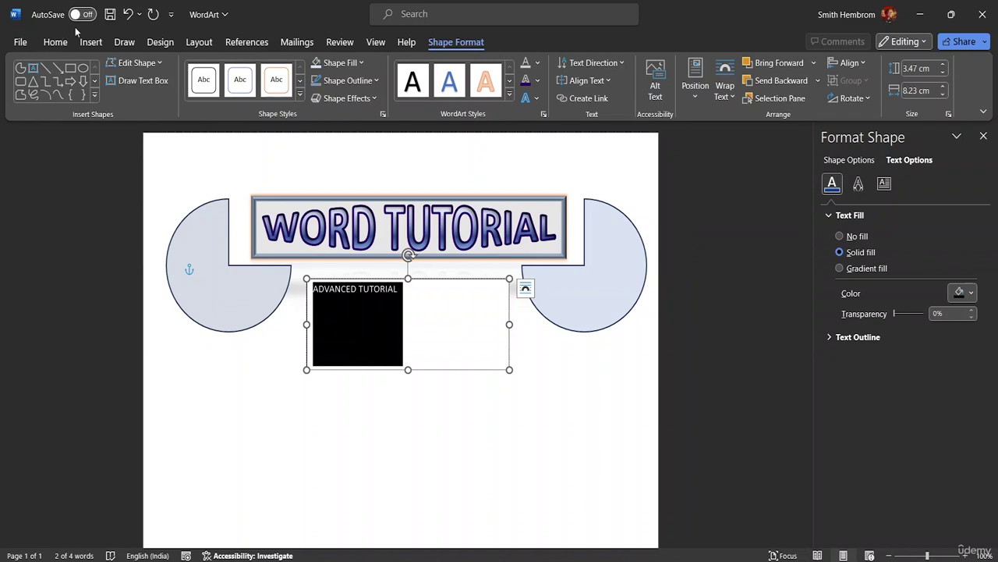
left_click(56, 43)
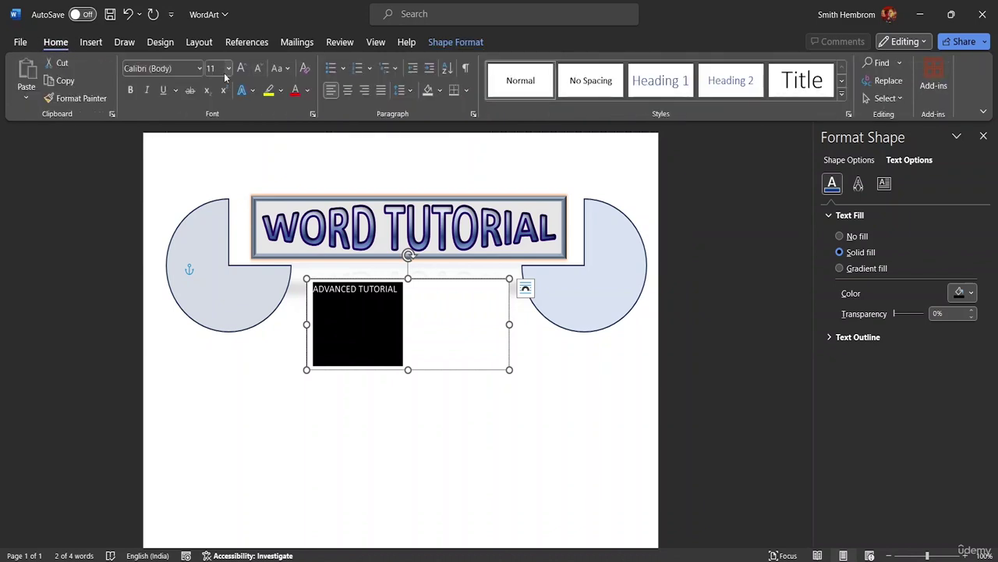
left_click(229, 68)
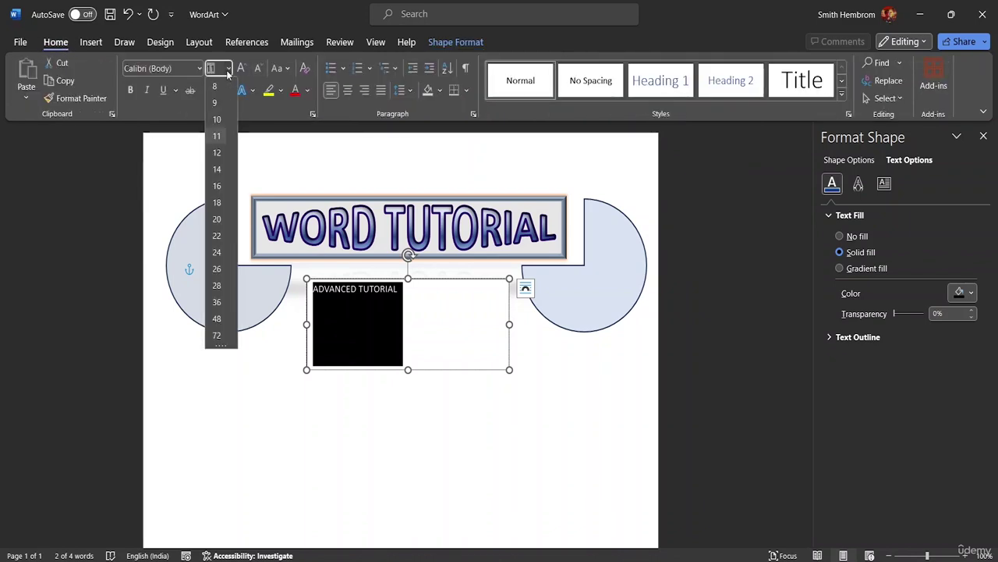
left_click(217, 269)
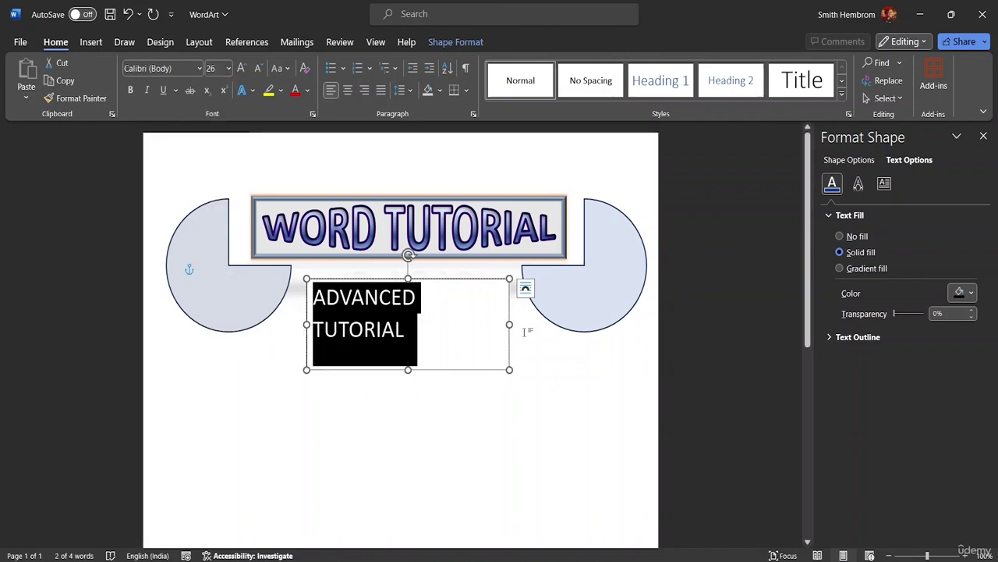
left_click_drag(510, 323, 525, 323)
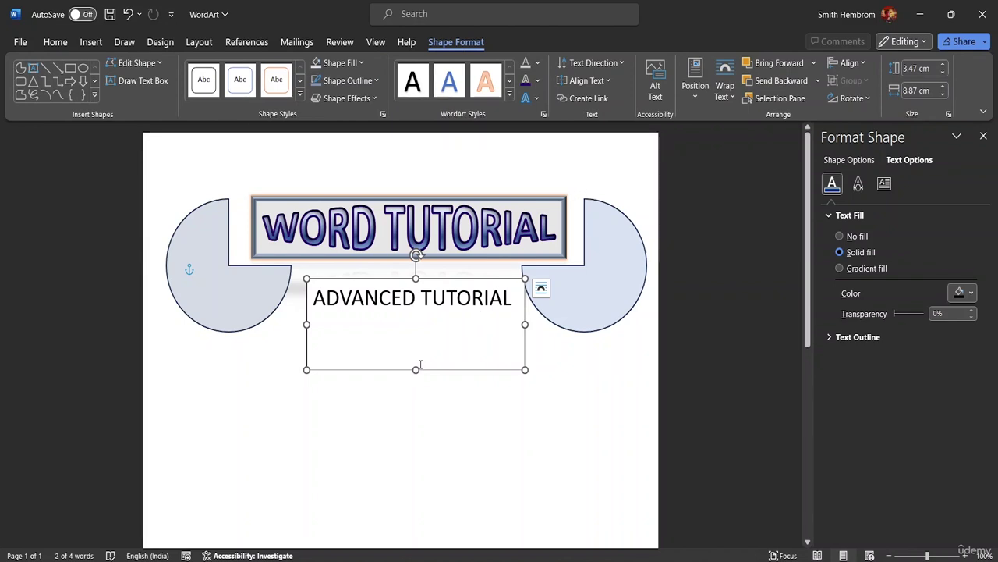
Step: Change the font of the "ADVANCED TUTORIAL" text to a Abstract Groovy
left_click(514, 298)
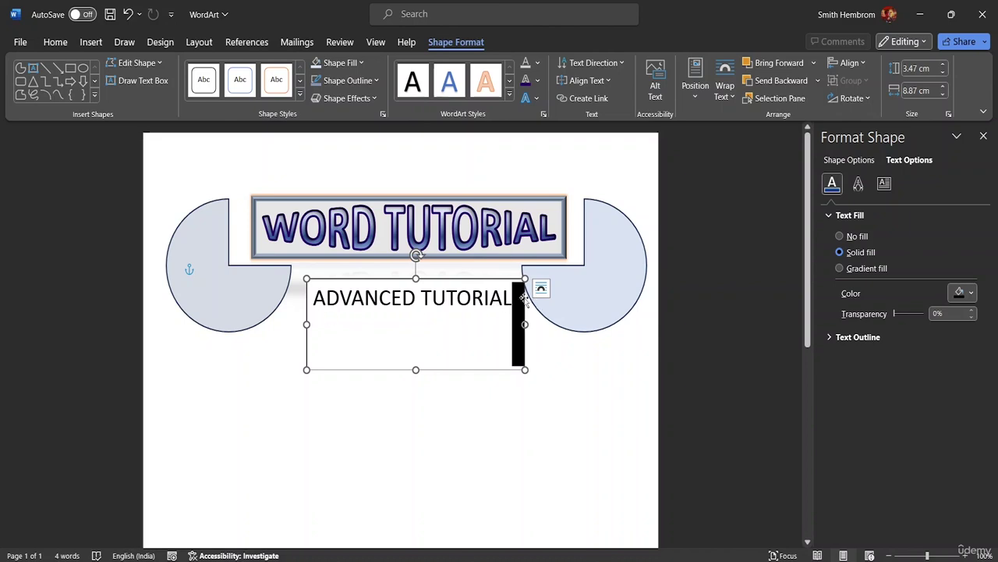
double_click(515, 299)
left_click(512, 298)
left_click_drag(512, 299, 355, 291)
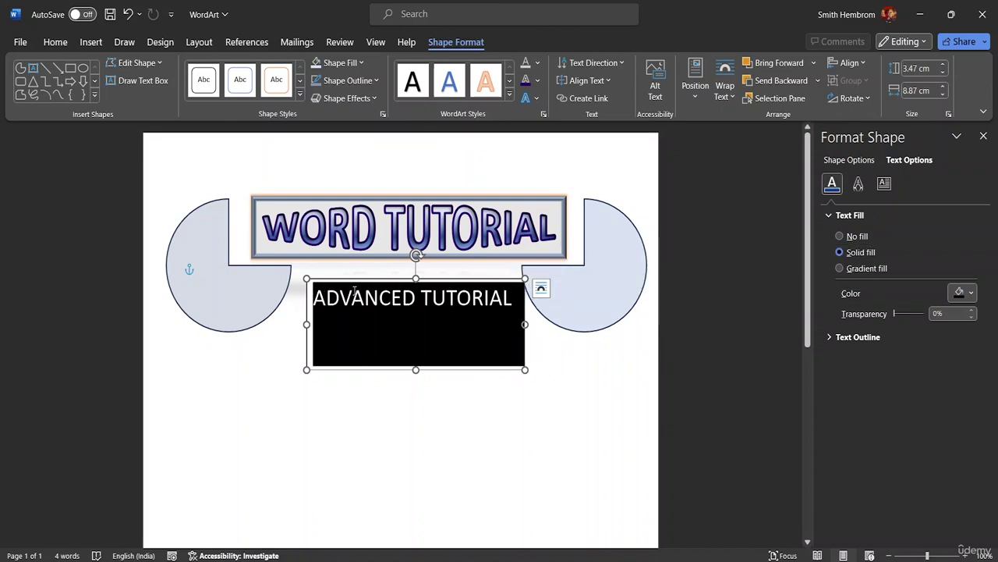
left_click(67, 45)
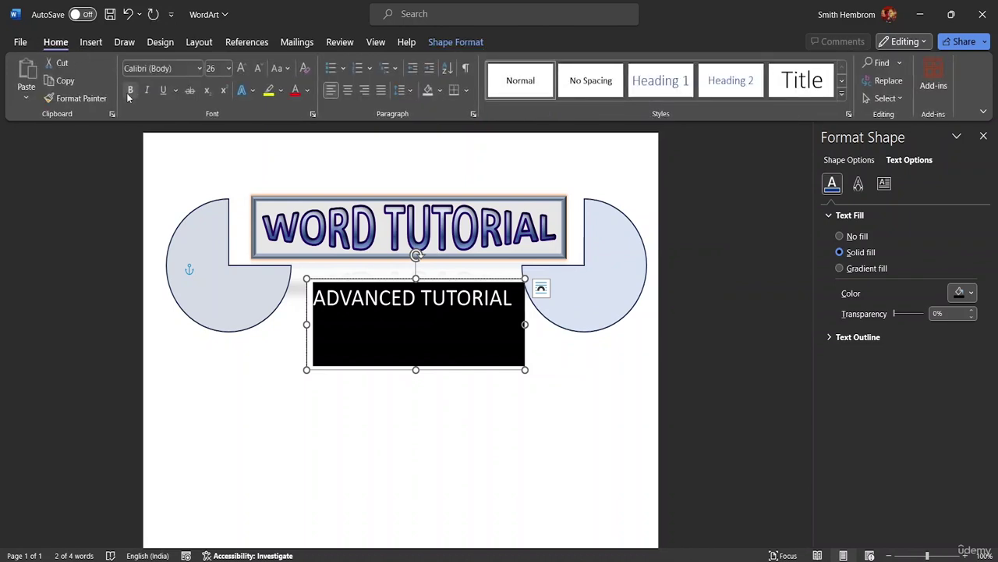
left_click(199, 68)
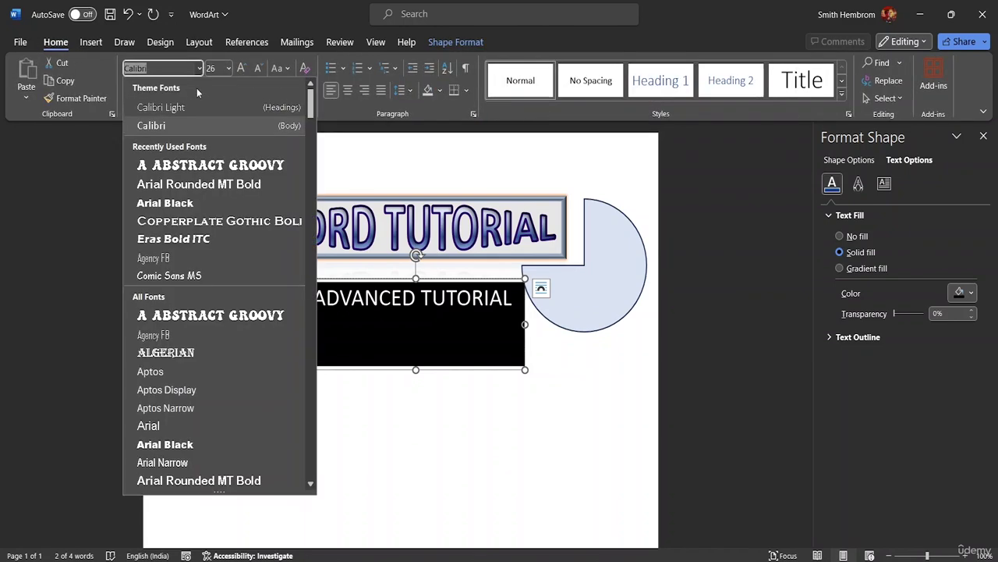
left_click(199, 168)
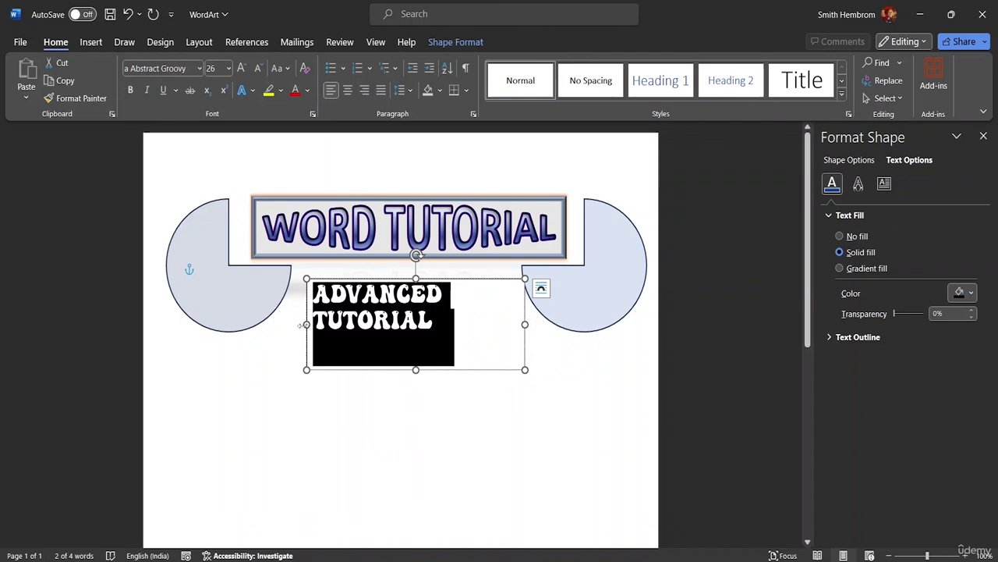
Step: Resize the text box to about 3.64 cm high and 8.98 cm wide, and center its text
mouse_move(306, 325)
left_mouse_down()
mouse_move(280, 325)
mouse_move(293, 326)
left_mouse_up()
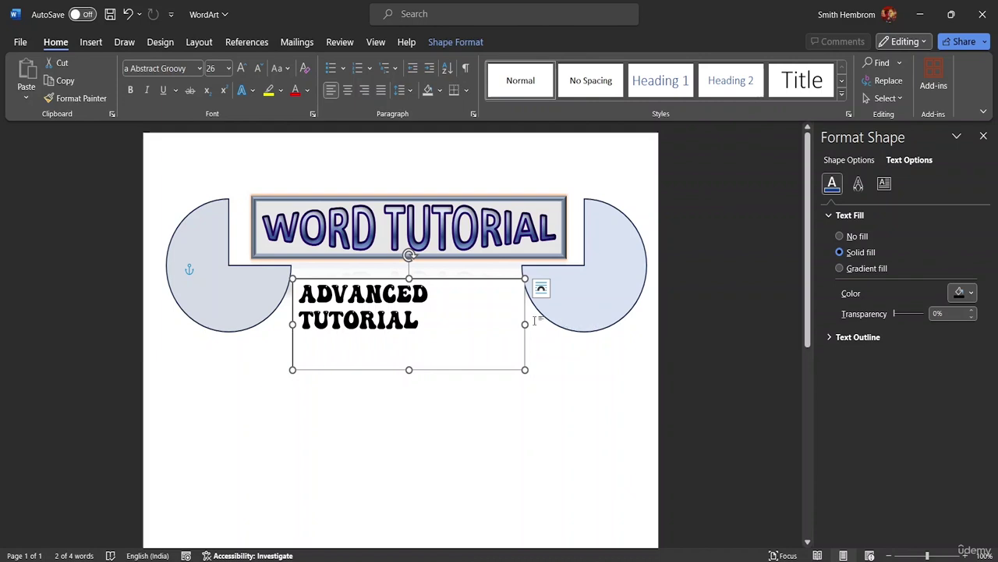
left_click_drag(526, 322, 513, 322)
left_click(434, 300)
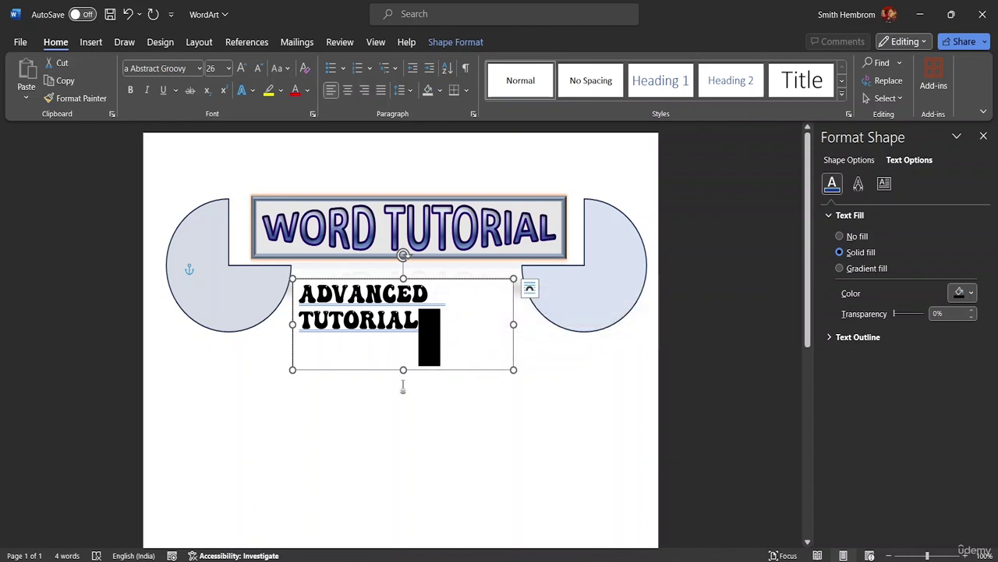
left_click_drag(403, 369, 314, 289)
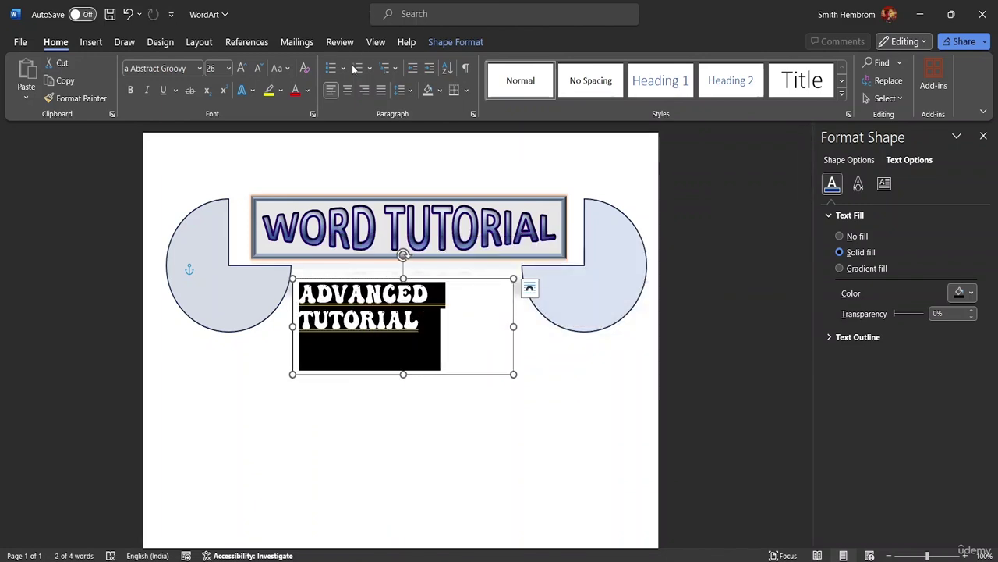
left_click(348, 91)
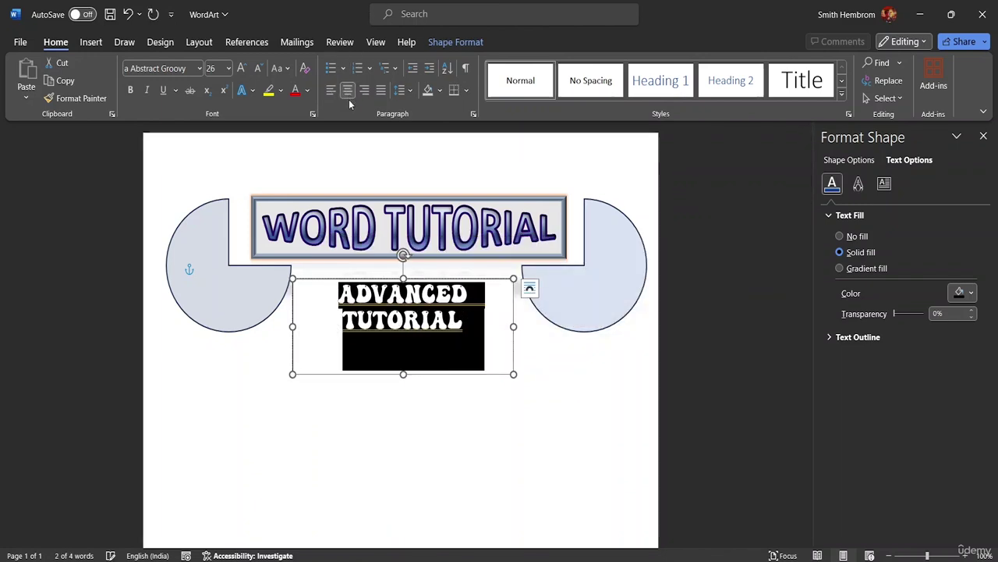
Step: Apply the blue-filled WordArt style to all the text in the "ADVANCED TUTORIAL" box
left_click(498, 345)
key("ctrl+a")
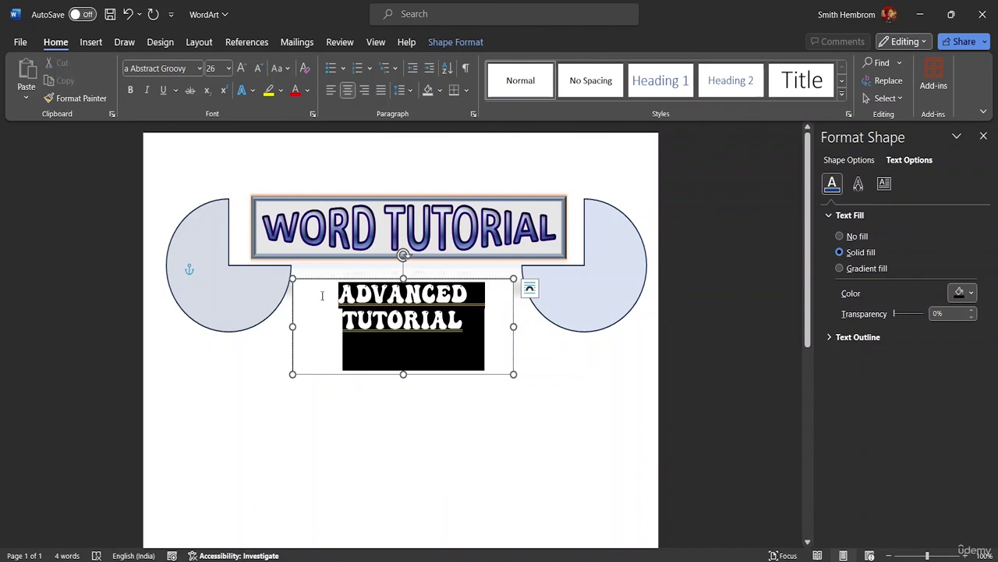
left_click(308, 91)
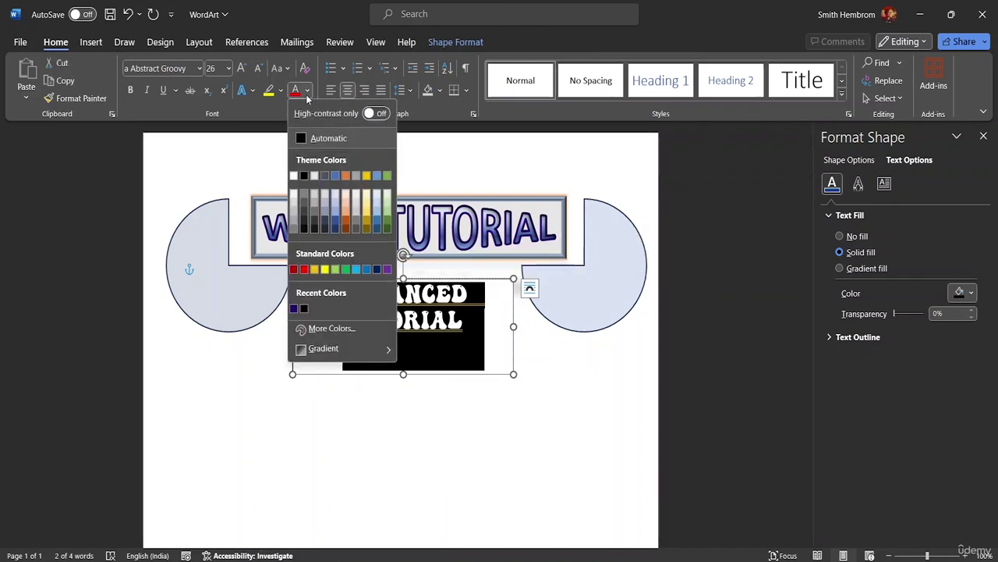
left_click(441, 43)
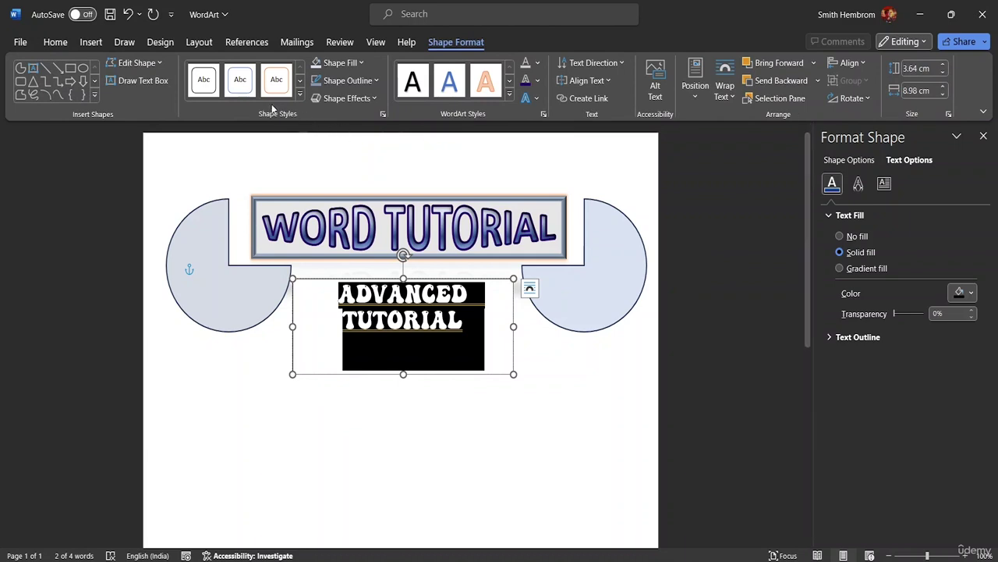
left_click(451, 87)
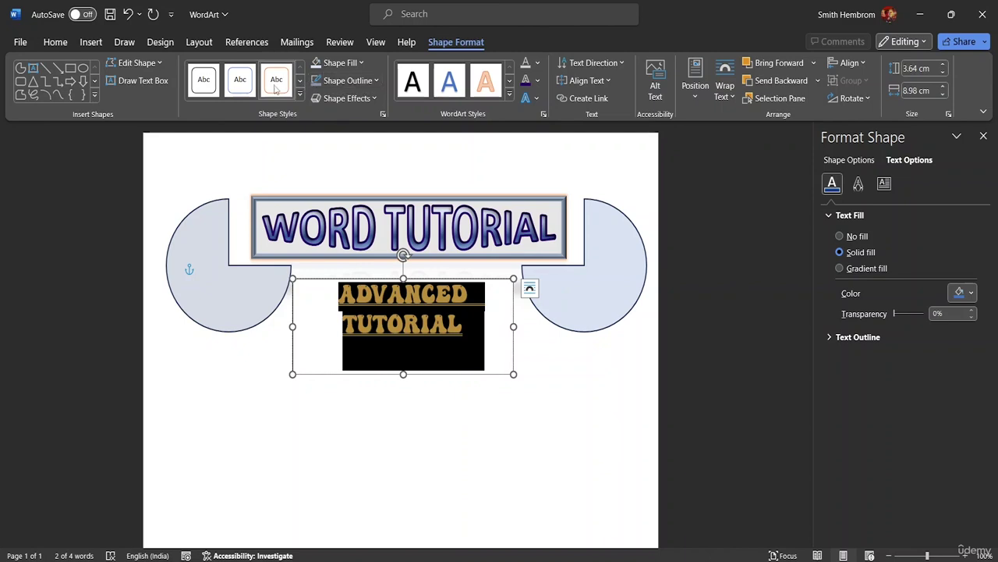
Step: Draw a rectangle about 2.6 cm high and 7.28 cm wide over the "ADVANCED TUTORIAL" text and send it to the back
left_click(81, 68)
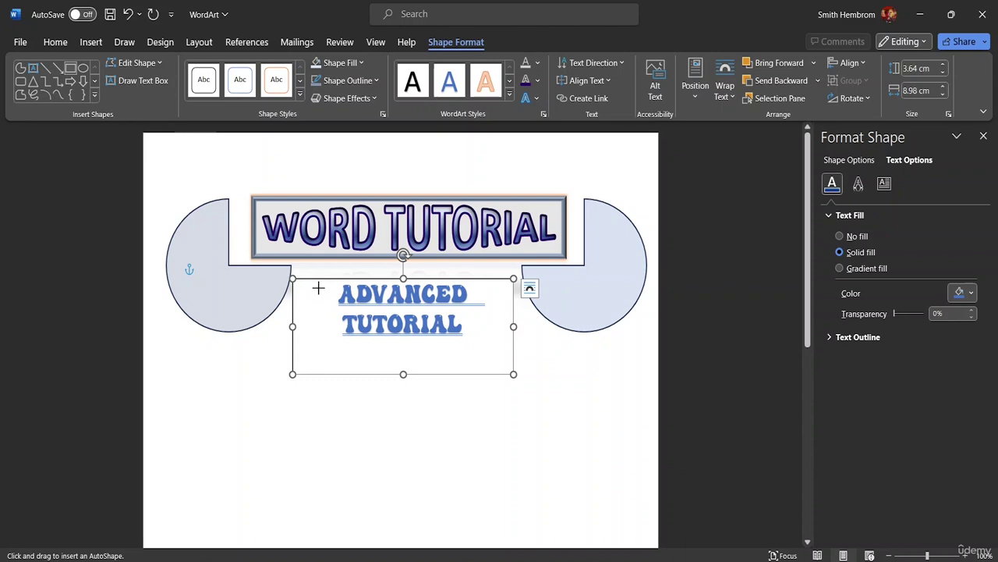
left_click_drag(315, 278, 494, 347)
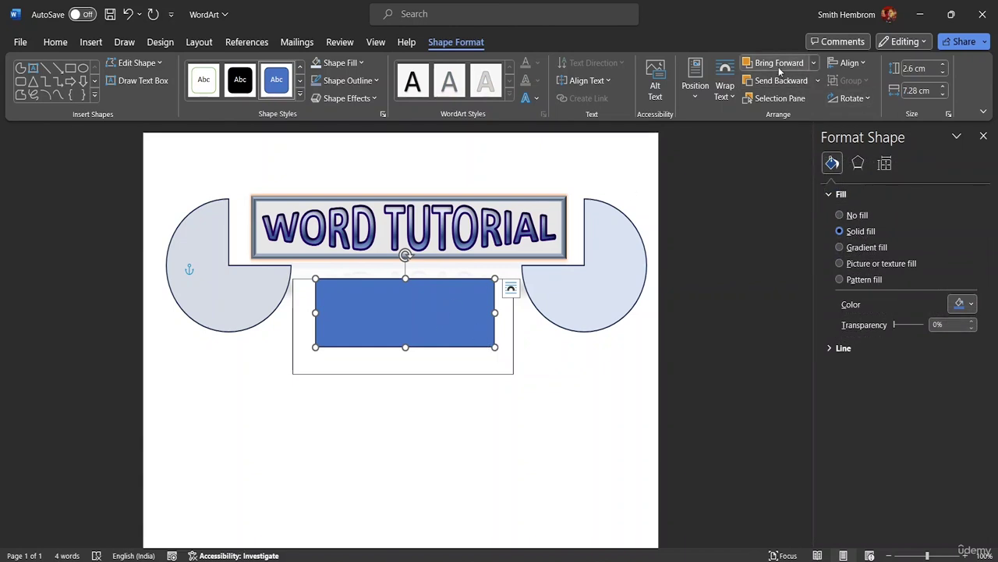
left_click(818, 81)
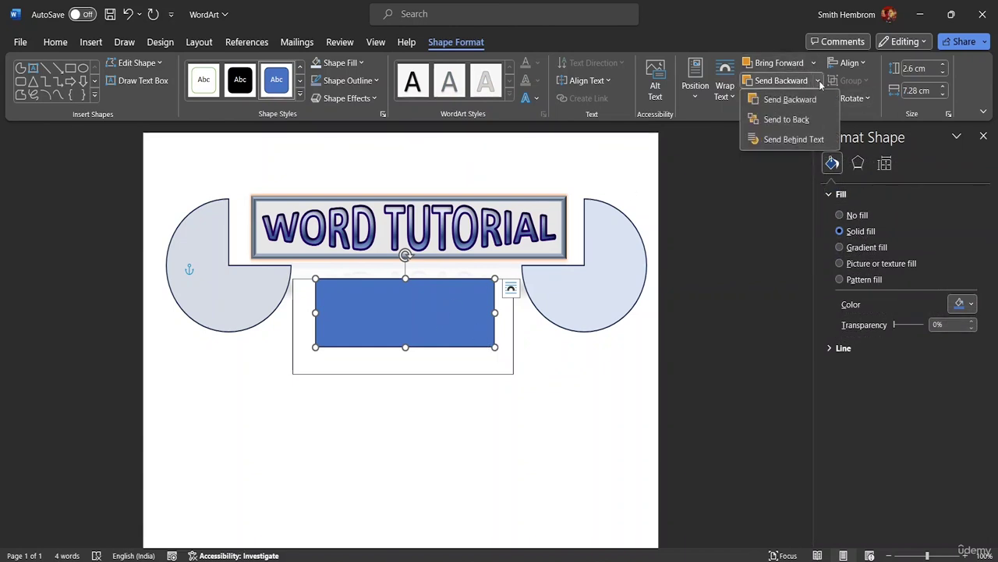
left_click(786, 119)
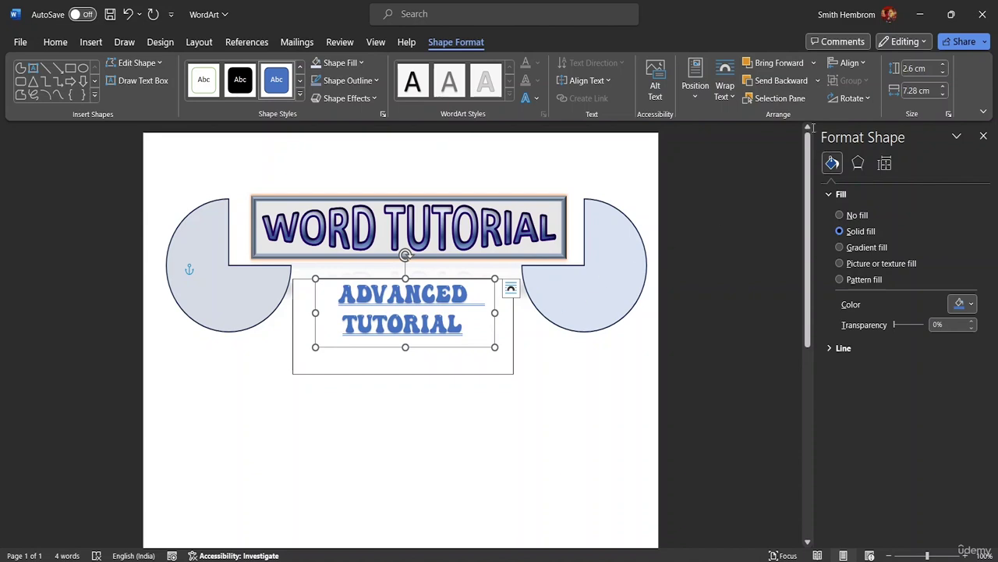
Step: Try to send the rectangle over the "ADVANCED TUTORIAL" text behind the text
left_click(819, 81)
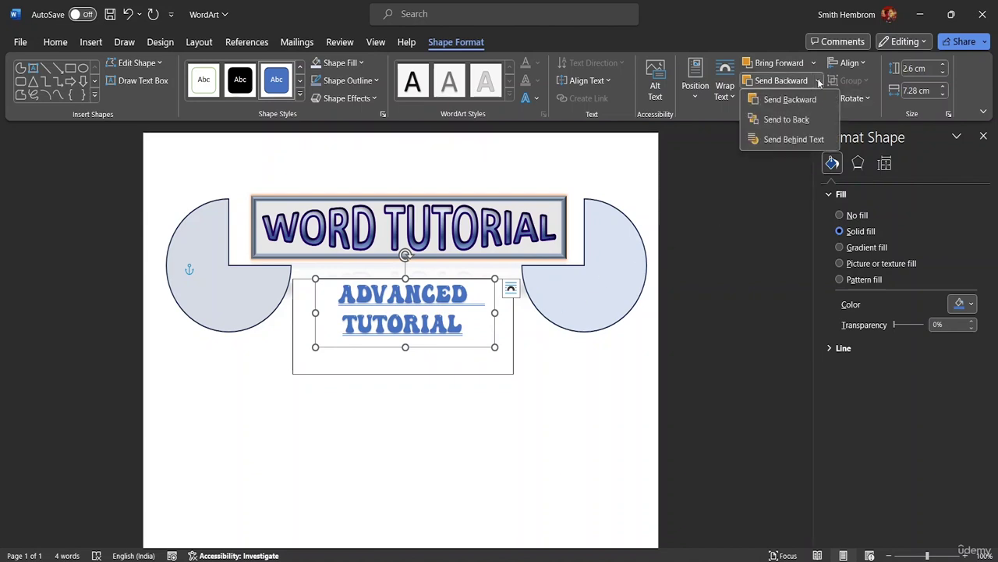
left_click(792, 141)
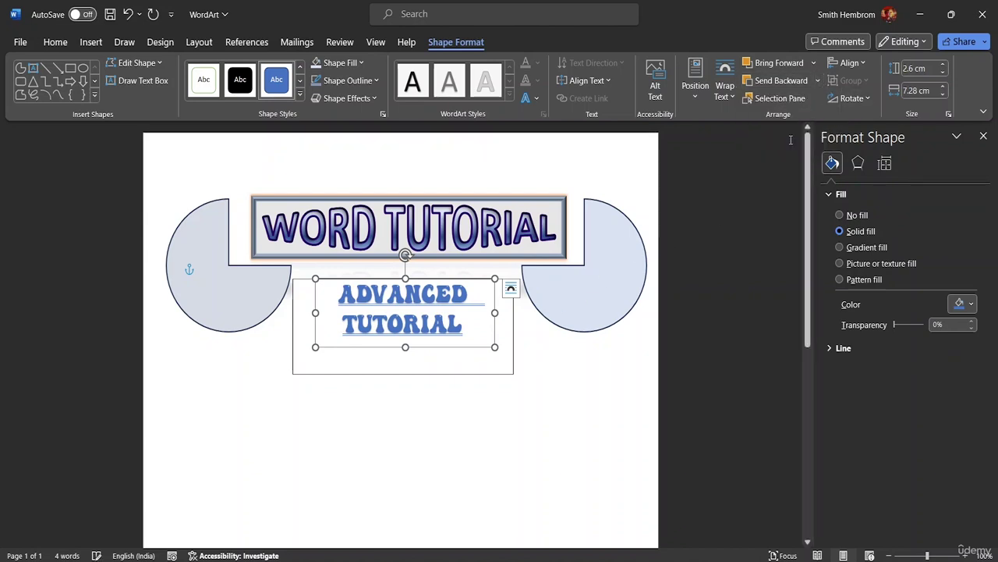
left_click(818, 82)
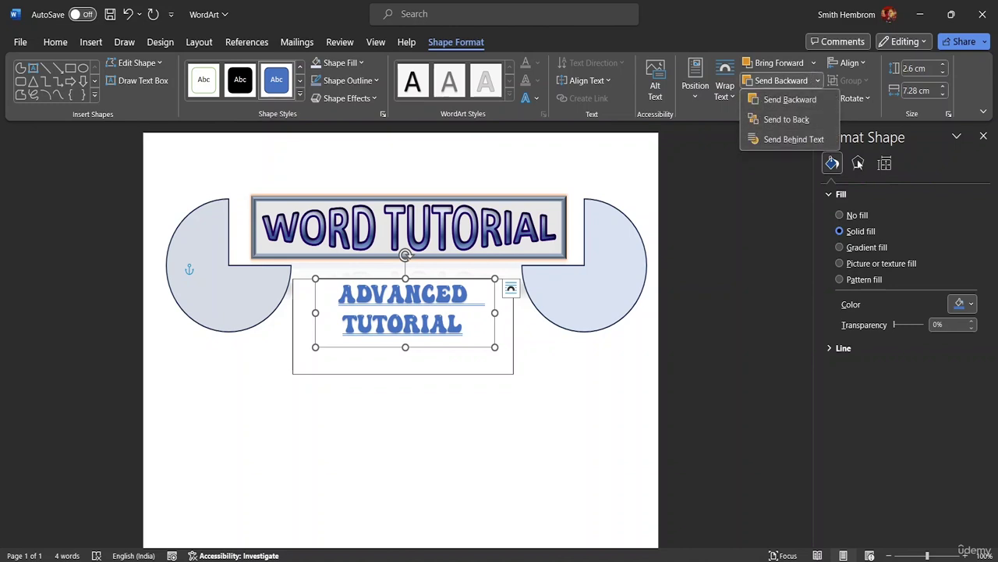
left_click(551, 396)
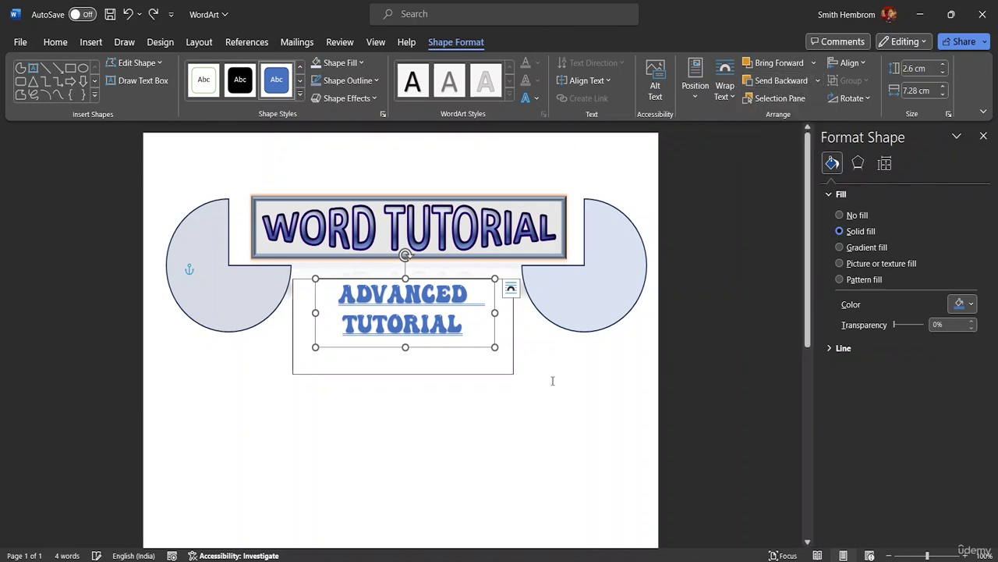
left_click(552, 381)
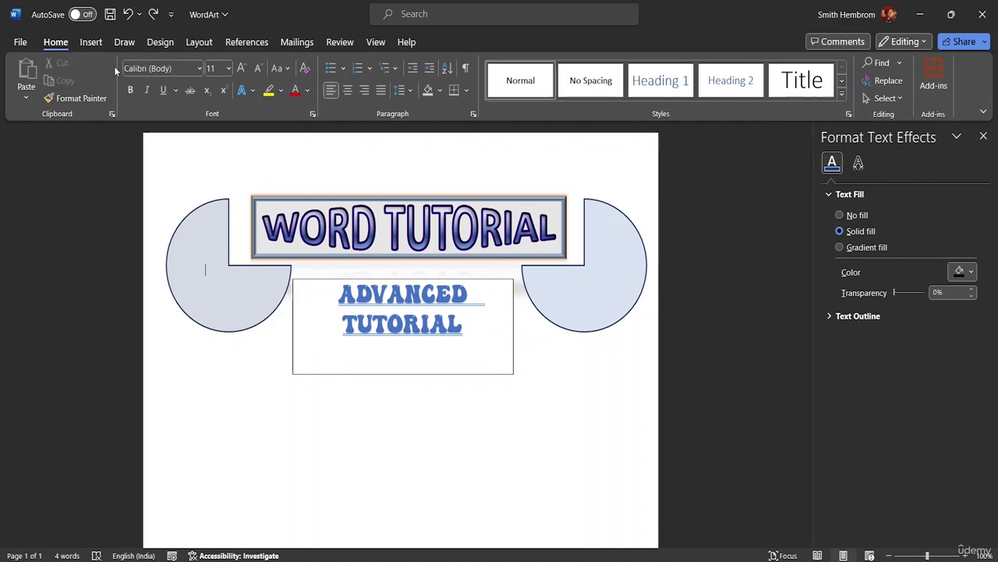
Step: Draw a rectangle about 2.54 cm high and 6.82 cm wide over the "ADVANCED TUTORIAL" text and fill it light blue-gray
left_click(89, 43)
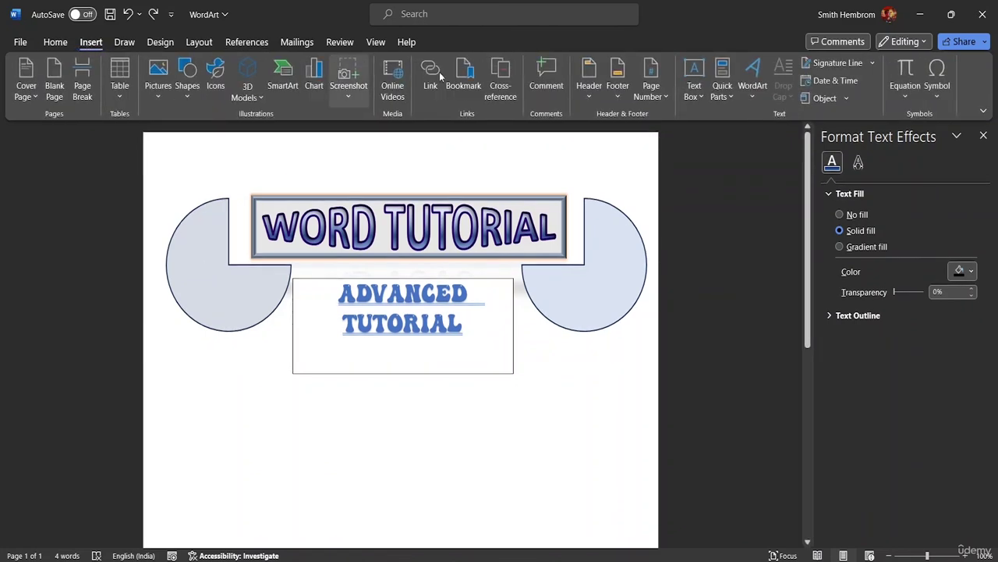
double_click(466, 305)
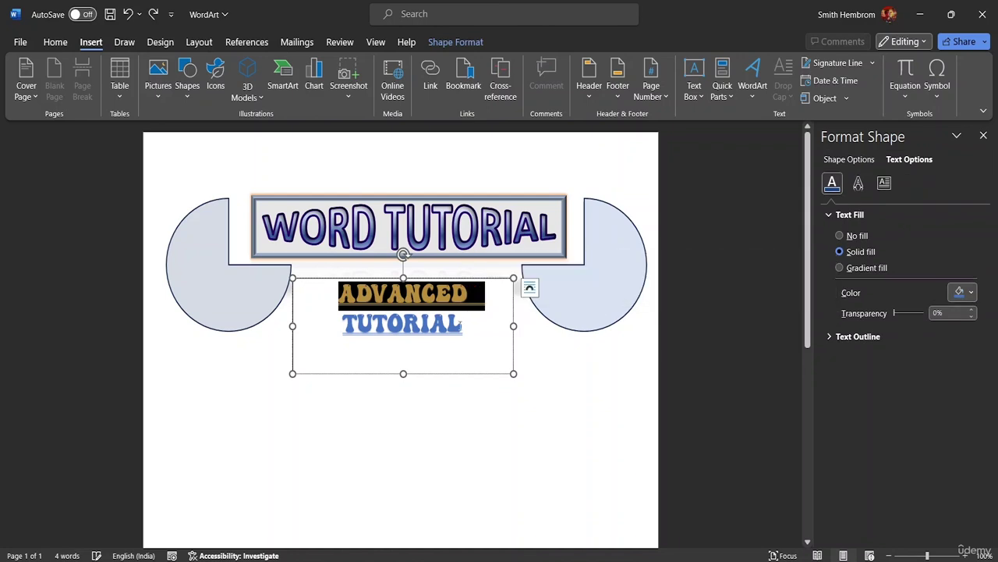
left_click(464, 324)
left_click(451, 43)
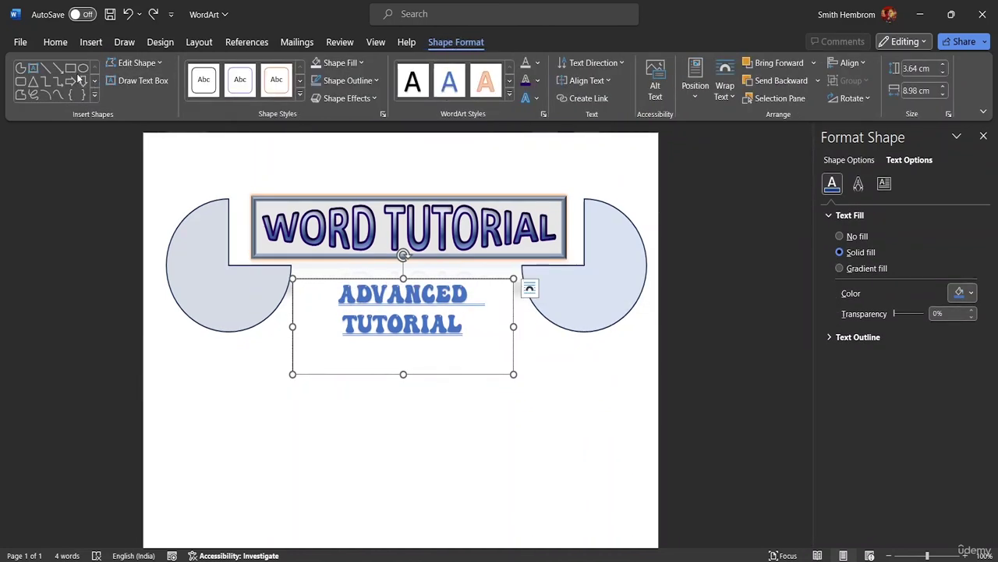
left_click(70, 68)
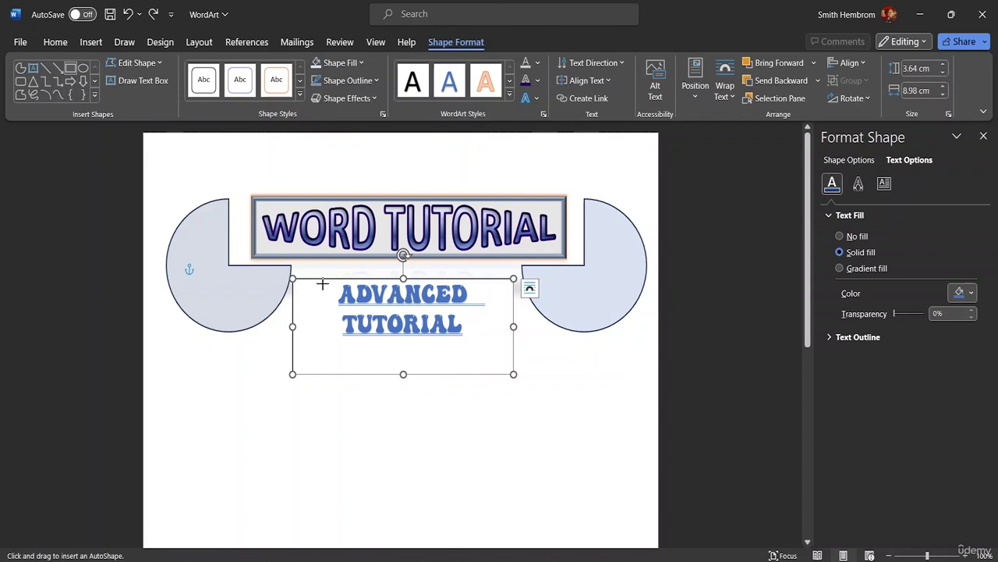
left_click_drag(322, 284, 490, 346)
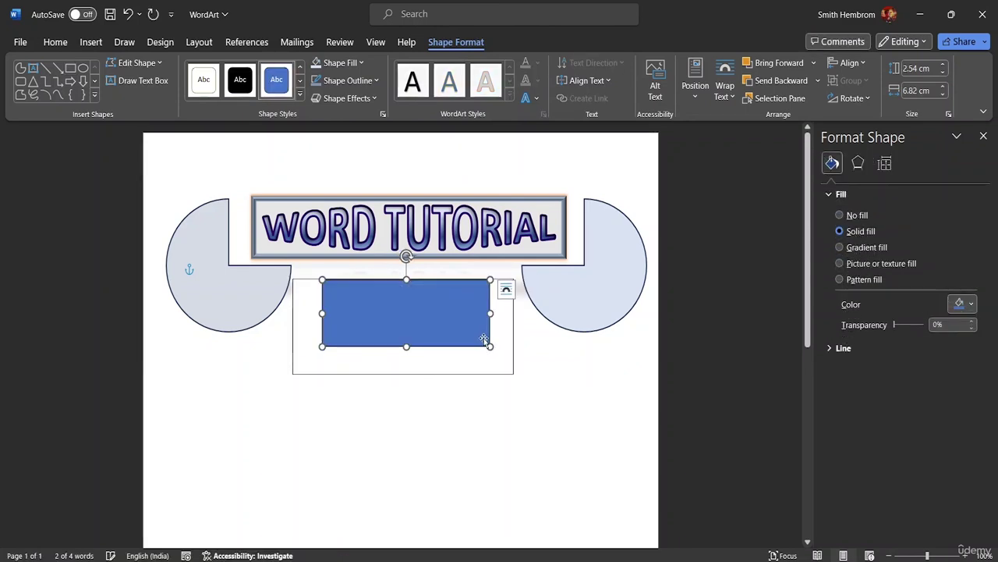
left_click(363, 64)
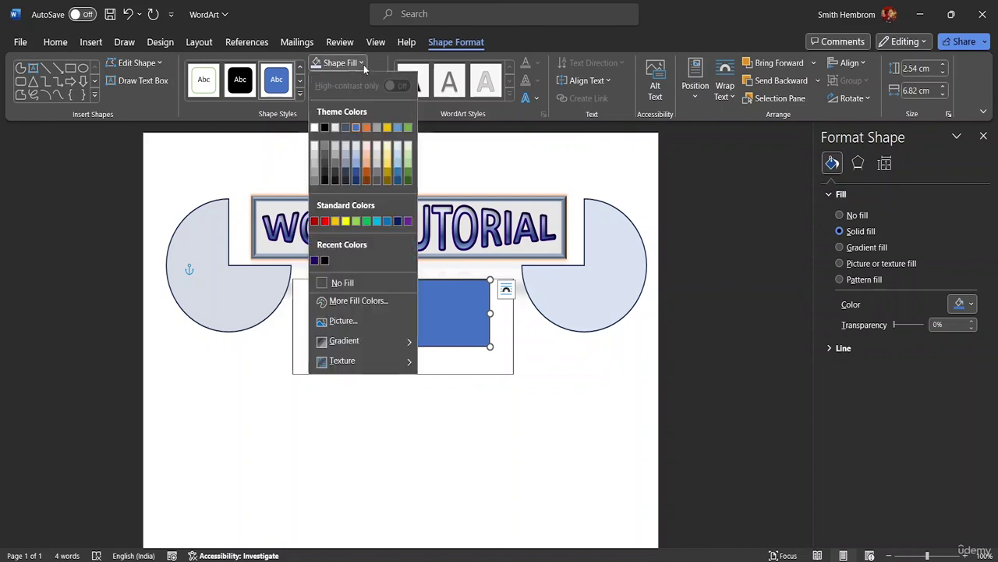
left_click(346, 150)
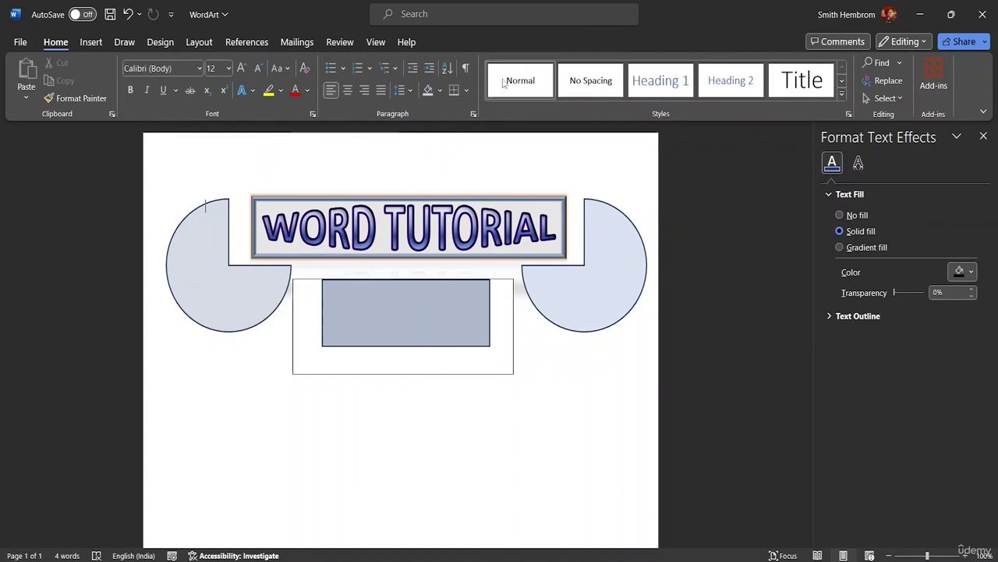
Step: Send the blue-gray rectangle backward behind the "ADVANCED TUTORIAL" text box
left_click(467, 310)
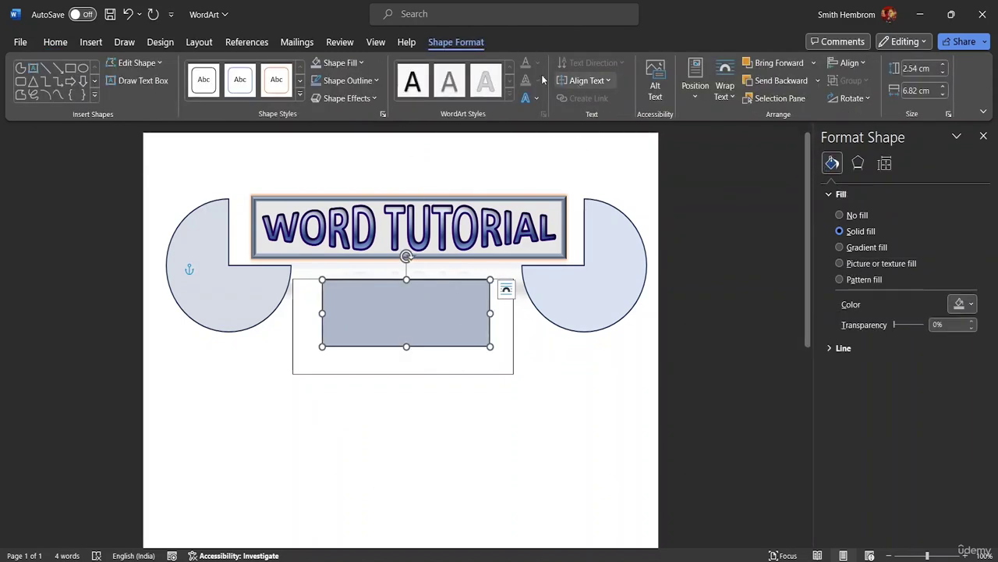
left_click(817, 81)
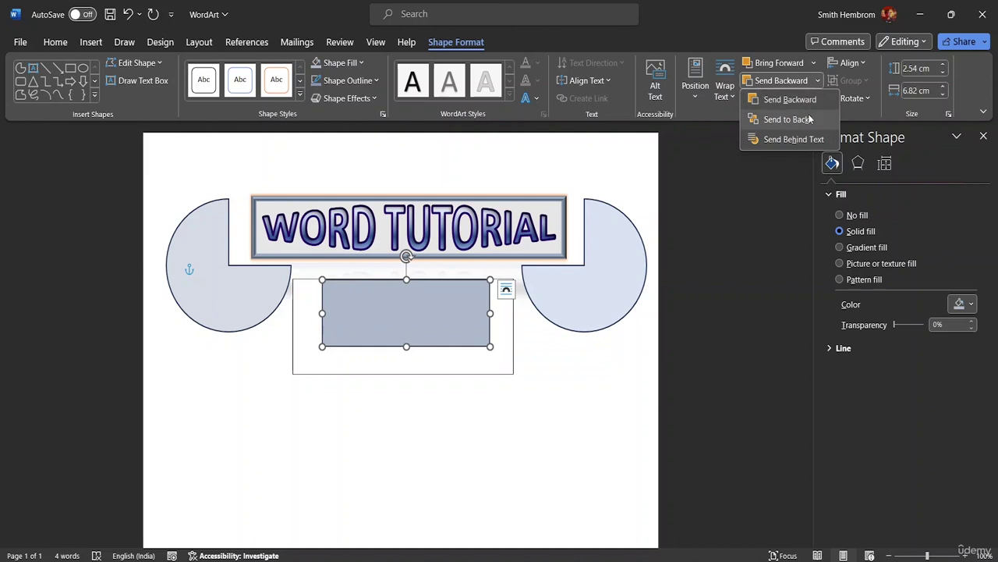
left_click(805, 101)
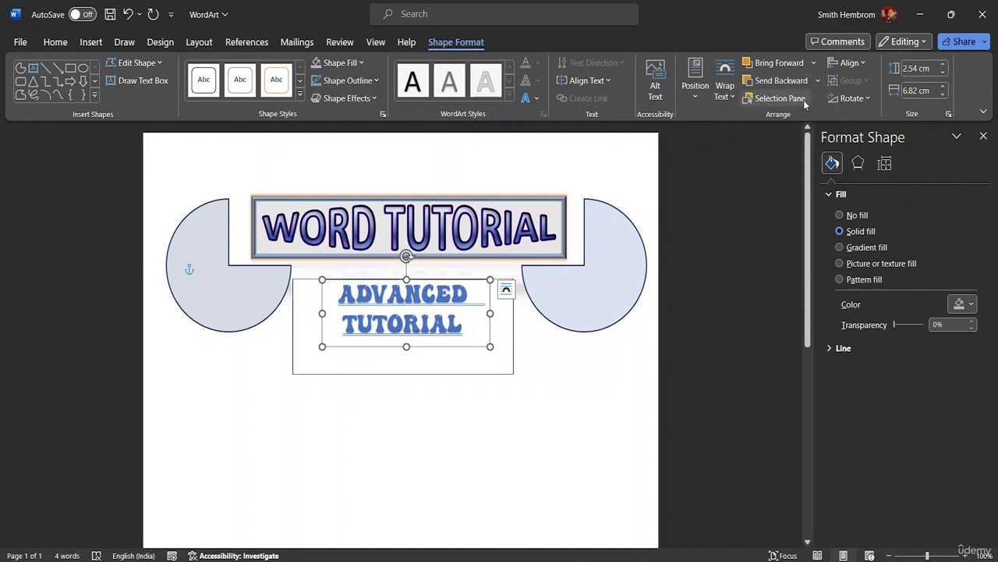
Step: Move the "ADVANCED TUTORIAL" text box down, clear of the blue-gray rectangle
left_click(496, 390)
left_click(469, 358)
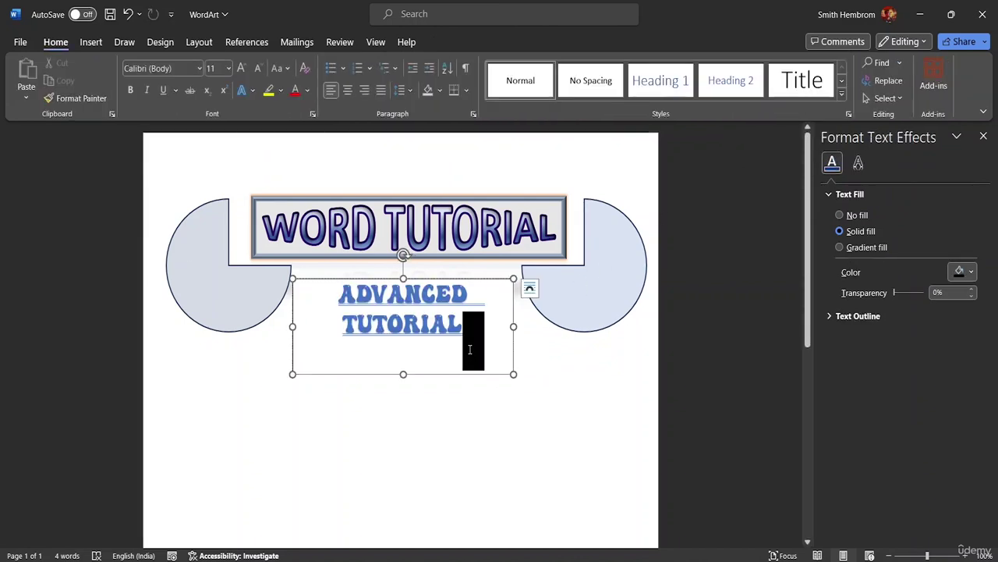
left_click(391, 351)
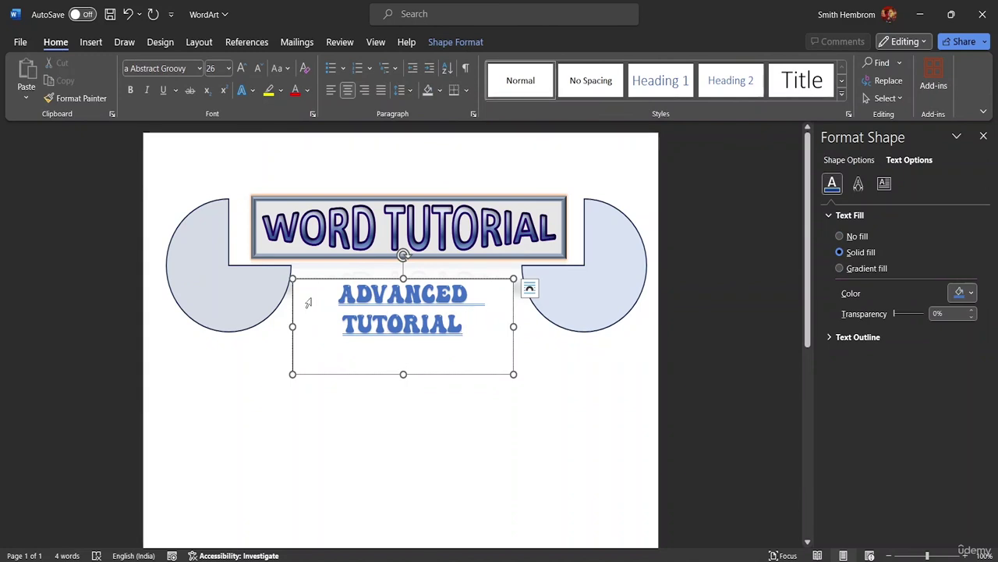
left_click_drag(353, 374, 351, 477)
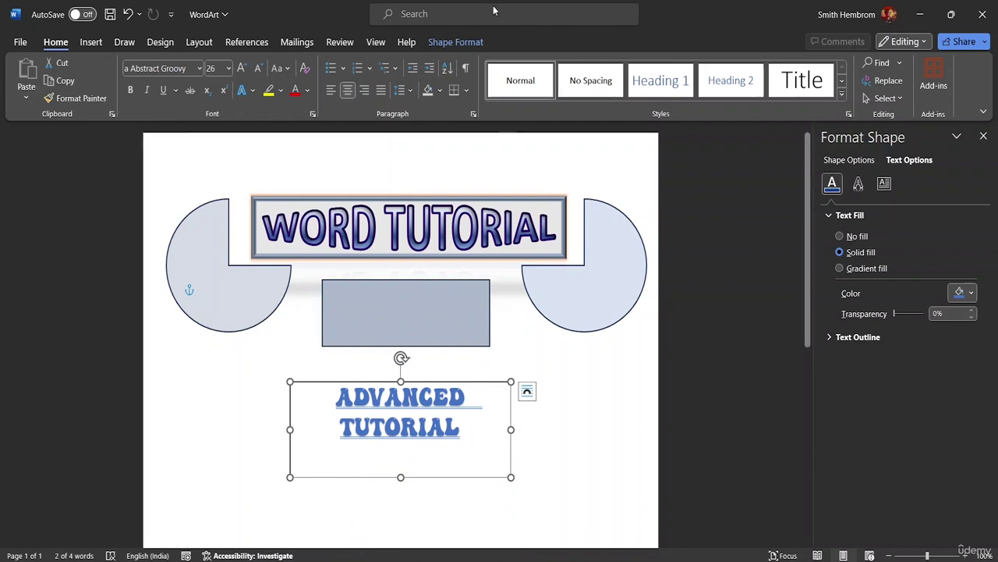
Step: Reduce the width of the "ADVANCED TUTORIAL" text box to 7.8 cm
left_click(457, 42)
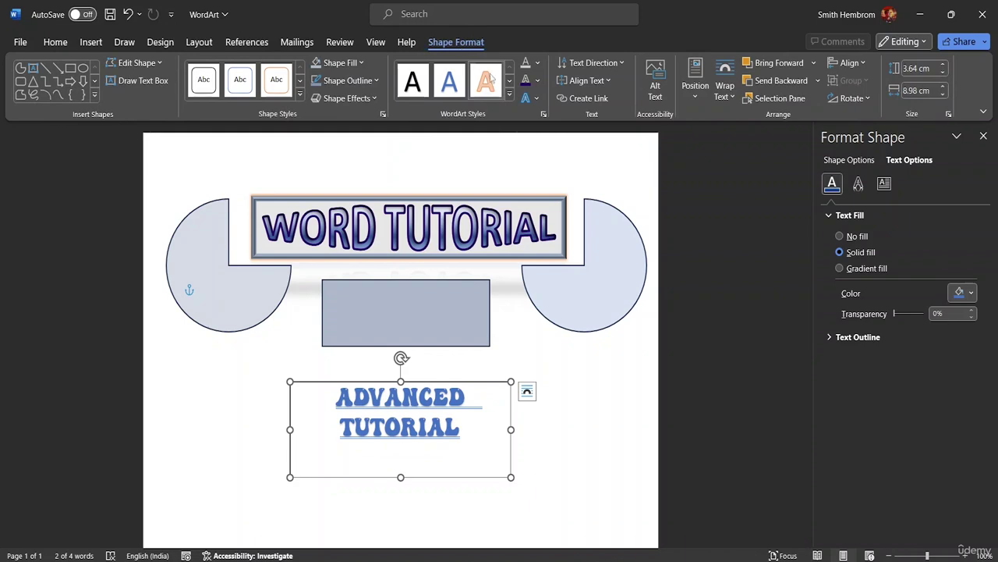
left_click(943, 95)
left_click(943, 95)
left_click(943, 94)
left_click(943, 95)
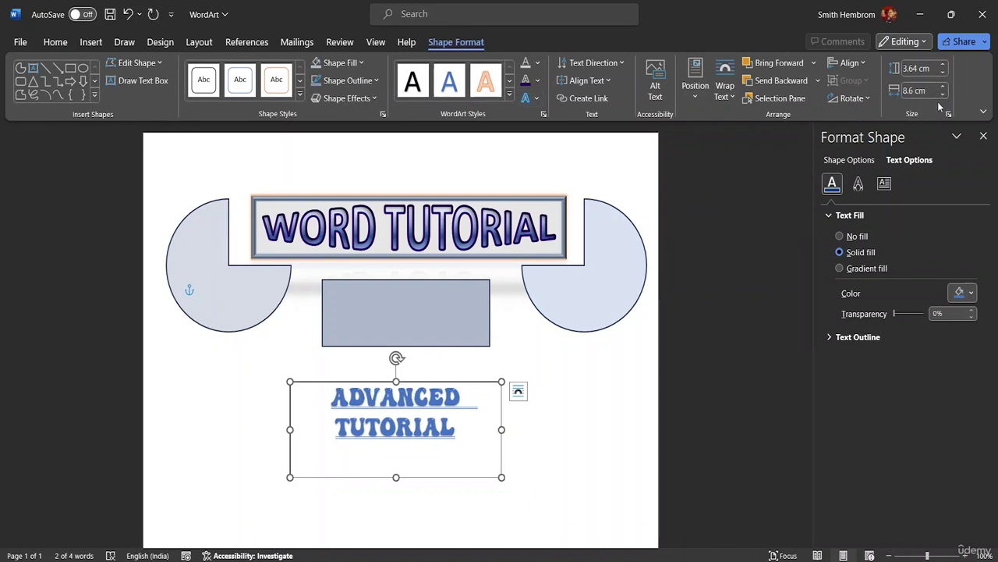
left_click(943, 94)
left_click(943, 95)
left_click(943, 94)
left_click(943, 95)
left_click(943, 94)
left_click(943, 95)
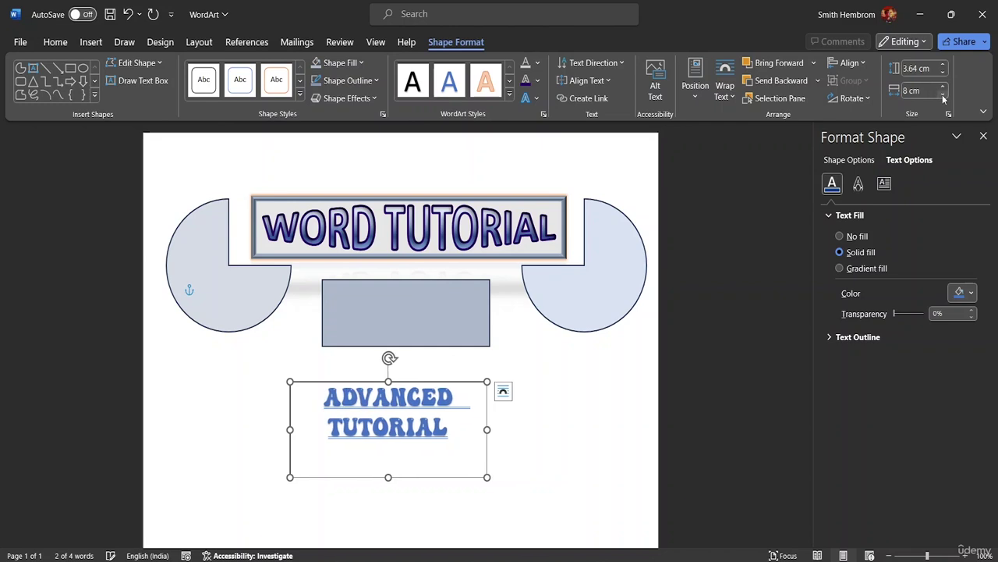
left_click(943, 94)
left_click(943, 94)
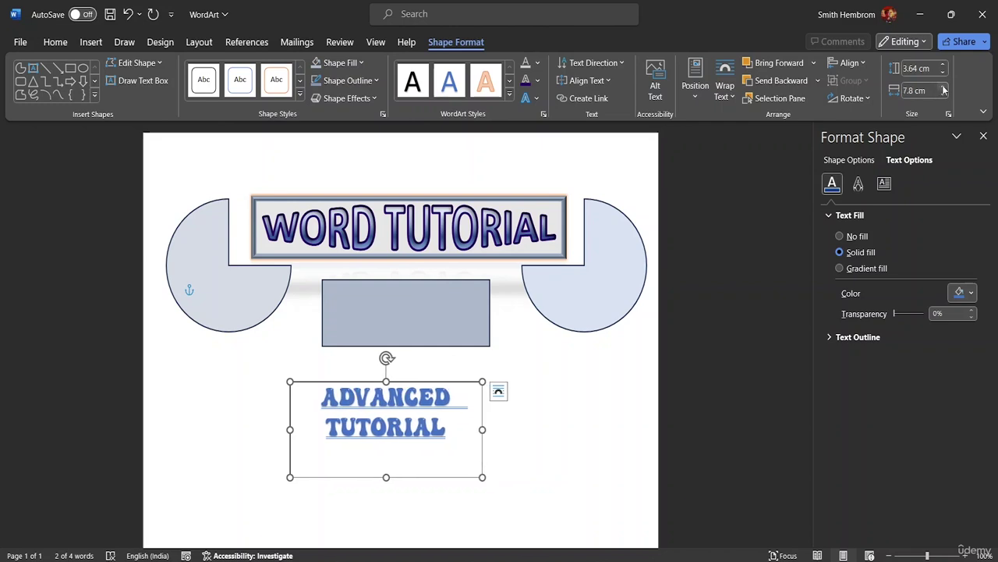
Step: Reduce the height of the "ADVANCED TUTORIAL" text box to 2.5 cm
left_click(943, 74)
left_click(942, 73)
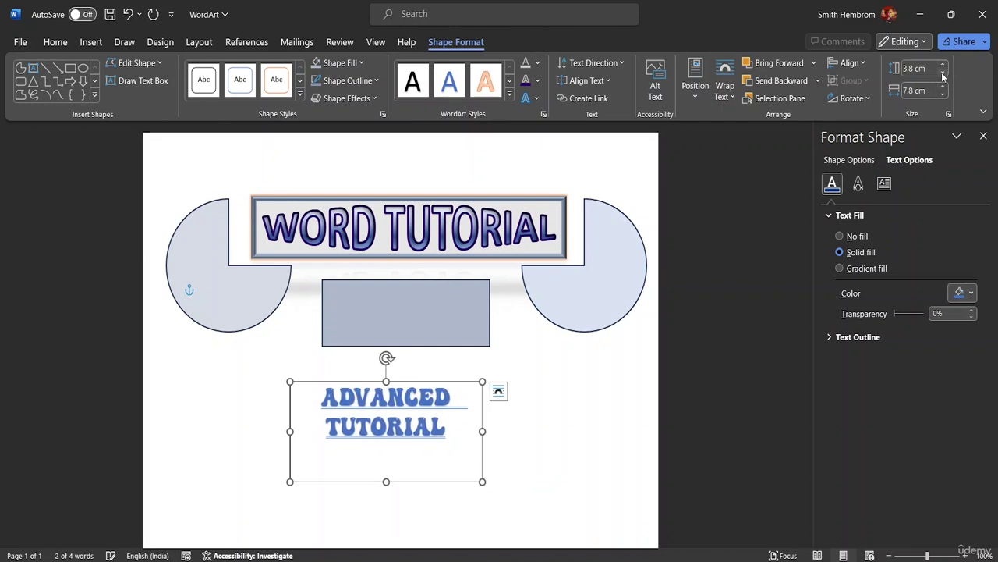
left_click(942, 74)
left_click(943, 73)
left_click(942, 73)
left_click(942, 73)
left_click(942, 73)
left_click(942, 74)
left_click(942, 74)
left_click(942, 74)
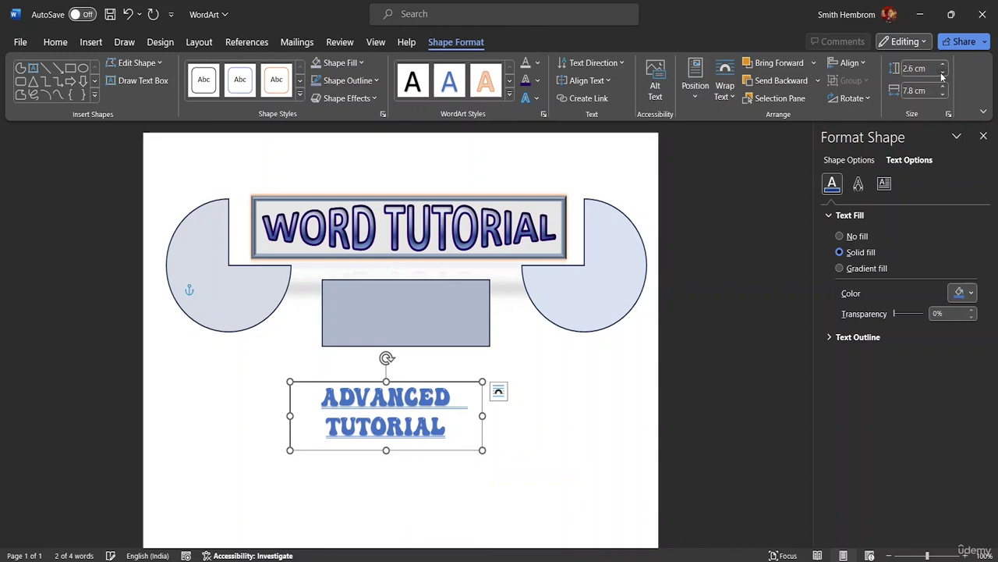
left_click(943, 74)
left_click(943, 74)
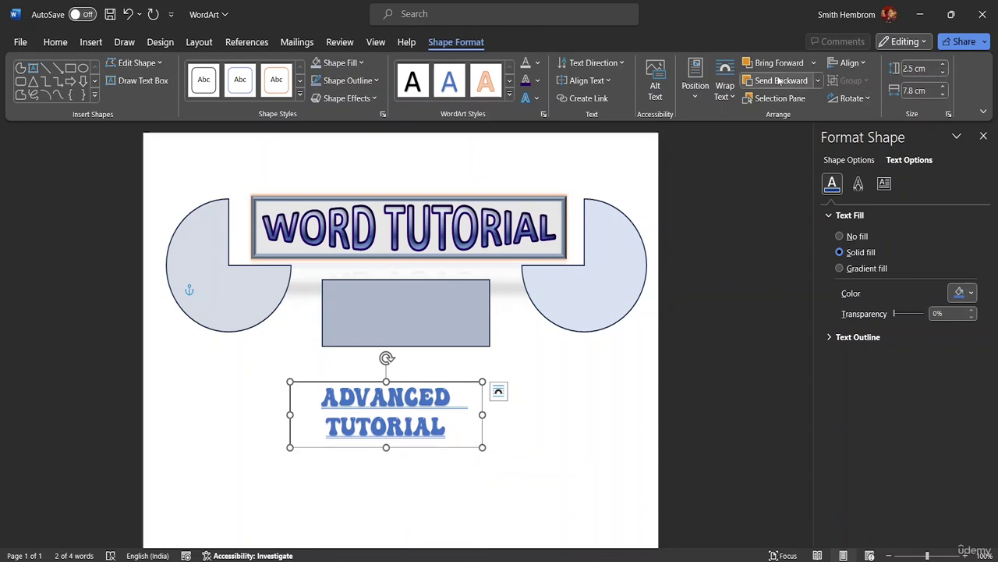
Step: Bring the "ADVANCED TUTORIAL" text box to the front and move it back over the blue-gray rectangle
left_click(813, 63)
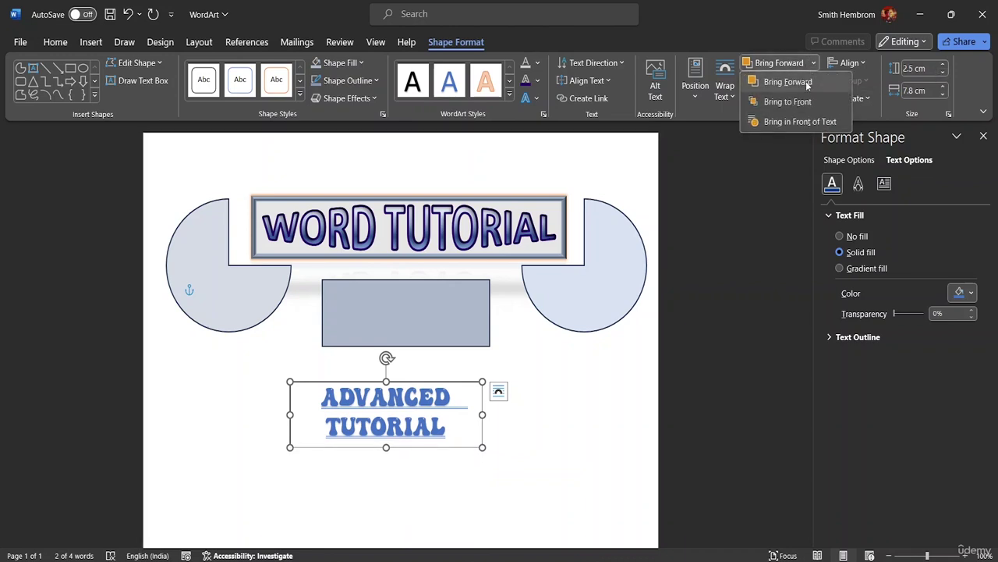
left_click(808, 85)
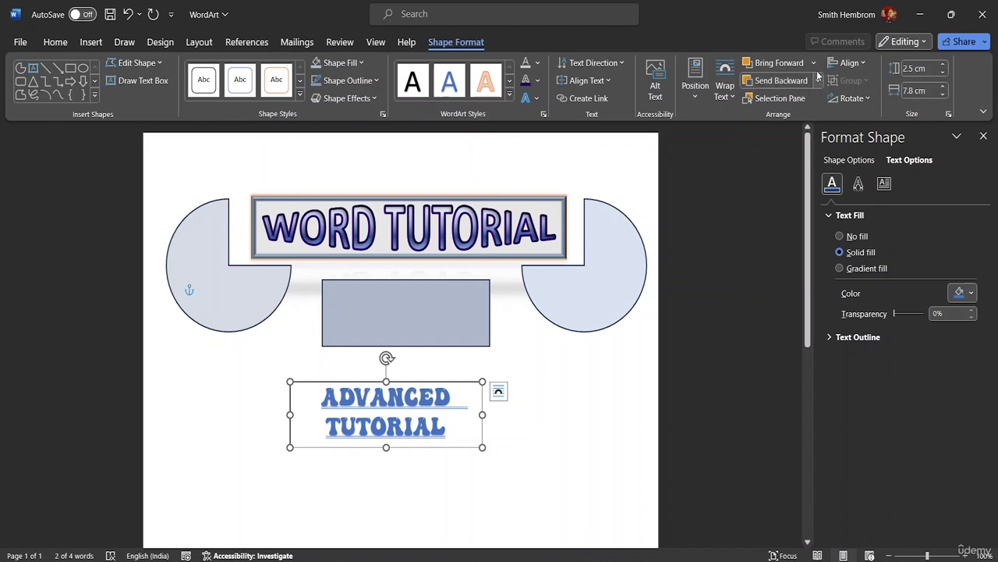
left_click(813, 63)
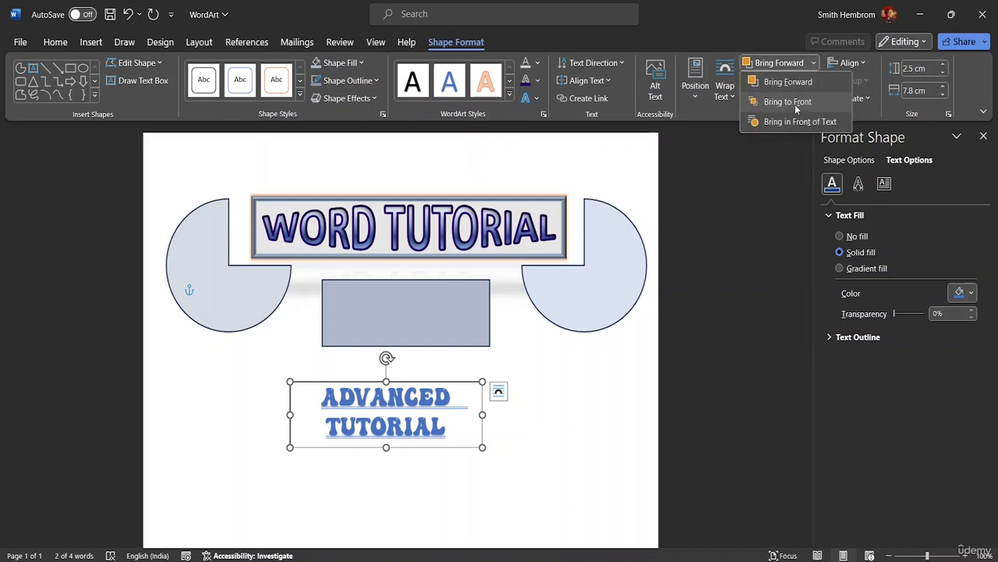
left_click(788, 101)
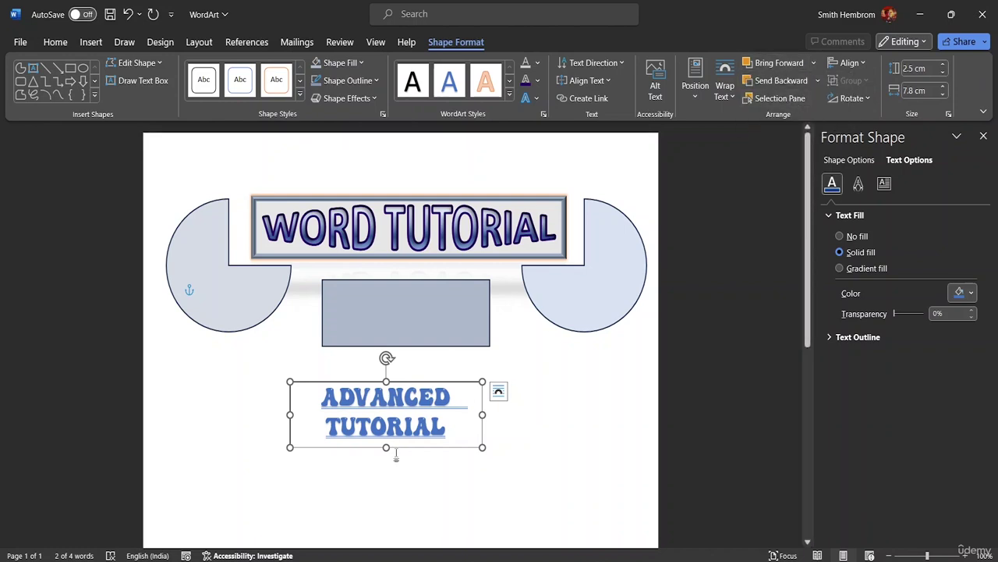
left_click_drag(396, 448, 417, 344)
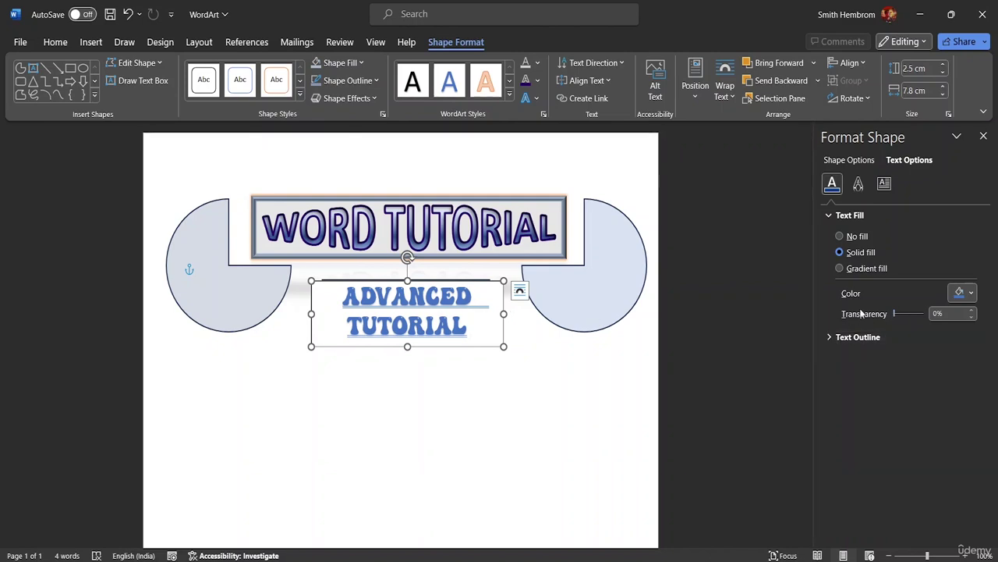
Step: Try 100% text fill transparency, and resize the text box to about 2.67 cm high and 6.86 cm wide to match the rectangle
left_click_drag(897, 315, 925, 315)
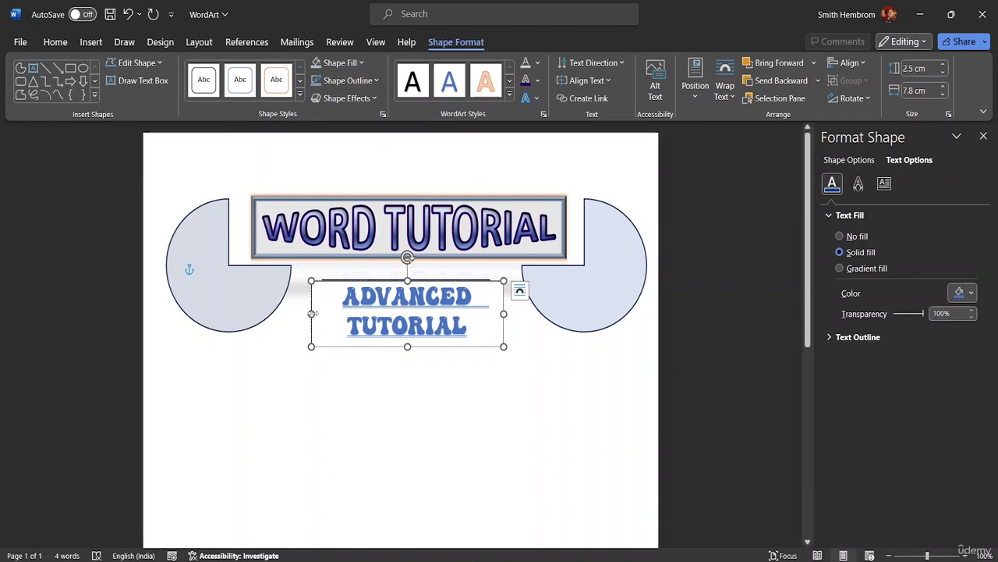
mouse_move(311, 313)
left_mouse_down()
mouse_move(335, 314)
mouse_move(321, 314)
left_mouse_up()
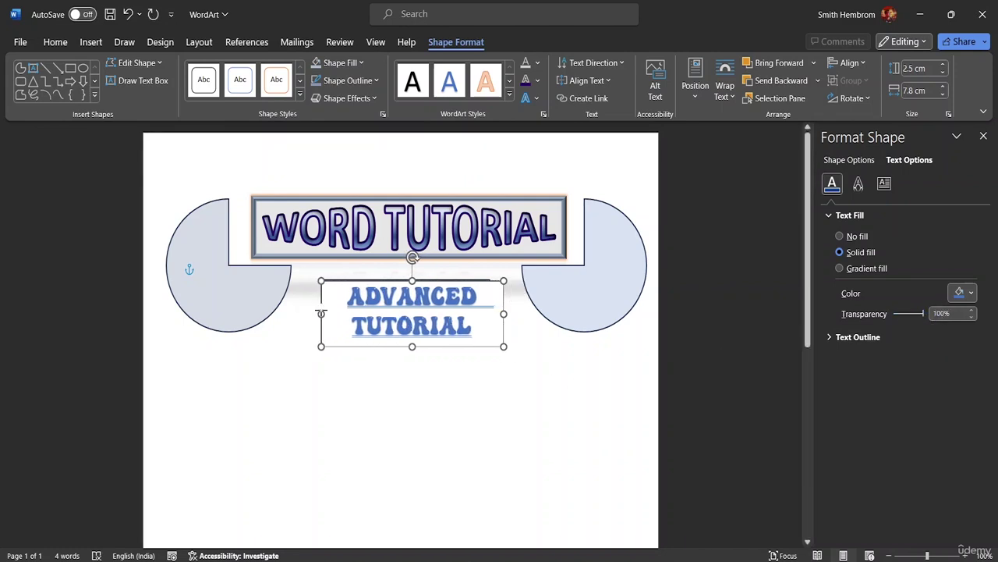
left_click(477, 309)
mouse_move(503, 314)
left_mouse_down()
mouse_move(460, 314)
mouse_move(490, 313)
left_mouse_up()
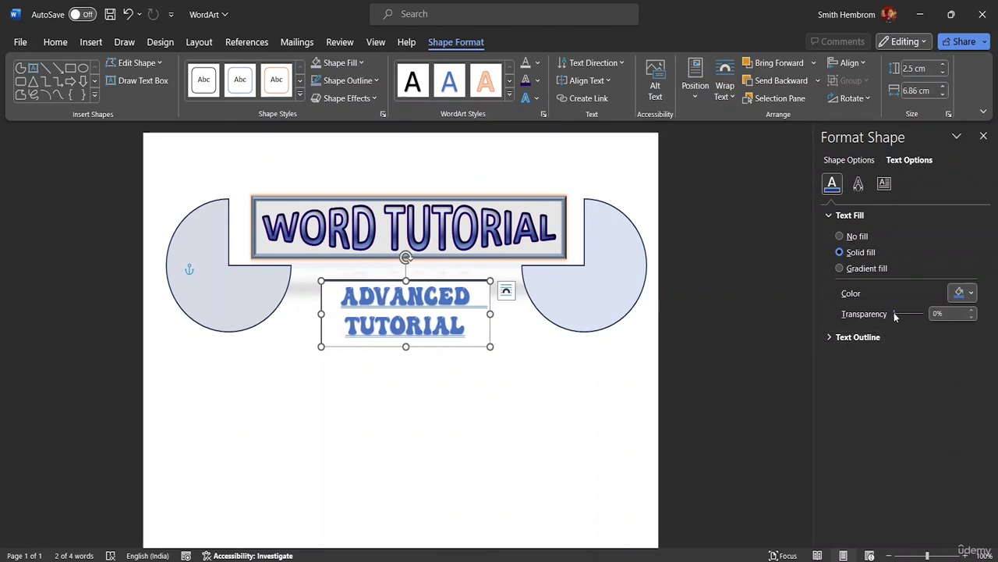
left_click_drag(895, 315, 833, 316)
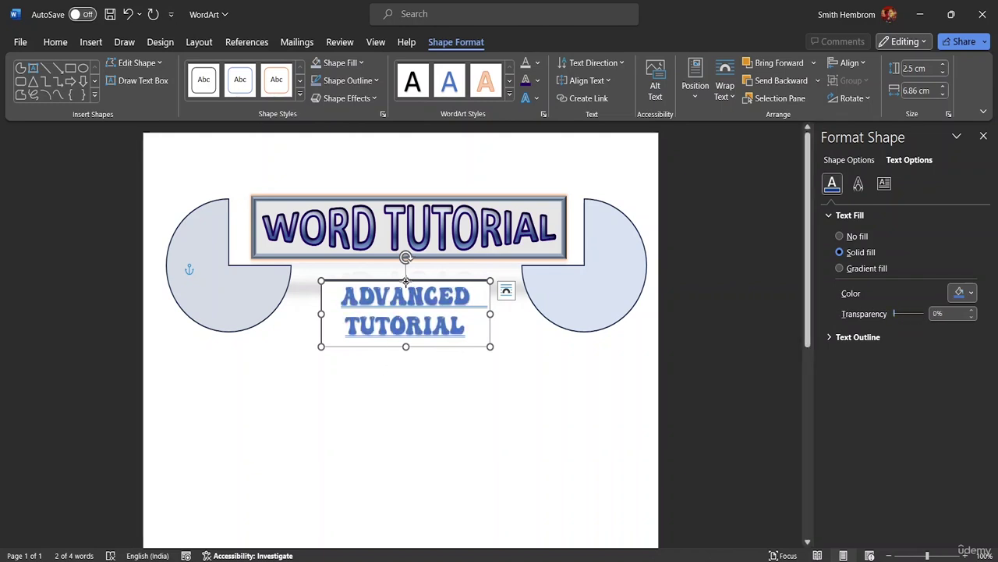
left_click_drag(406, 281, 406, 278)
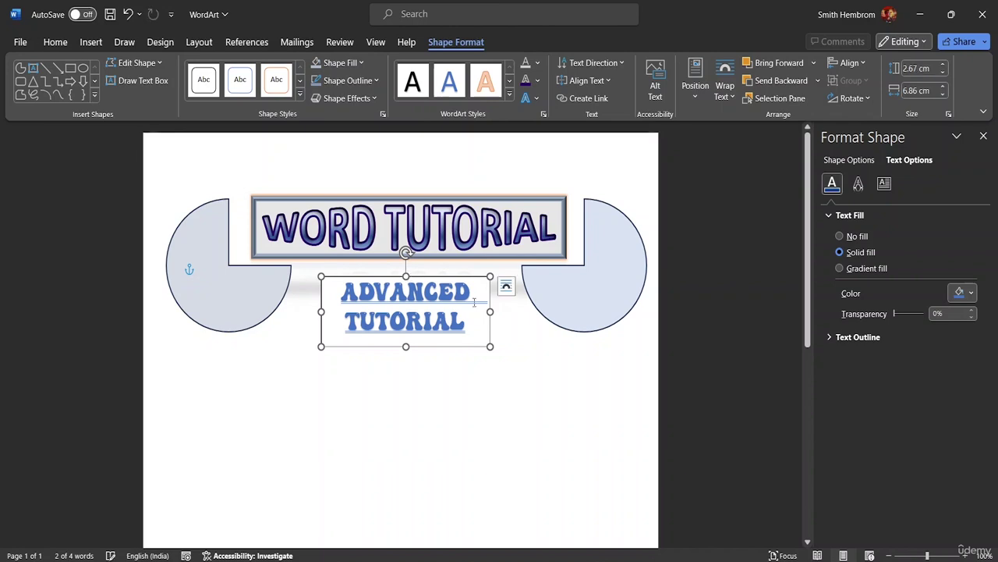
left_click(738, 395)
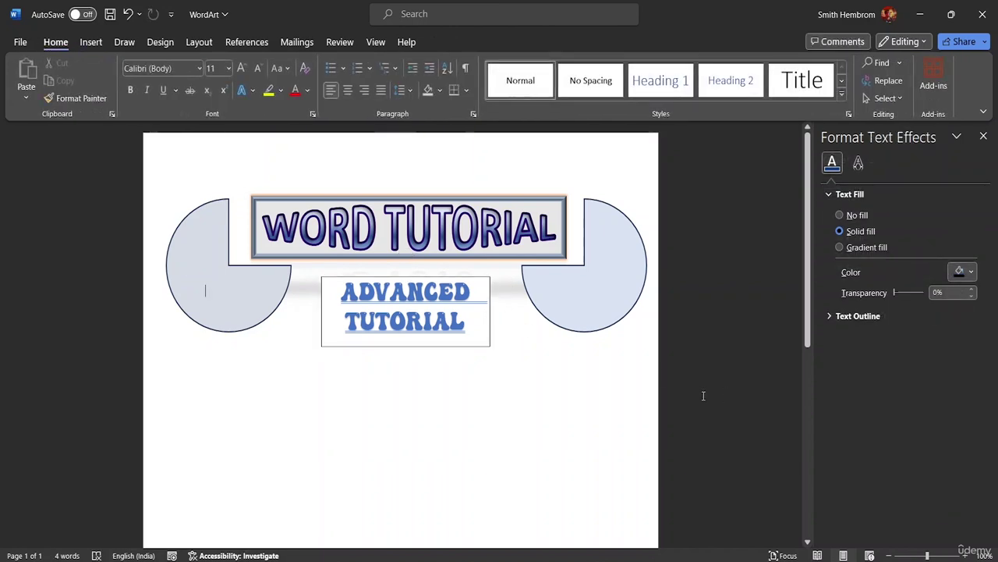
Step: Fill the "ADVANCED TUTORIAL" text box with the lightest theme blue
left_click(323, 322)
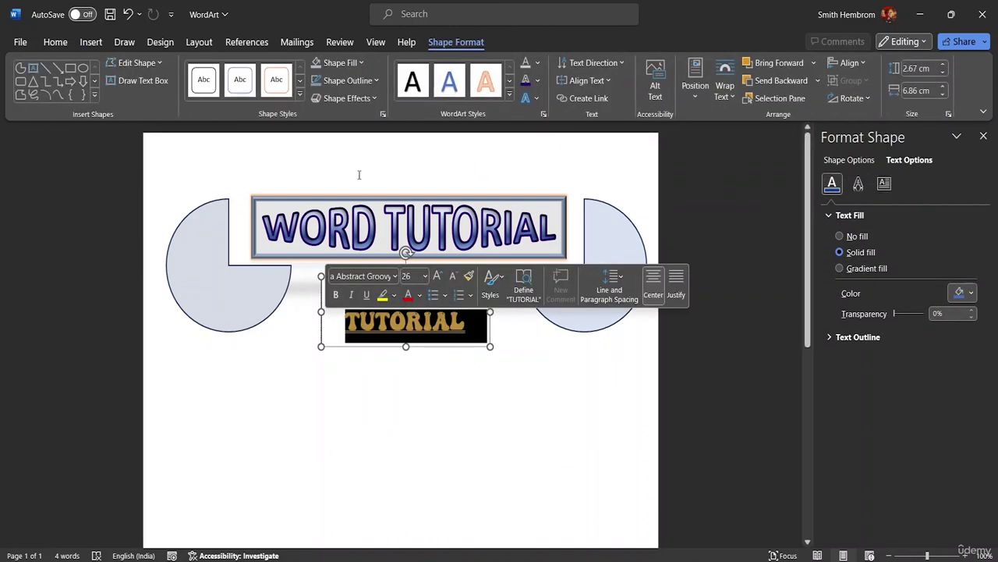
left_click(355, 63)
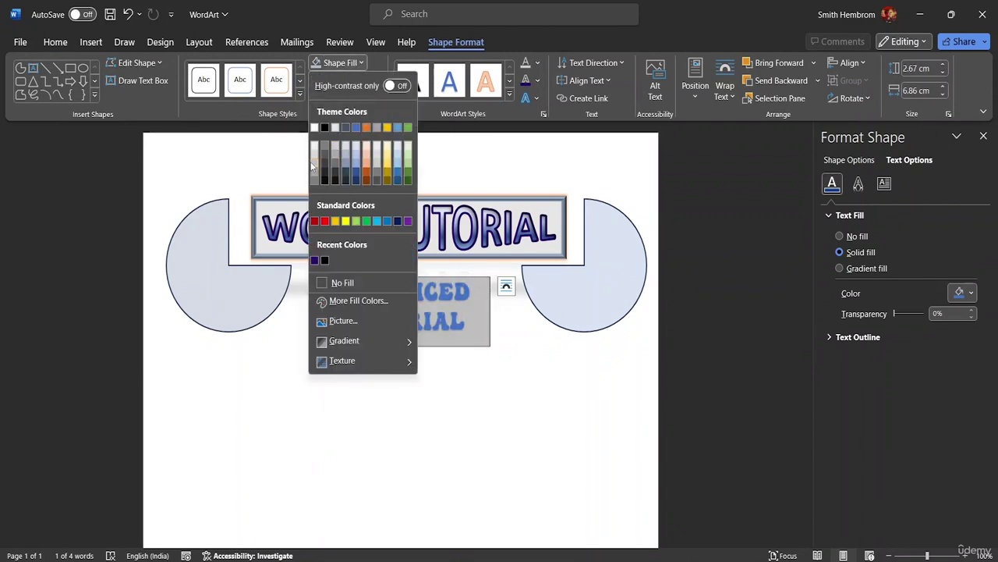
left_click(357, 148)
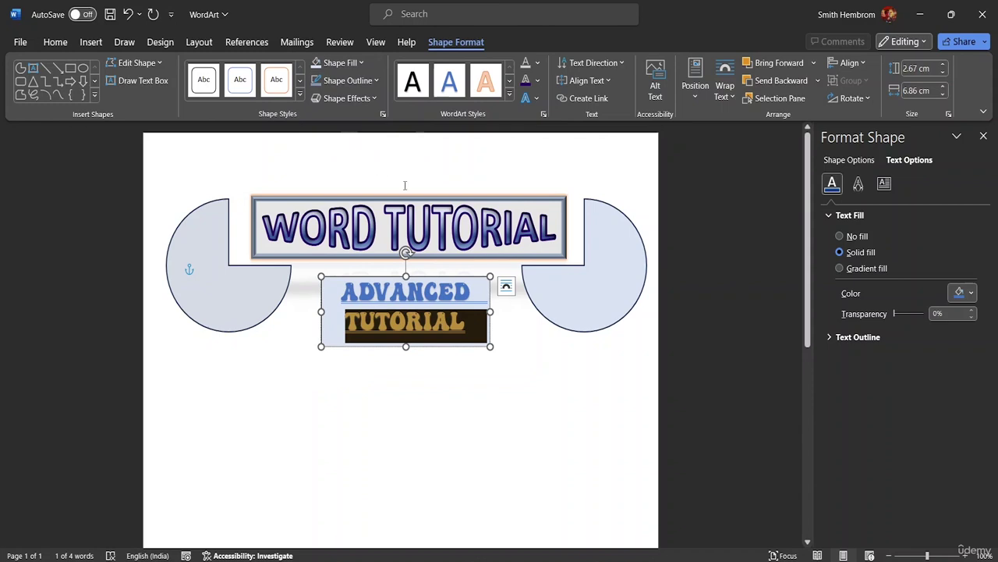
left_click(533, 323)
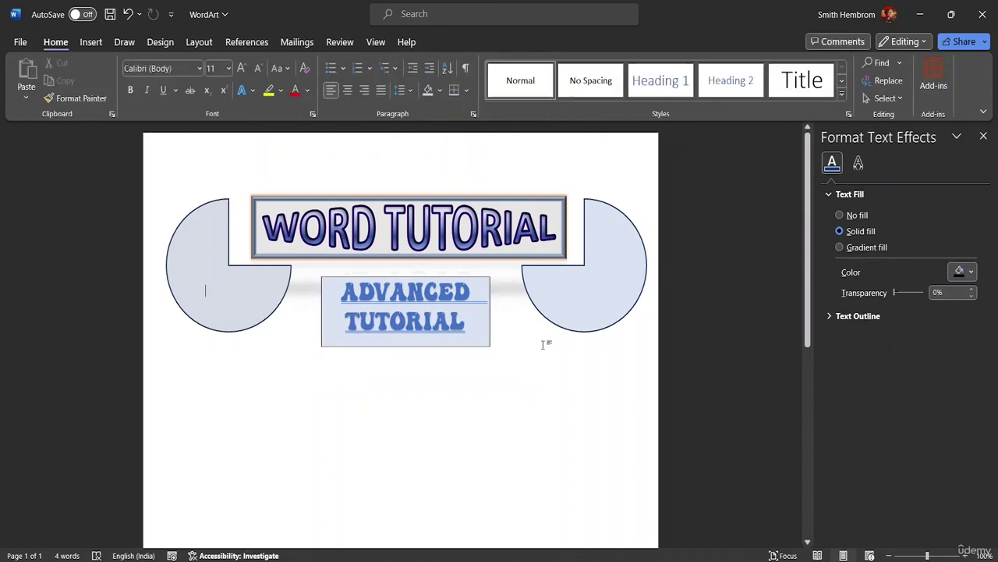